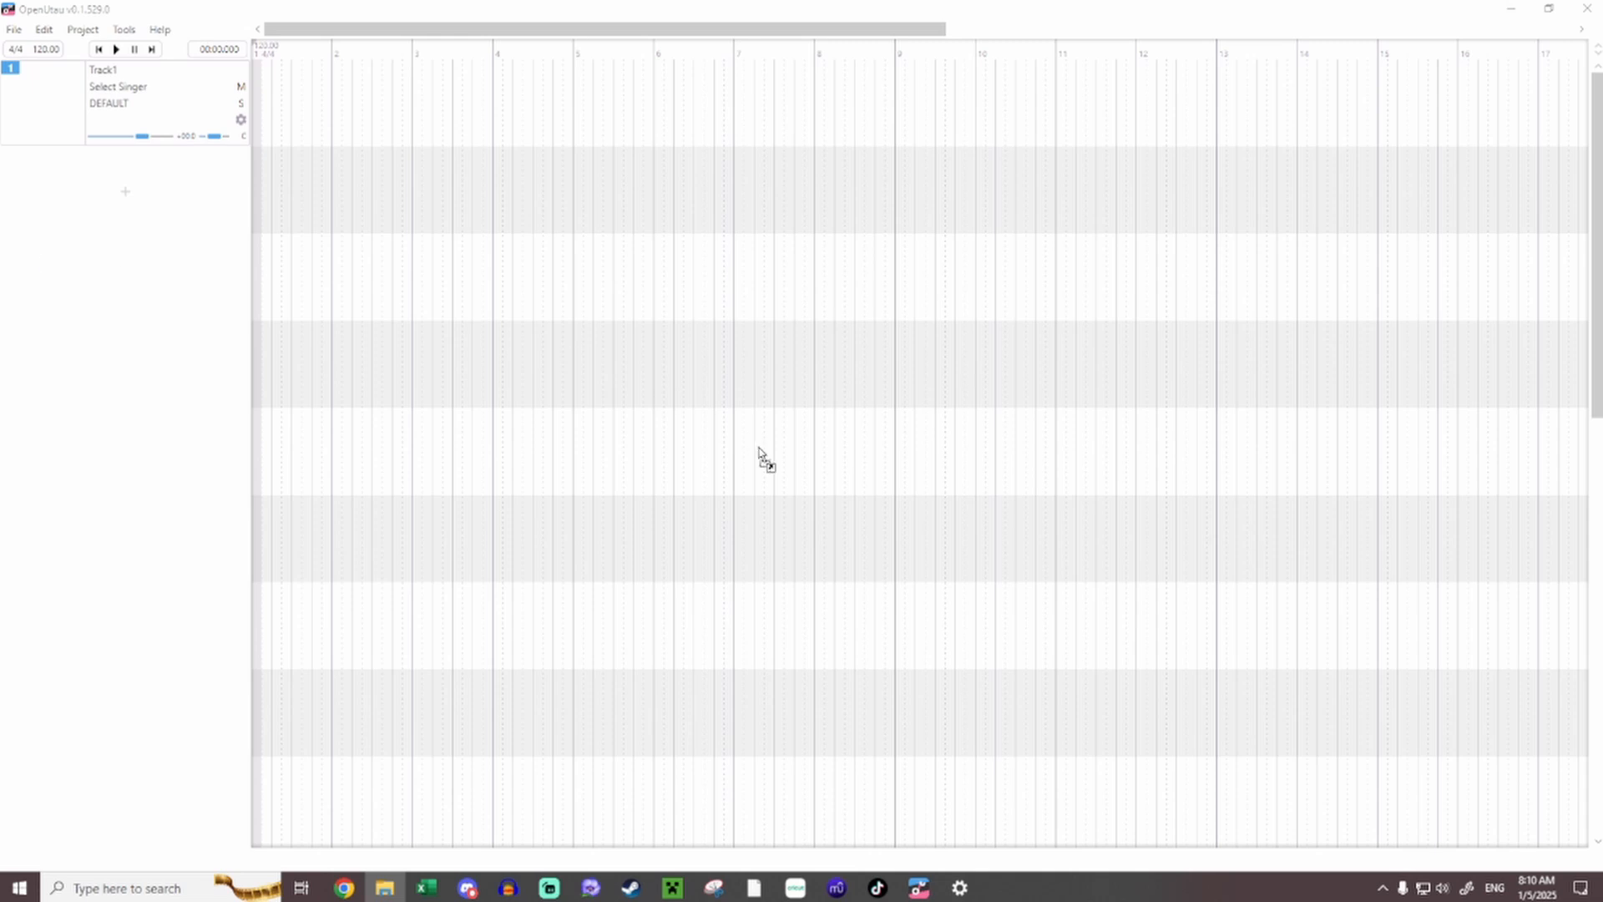
# Open the Break Free project and remap Track1's STRONG voice color to STRAIGHT.
pyautogui.moveTo(760, 455); pyautogui.dragTo(761, 457)
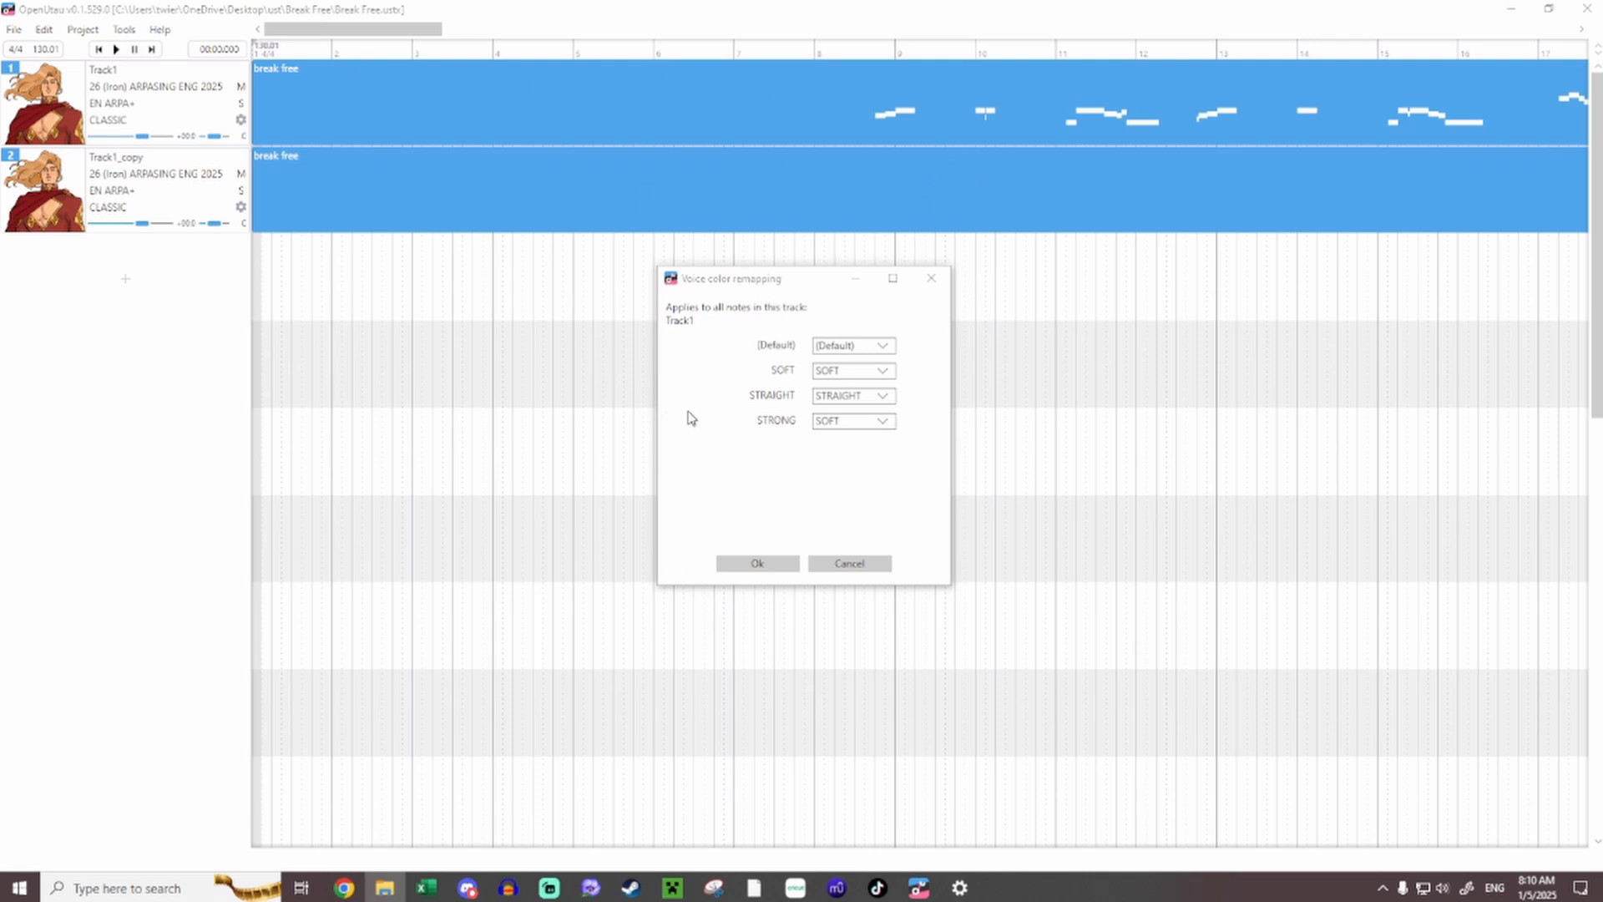
pyautogui.click(851, 420)
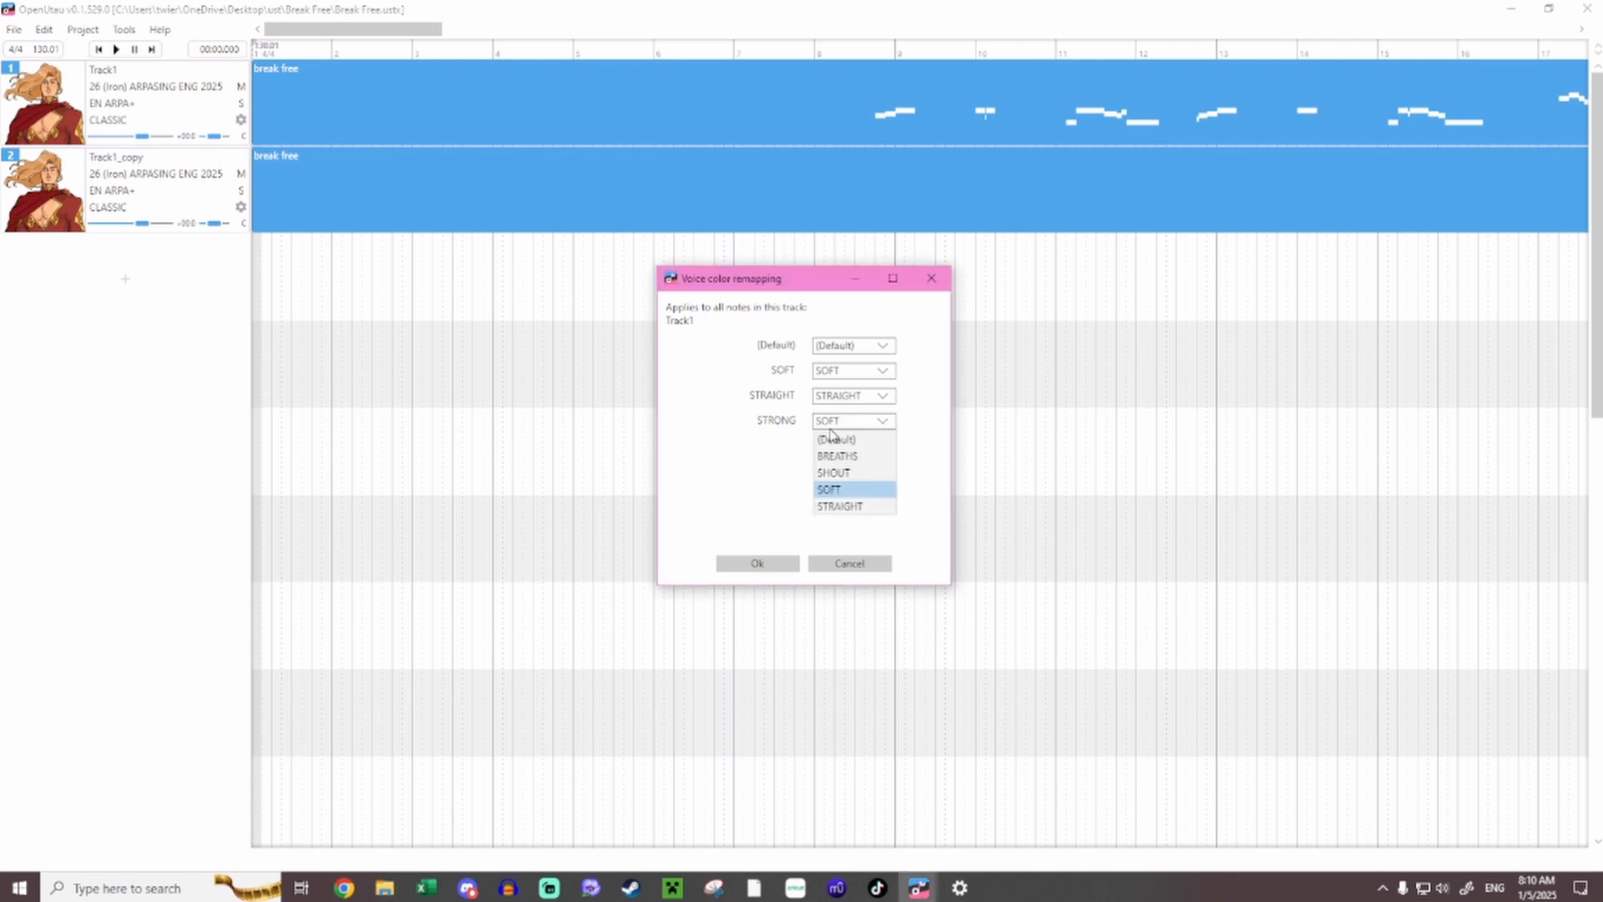
pyautogui.click(853, 507)
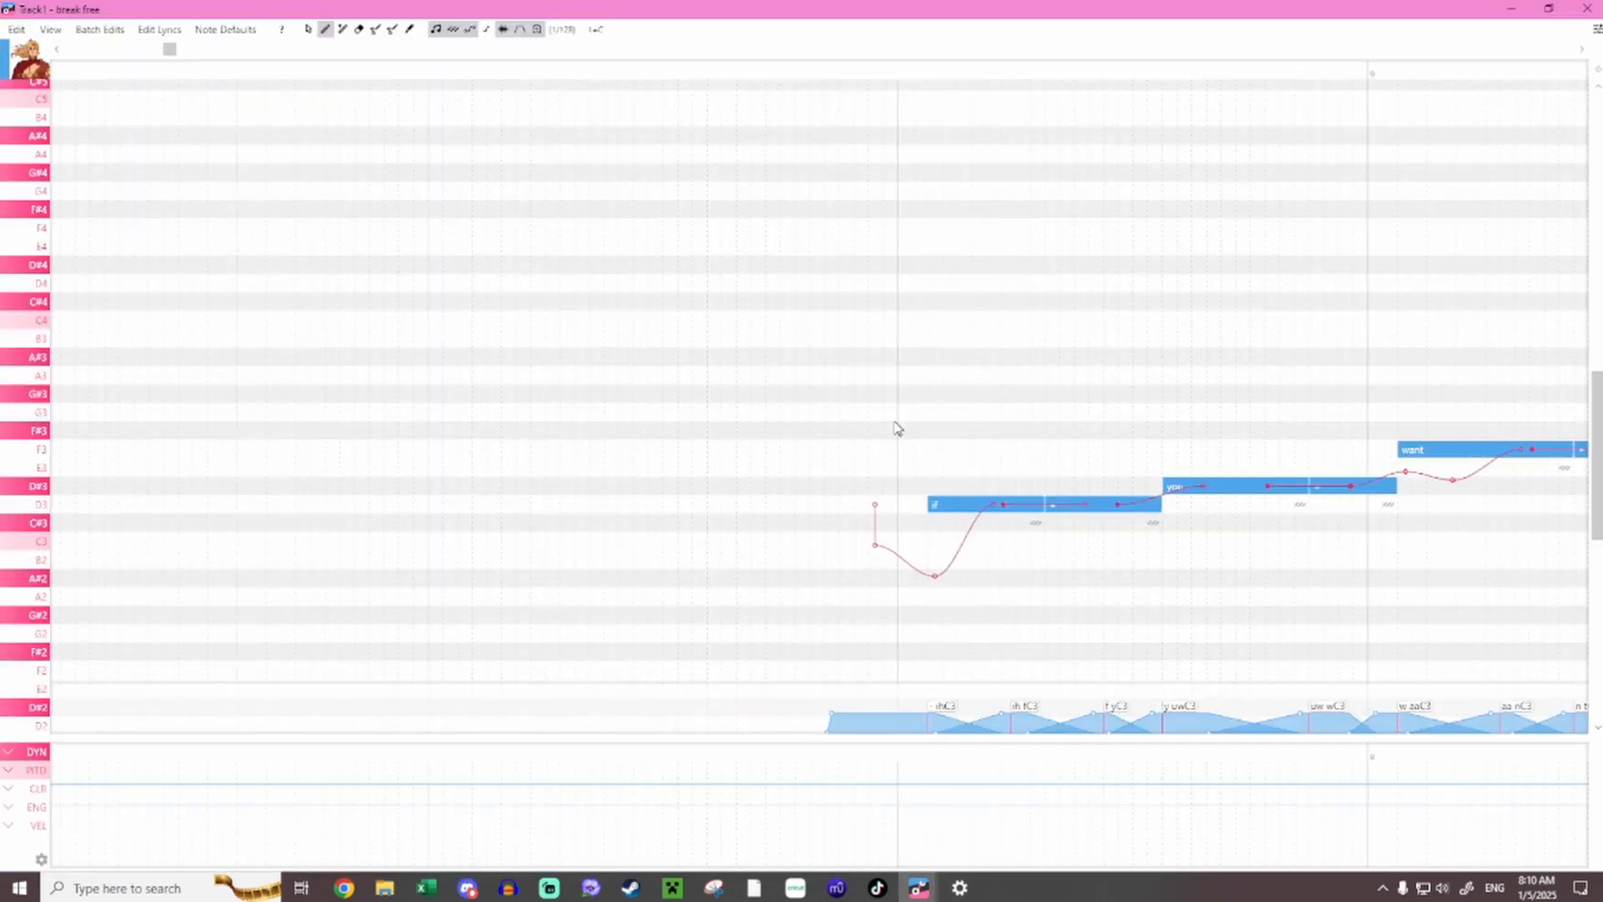
# Delay the "aa n" and "n t" phonemes in "want" within the opening phrase and play the phrase back for comparison.
pyautogui.scroll(-2, 897, 428)
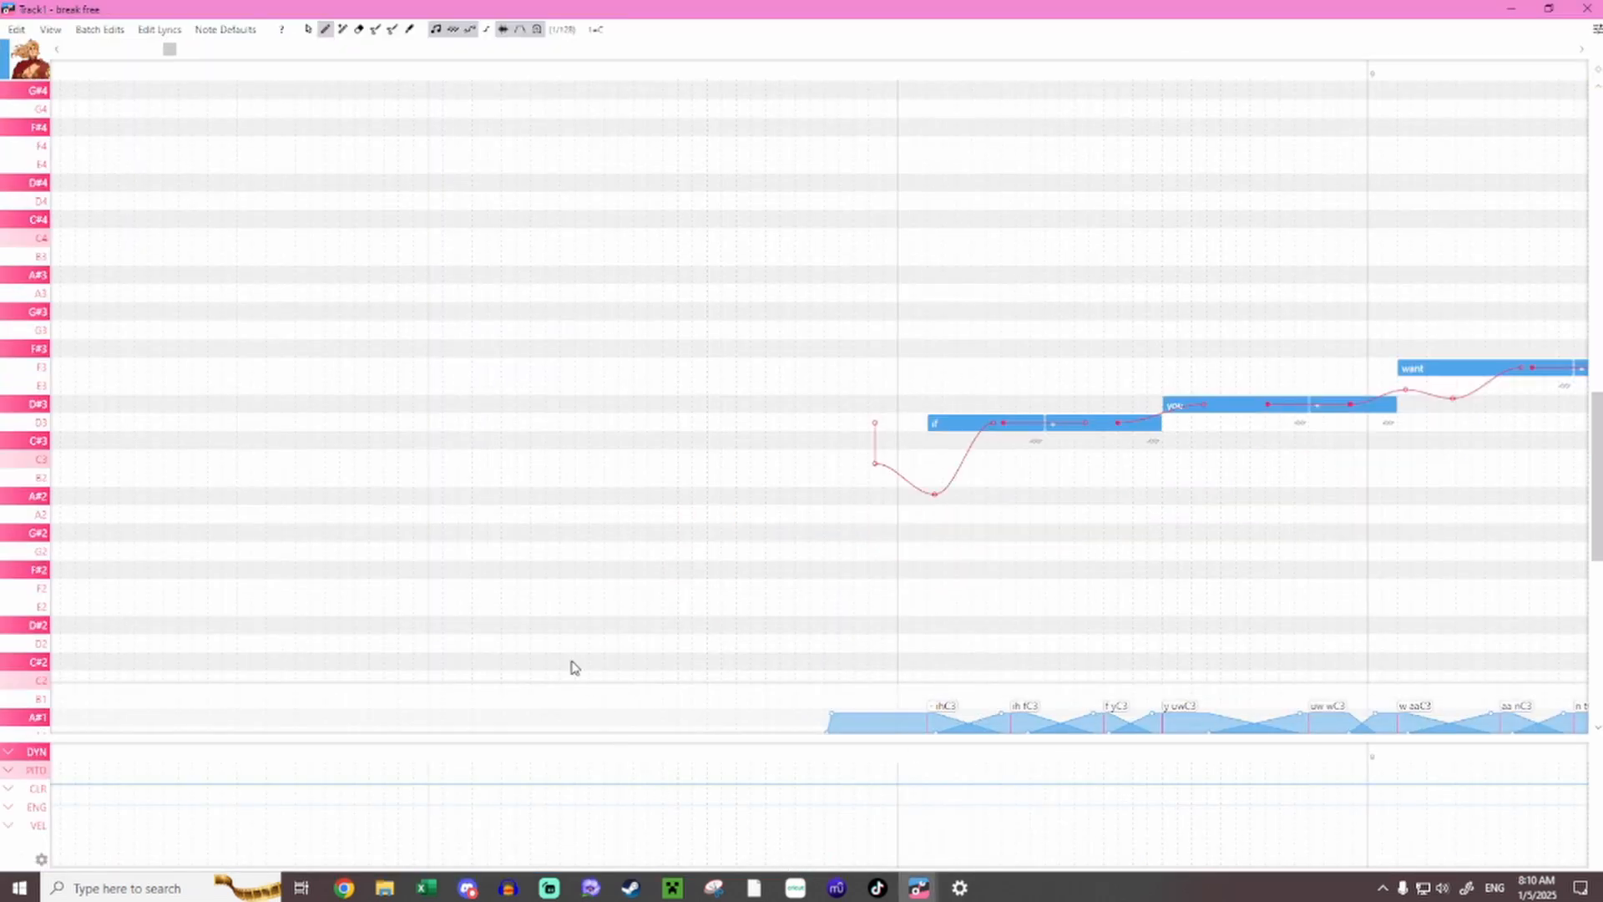
pyautogui.scroll(-2, 898, 509)
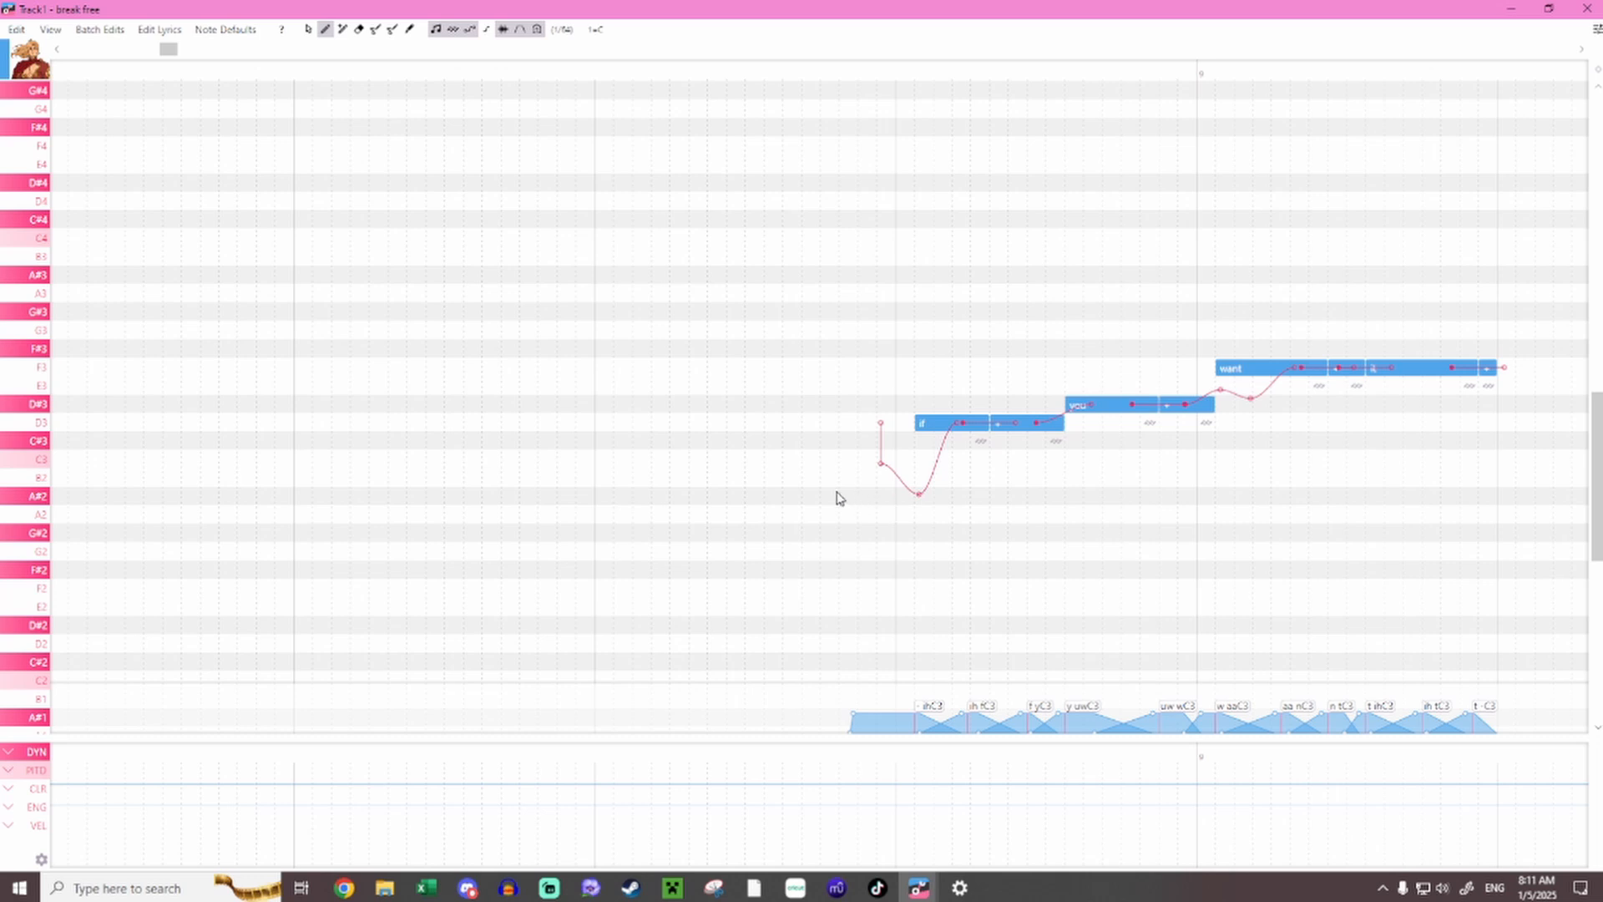
pyautogui.hscroll(2, 840, 498)
pyautogui.hscroll(-1, 807, 497)
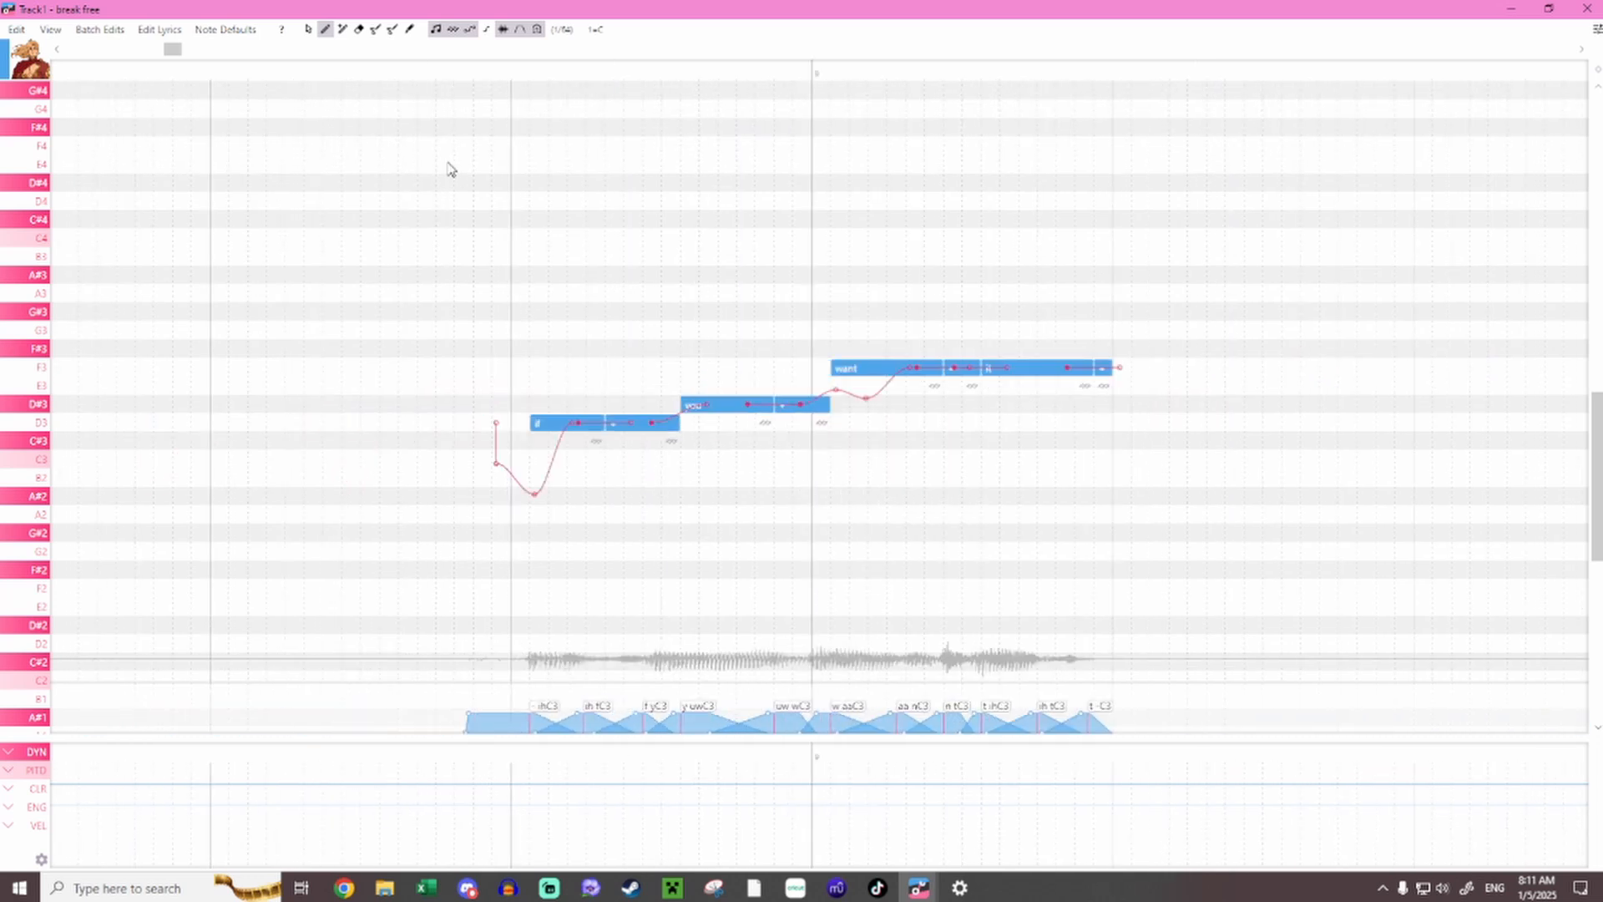
pyautogui.click(363, 72)
pyautogui.press('space')
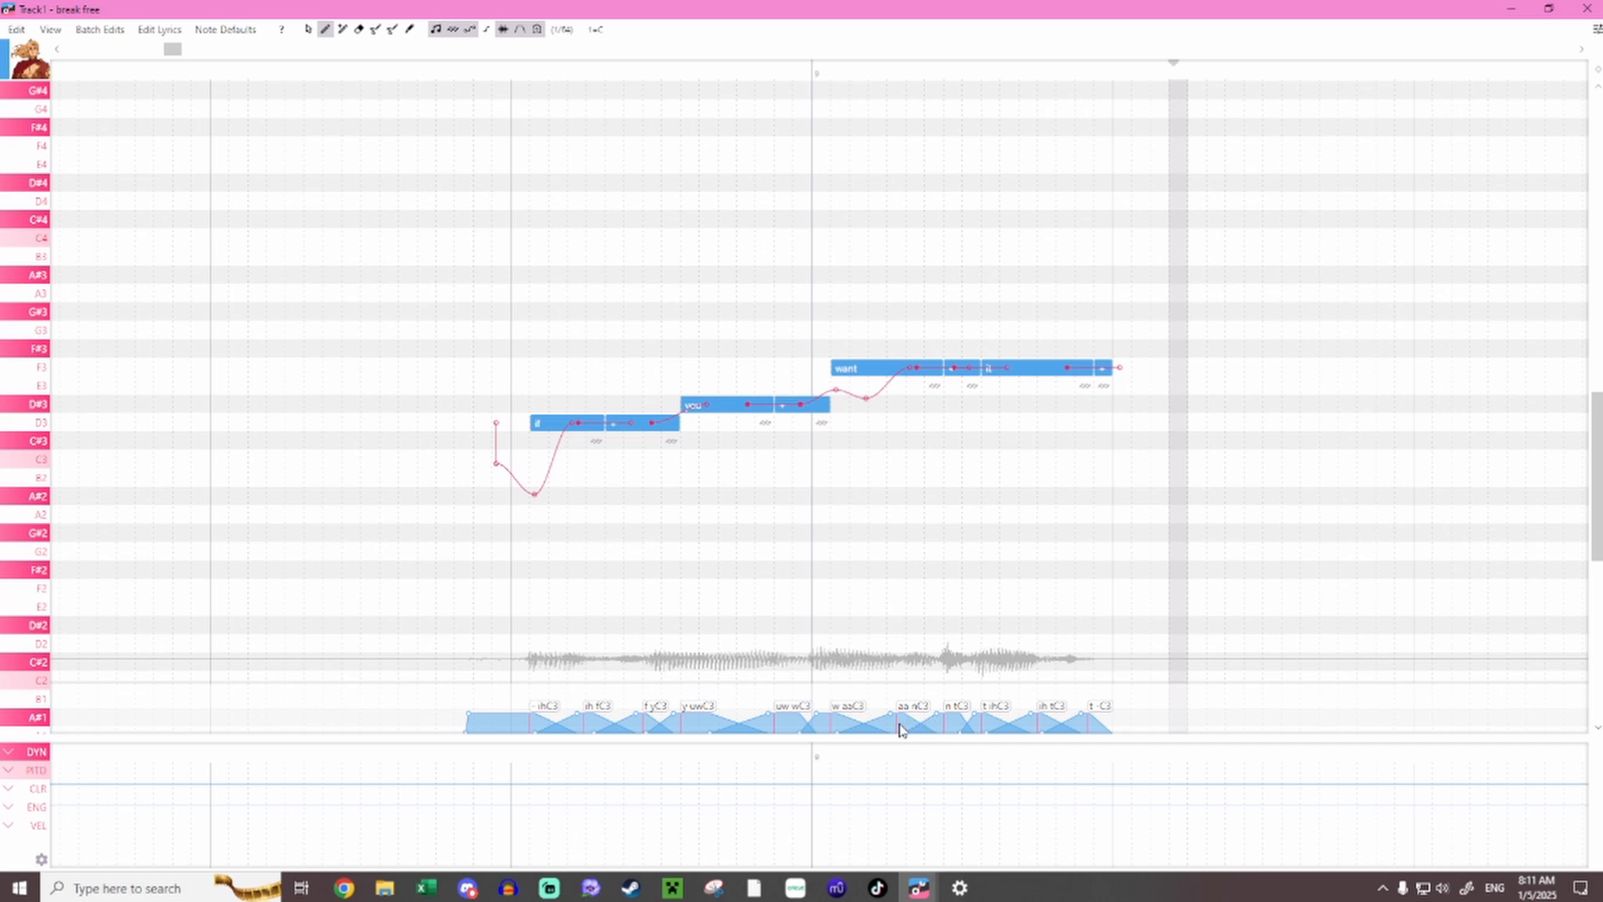
pyautogui.moveTo(896, 723)
pyautogui.mouseDown()
pyautogui.moveTo(952, 725)
pyautogui.moveTo(921, 725)
pyautogui.mouseUp()
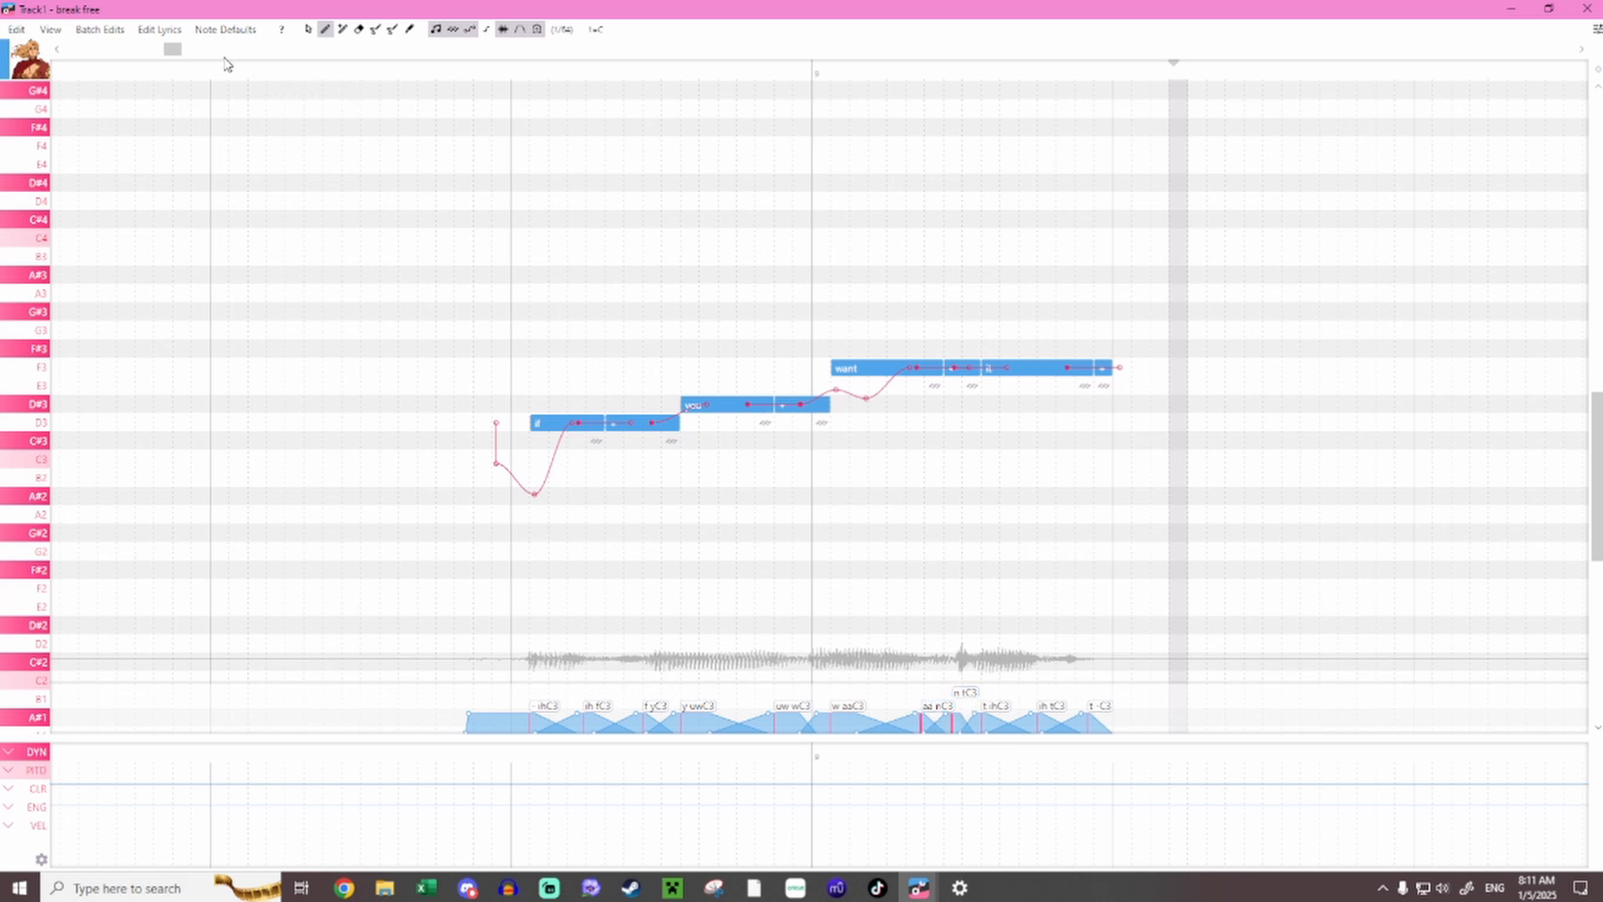
pyautogui.click(196, 65)
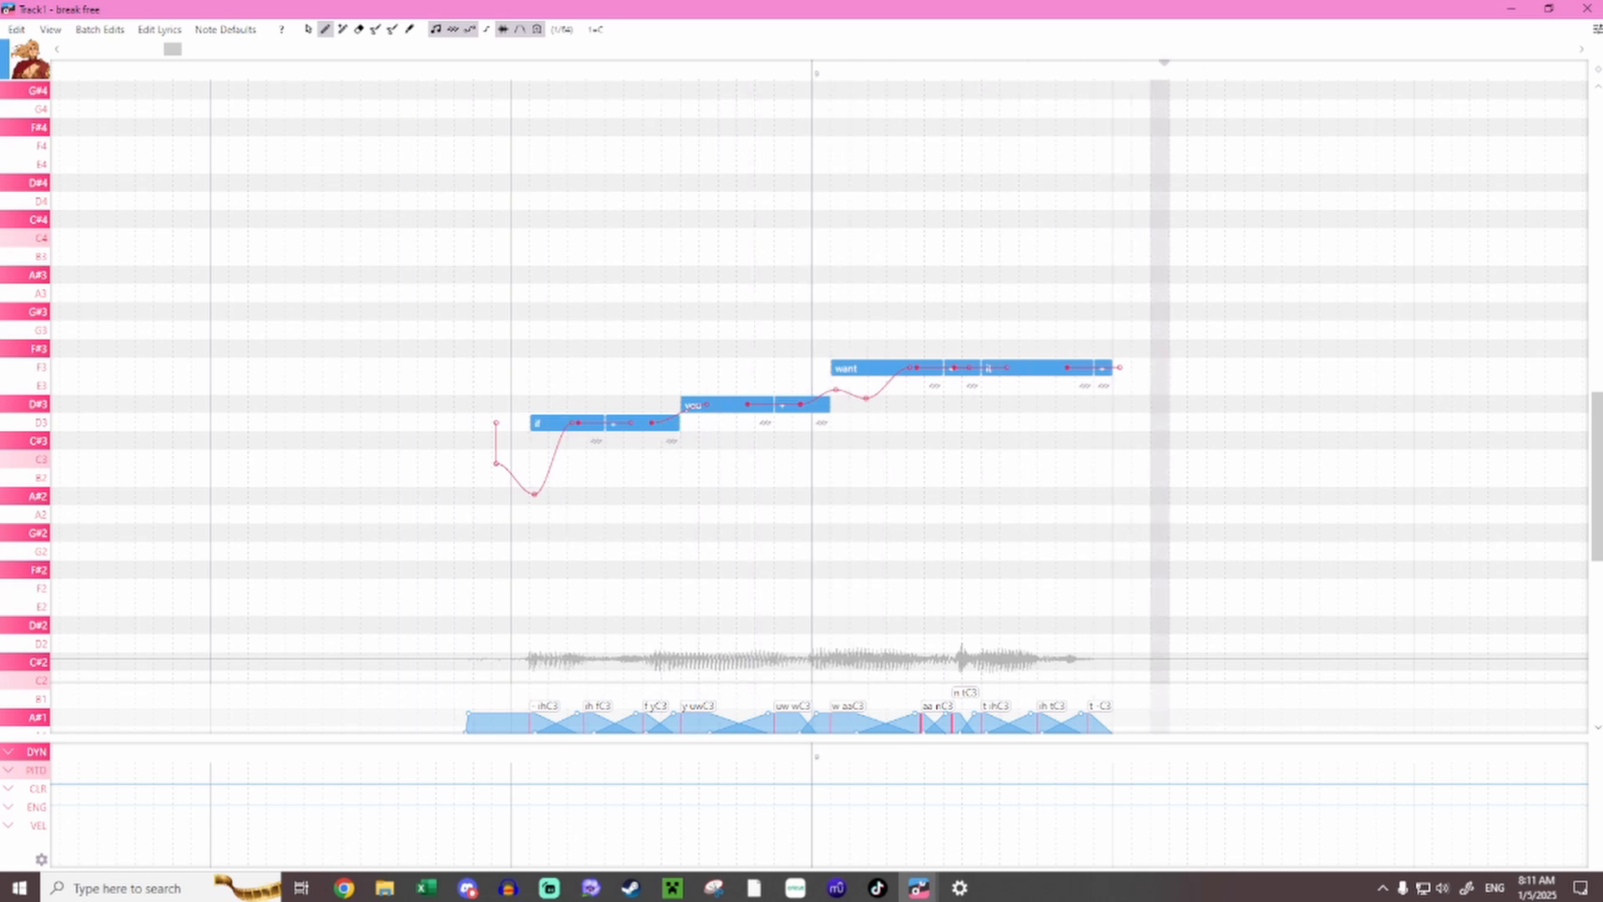
# Assign the BREATHS voice color to the first and last phonemes of the opening phrase, playing it back after each change.
pyautogui.click(36, 789)
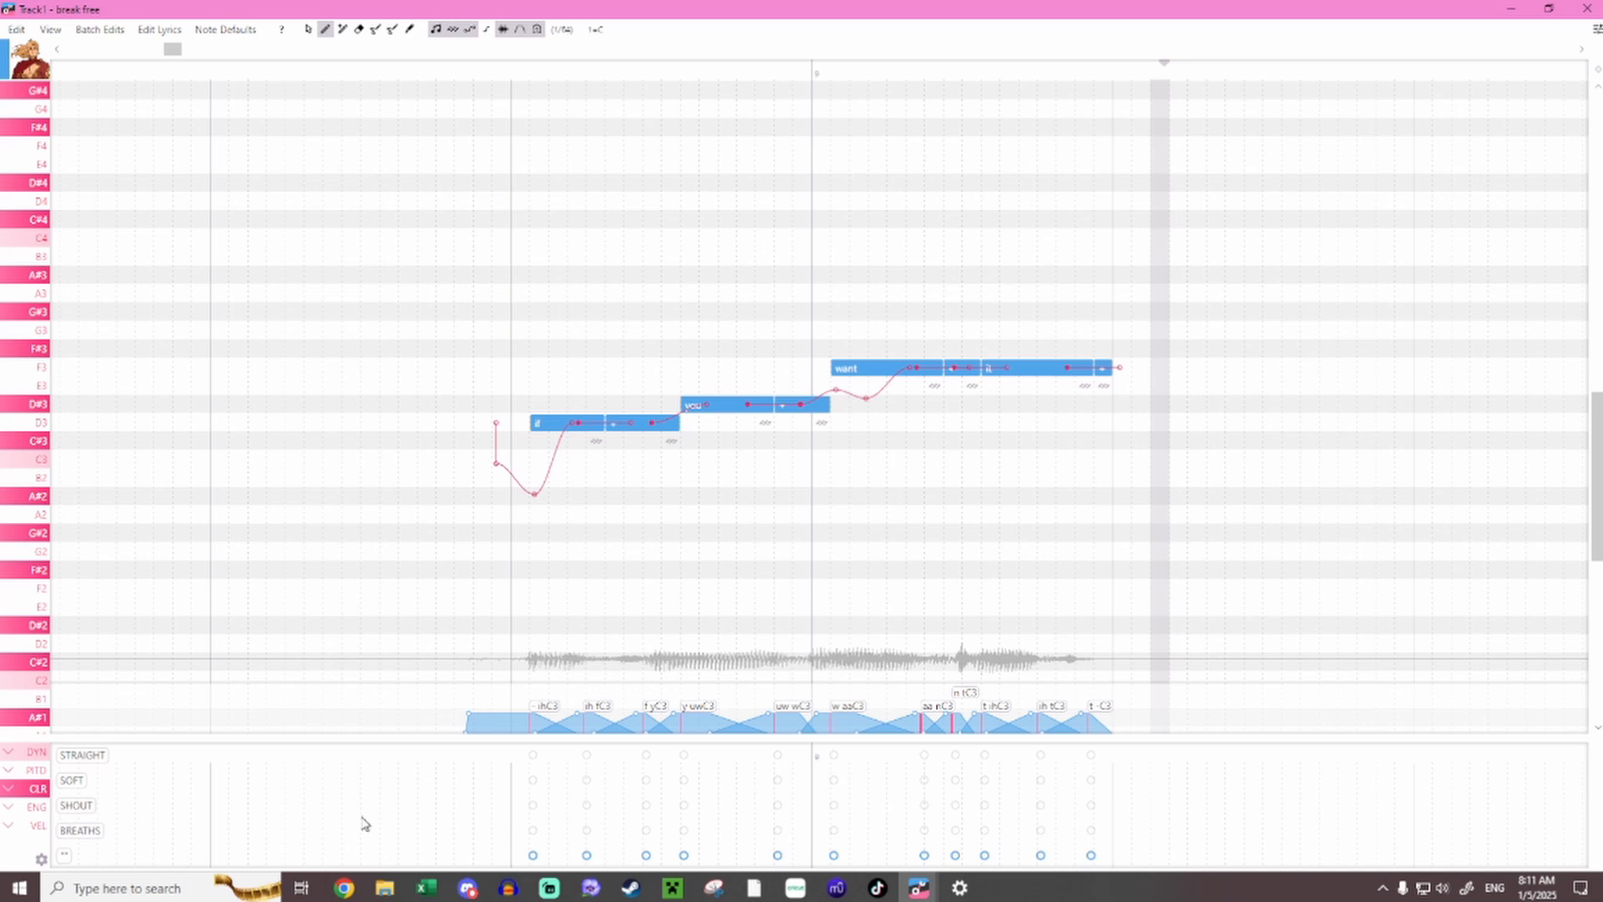
pyautogui.click(533, 830)
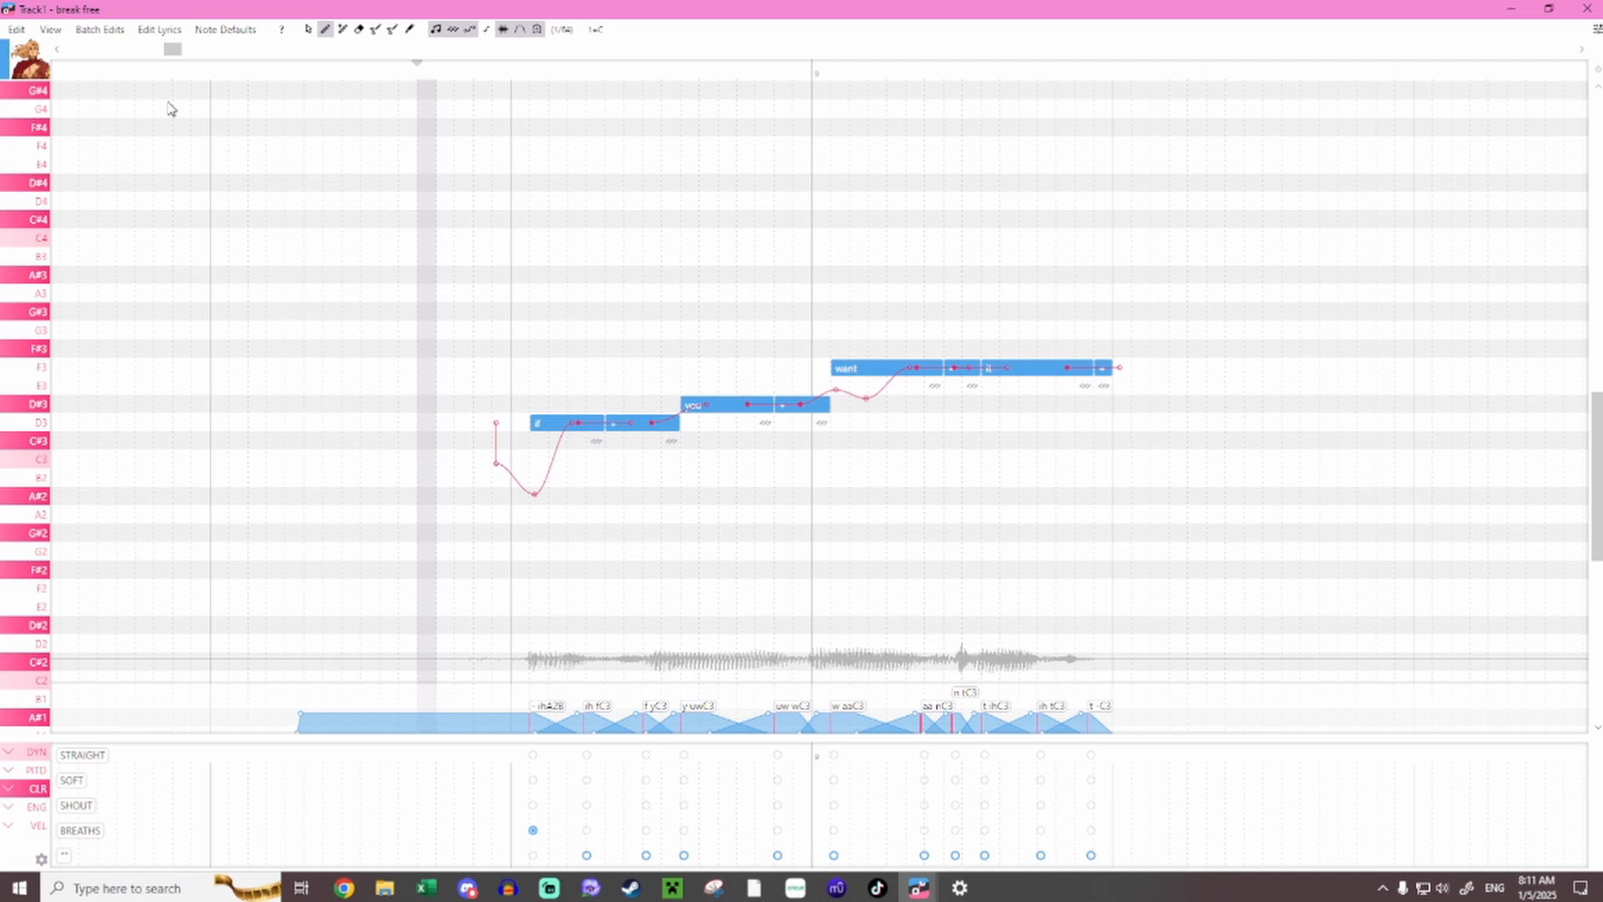
pyautogui.click(69, 72)
pyautogui.click(128, 73)
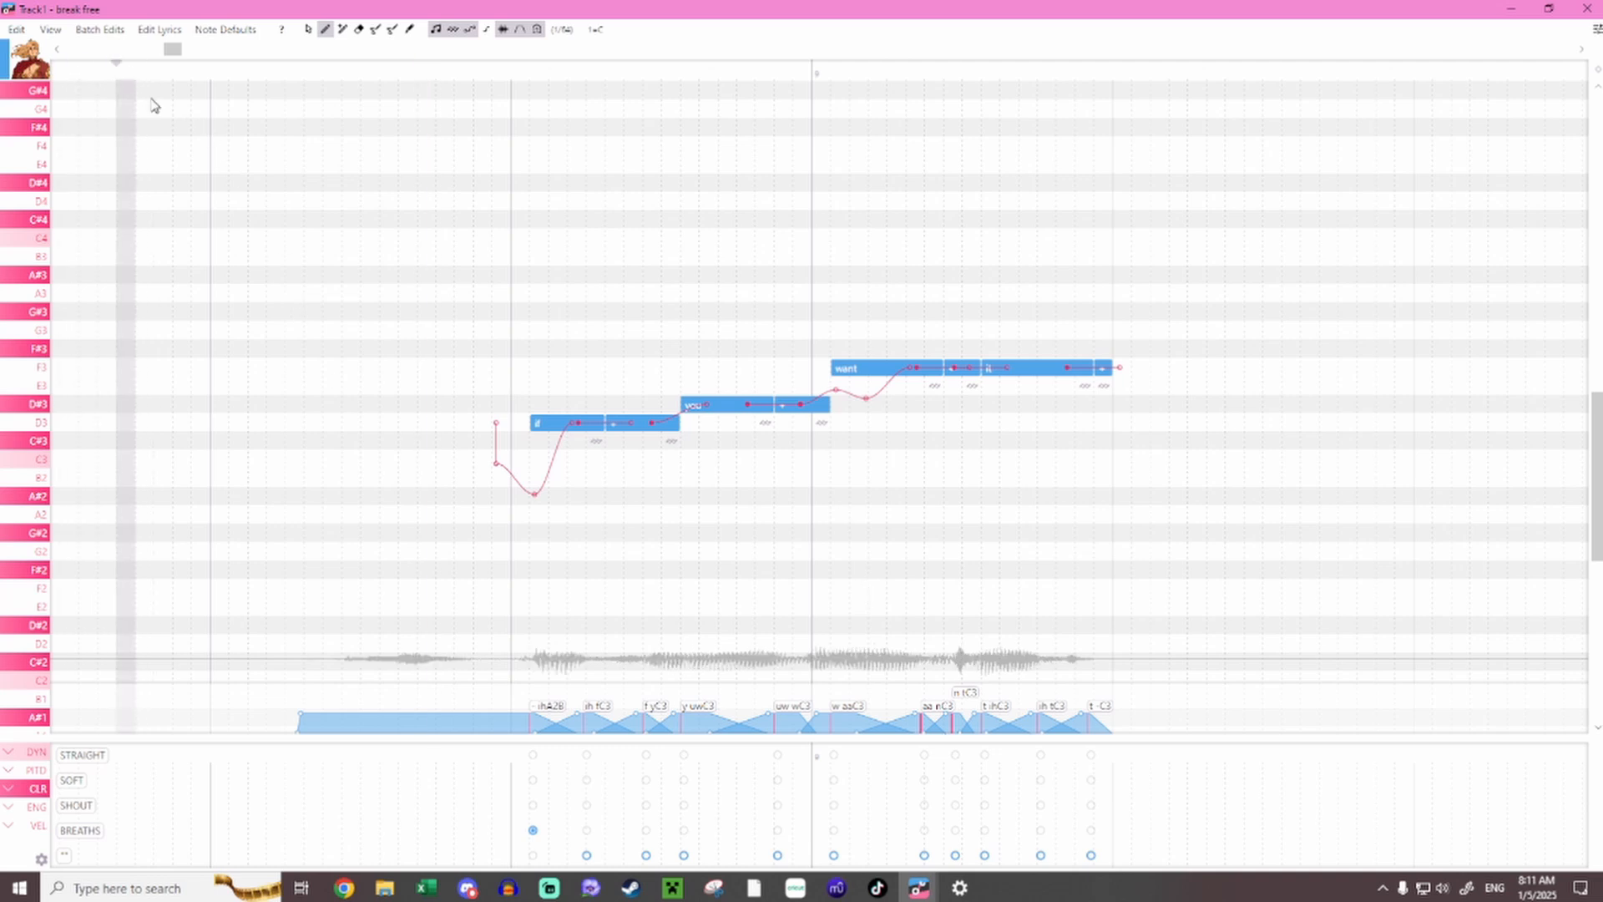
pyautogui.press('space')
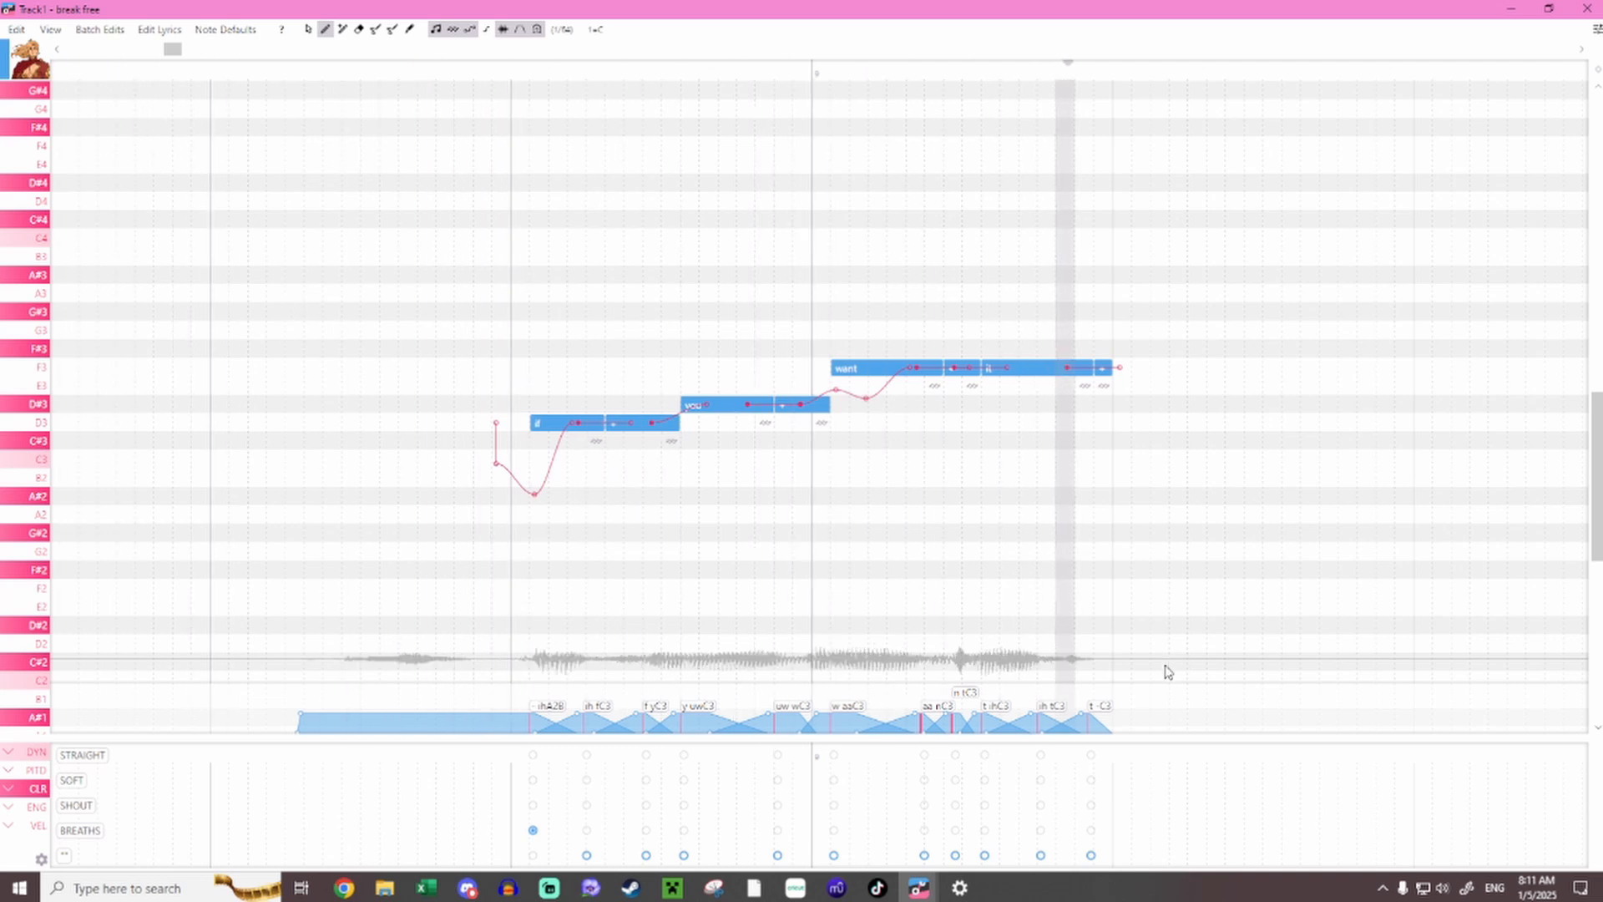
pyautogui.click(1092, 830)
pyautogui.click(261, 70)
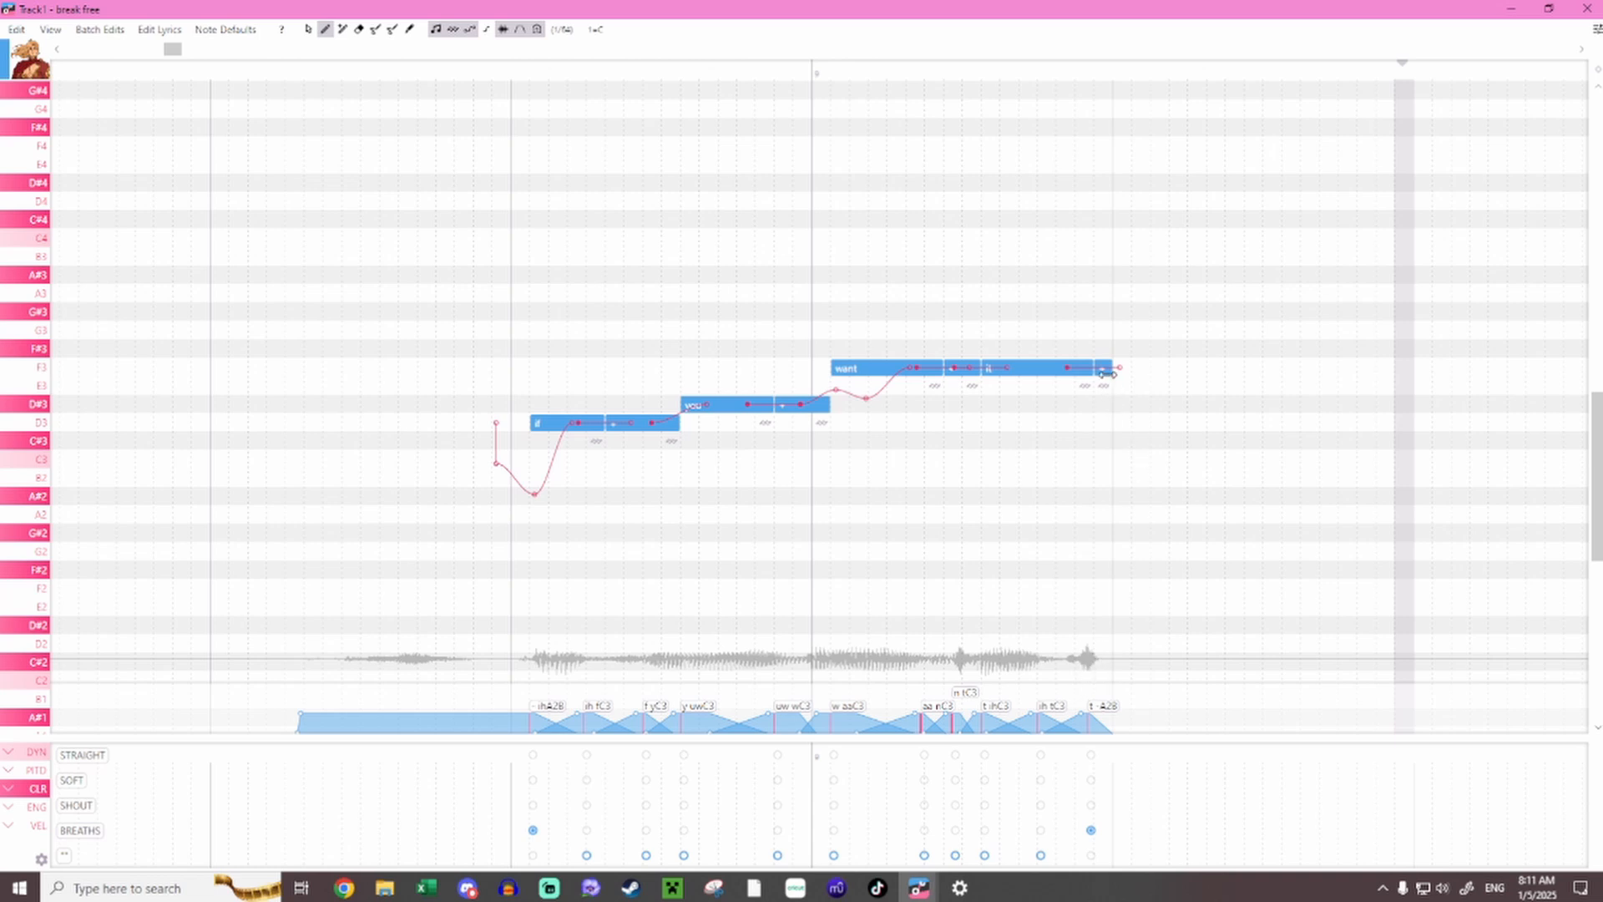
# Lengthen the phrase's final note, move its "ih t" and ending "t -" phonemes earlier, and play the phrase.
pyautogui.moveTo(1111, 372); pyautogui.dragTo(1220, 374)
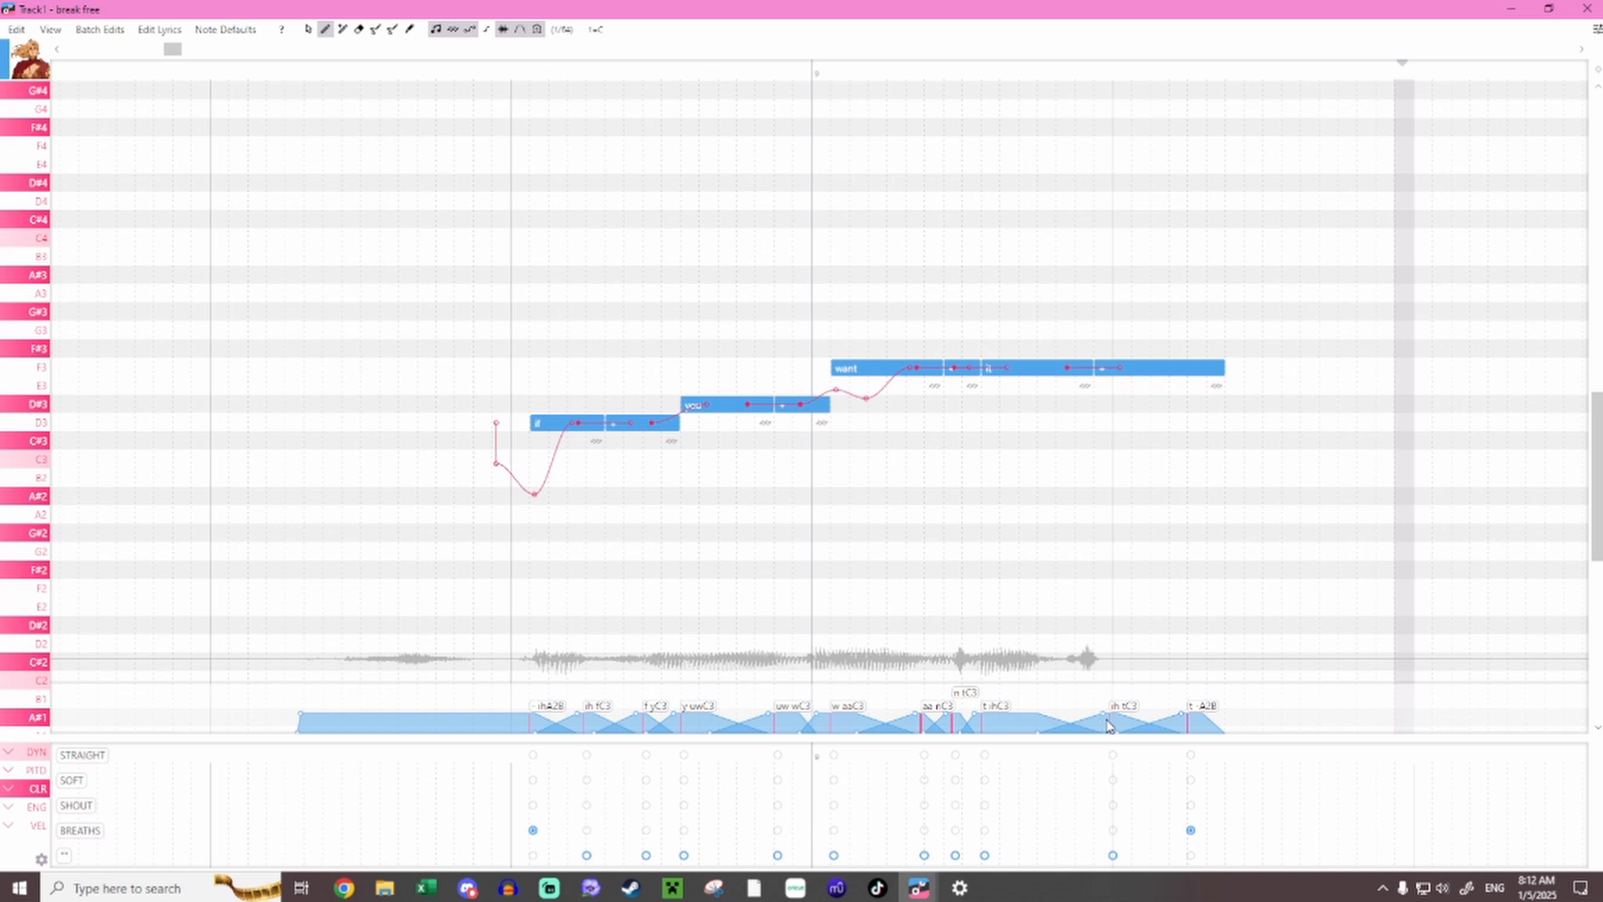
pyautogui.moveTo(1109, 720); pyautogui.dragTo(1038, 719)
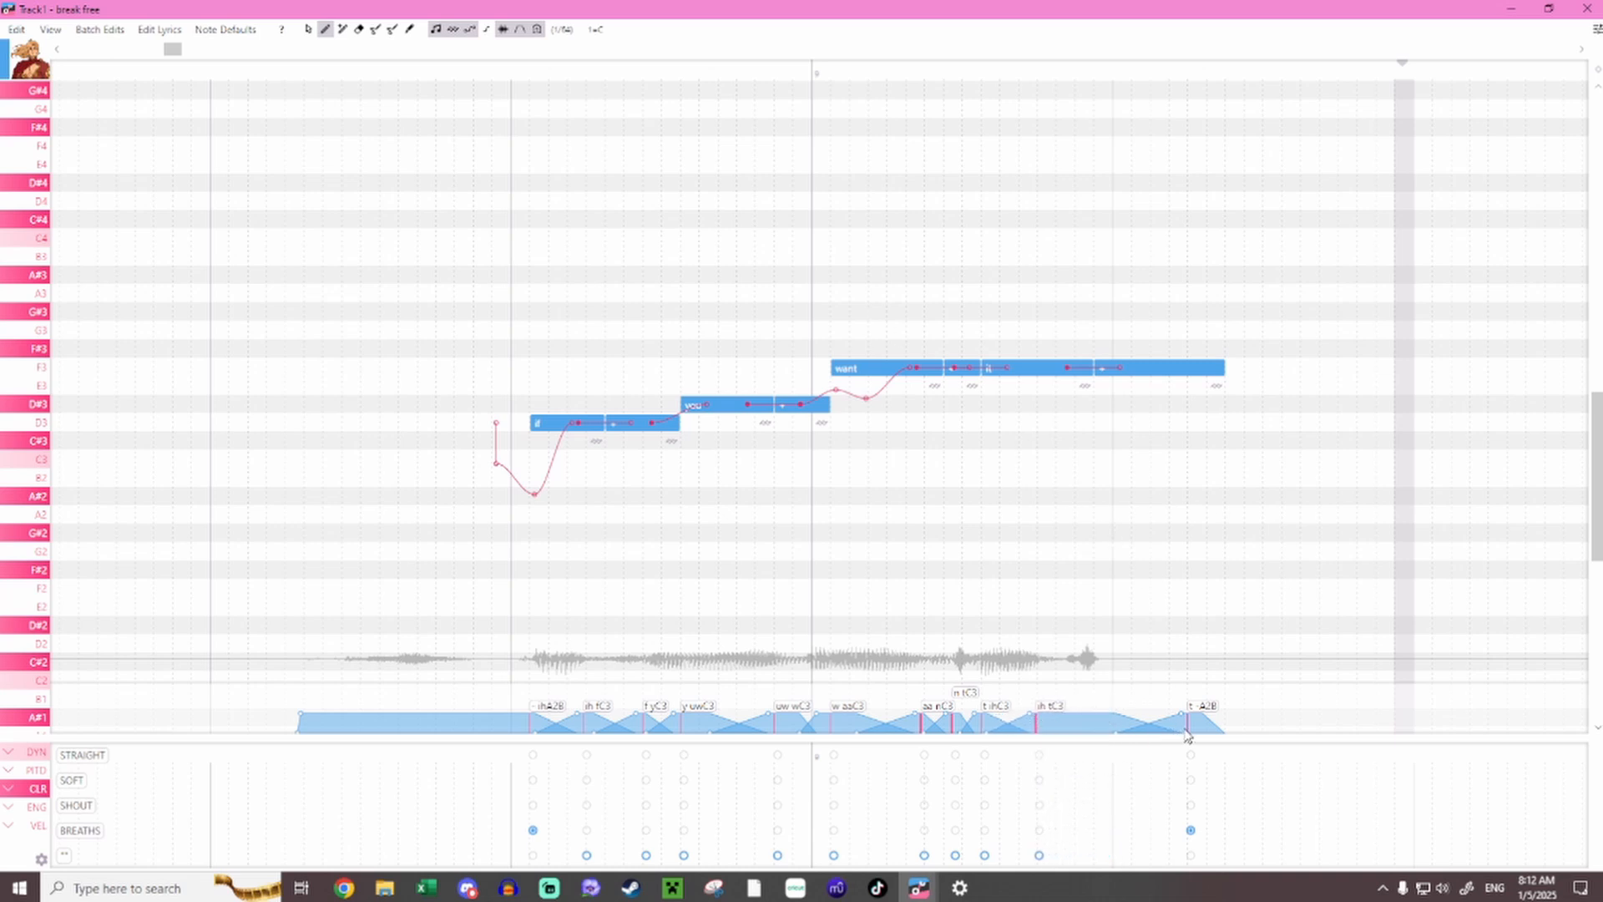
pyautogui.moveTo(1187, 724); pyautogui.dragTo(1084, 723)
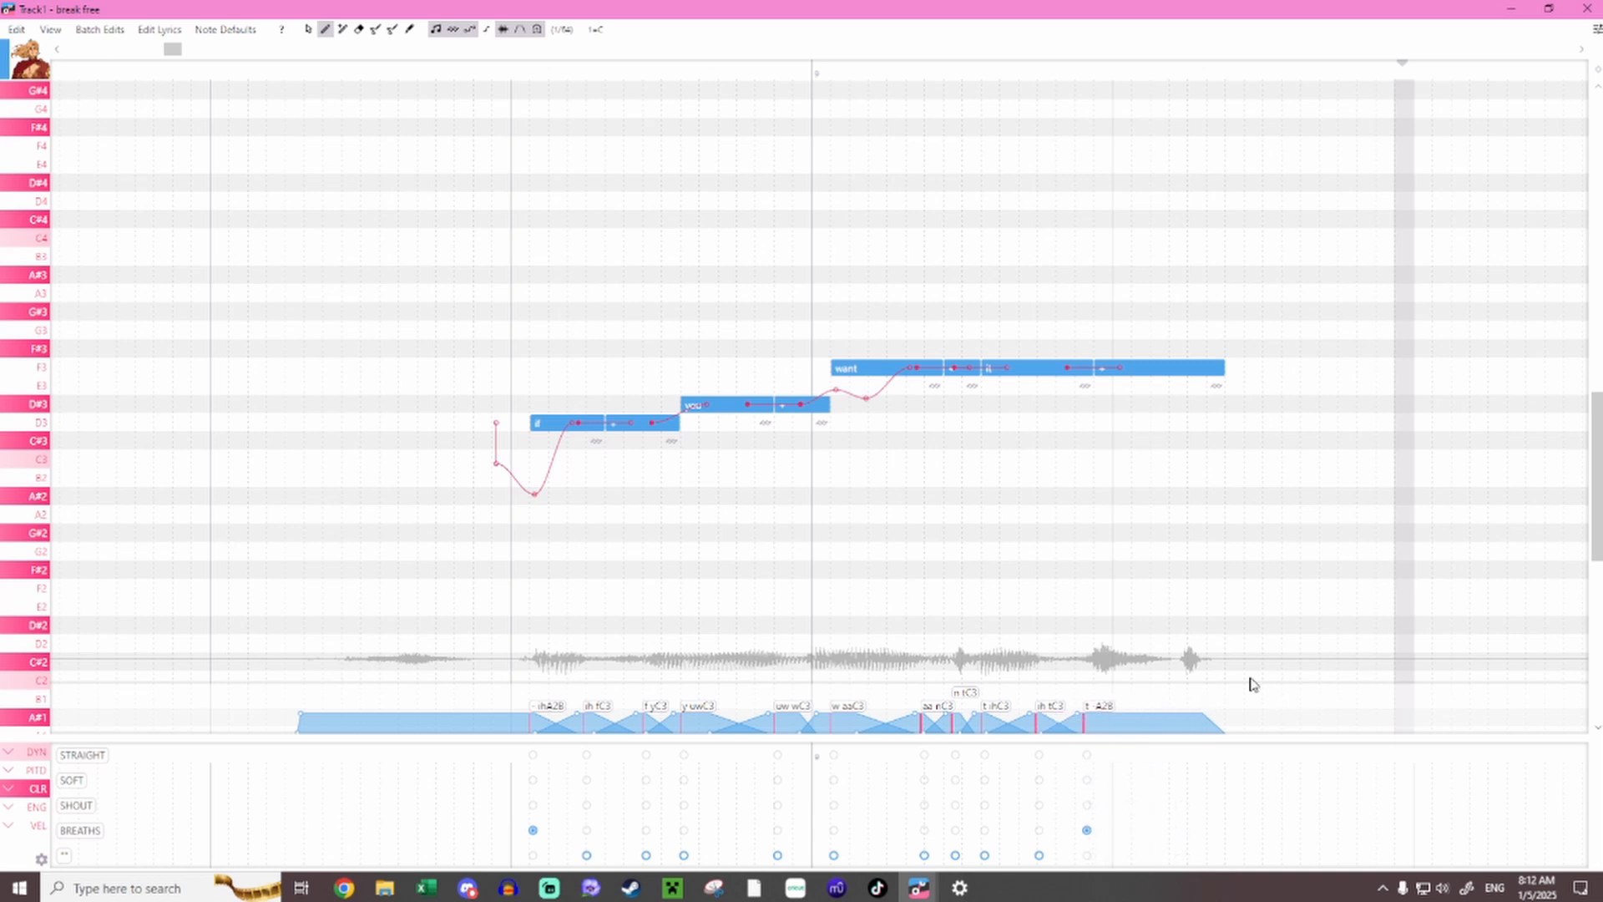
pyautogui.click(280, 74)
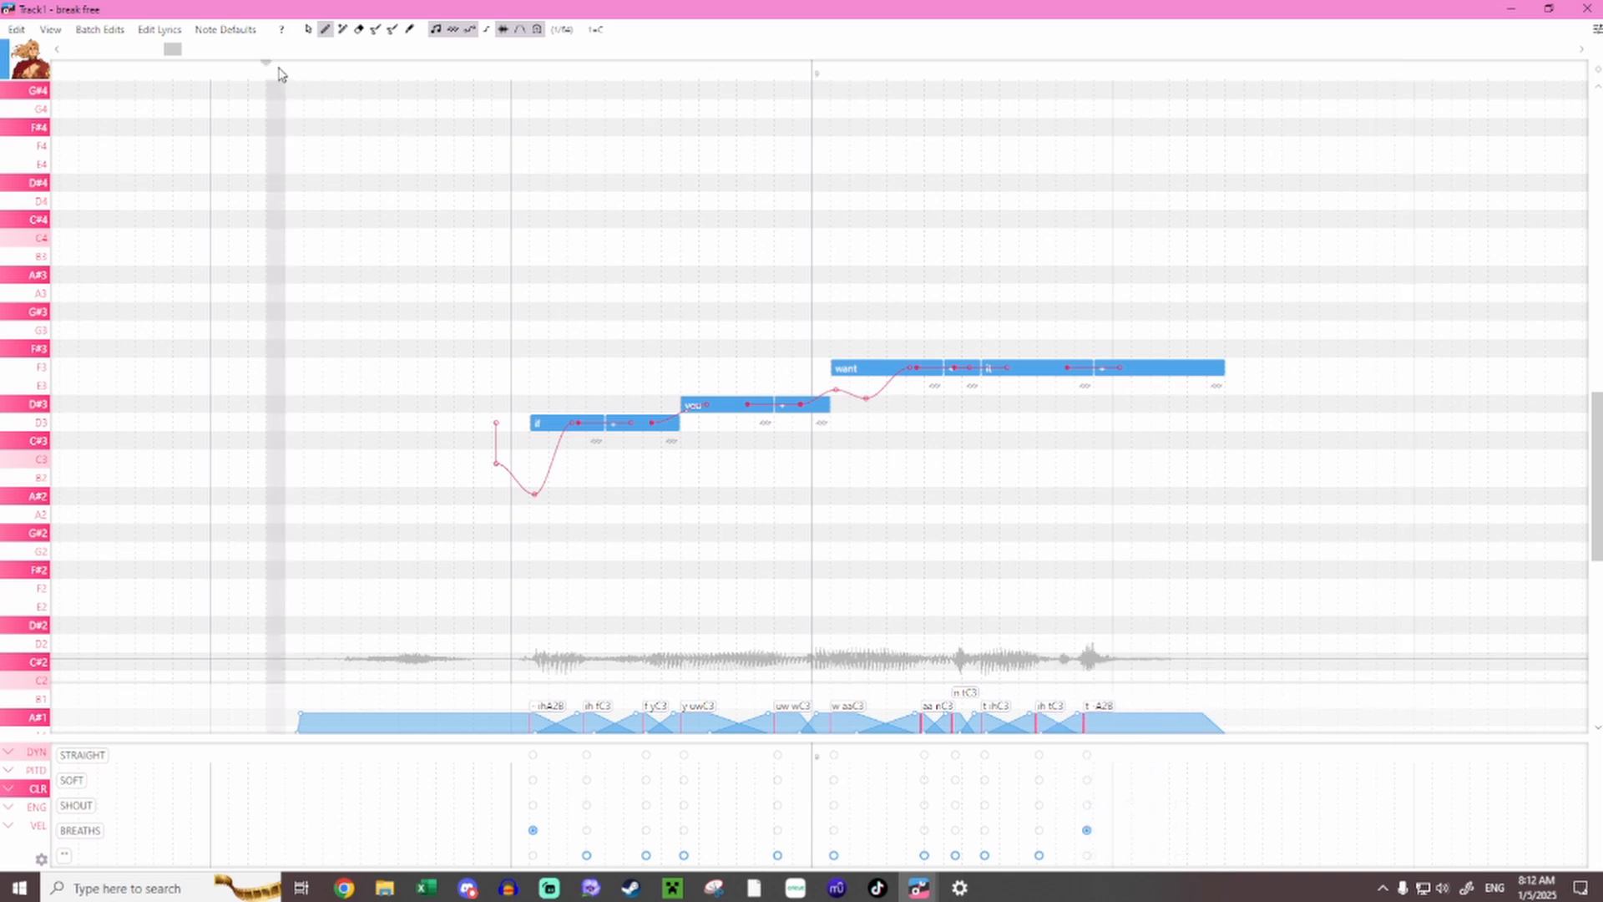
pyautogui.press('space')
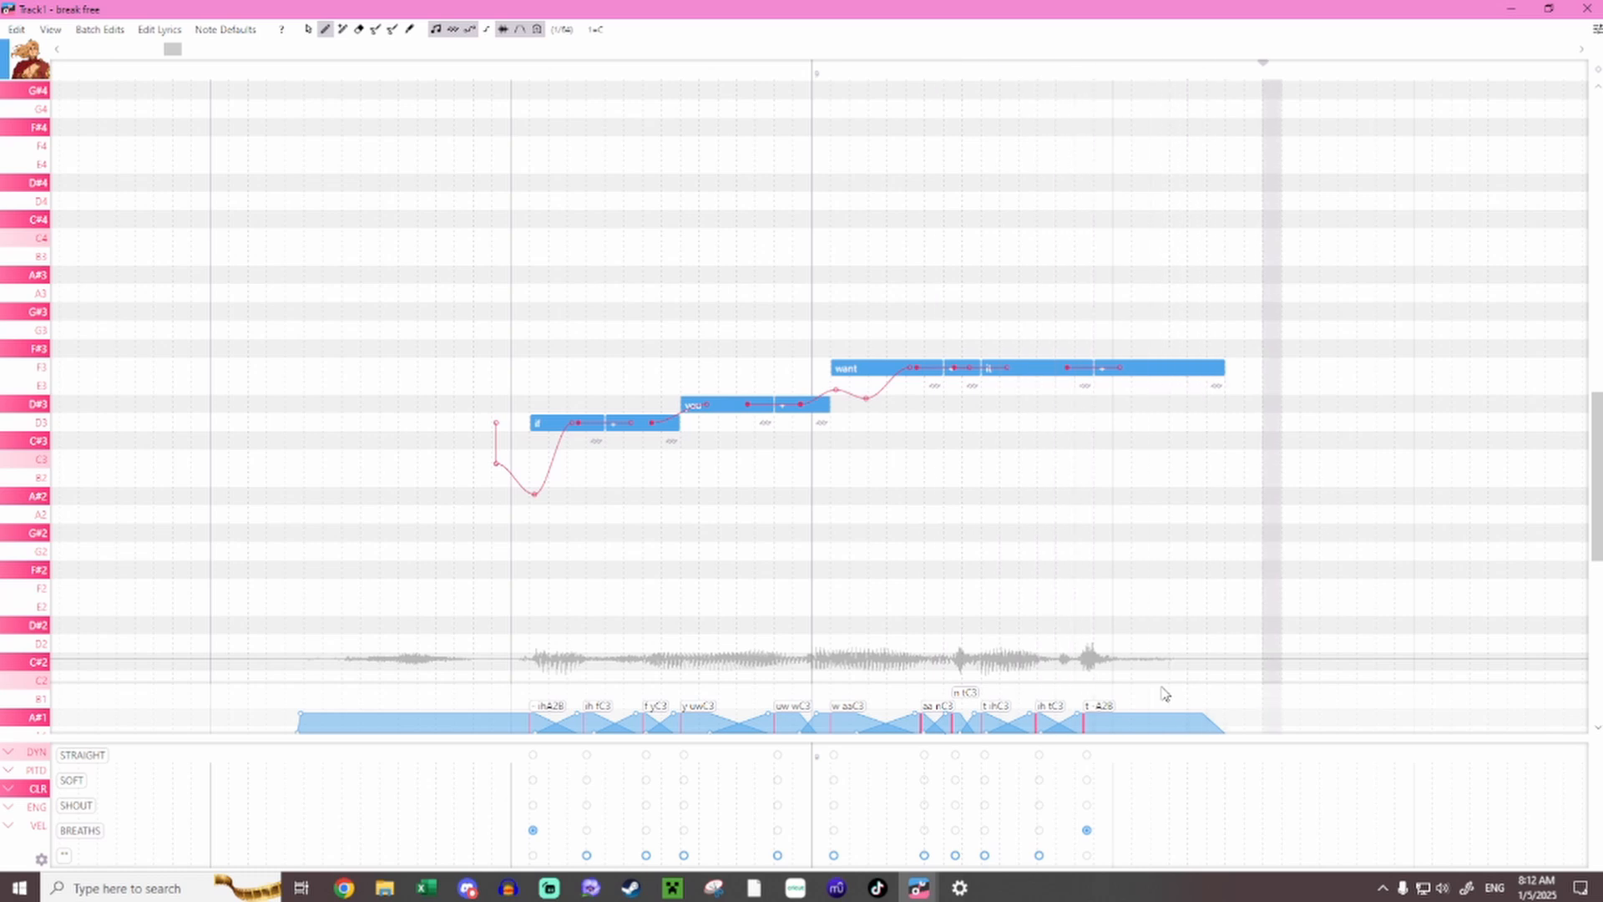
# Set the phonemes between the two breaths to the SOFT voice color and play the phrase.
pyautogui.click(349, 72)
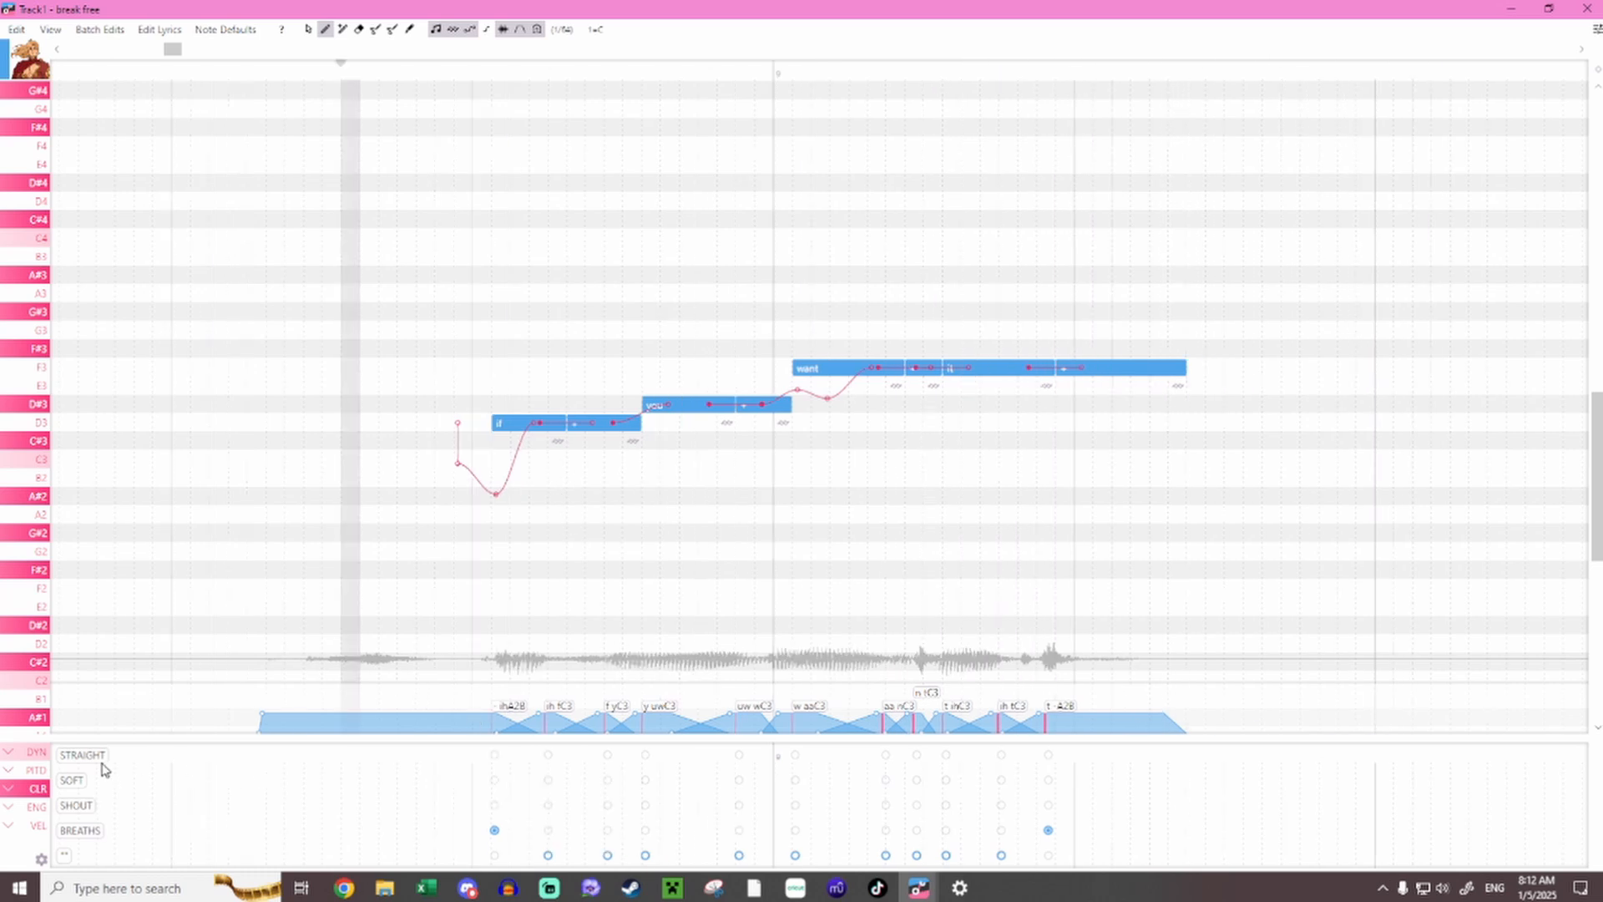
pyautogui.click(548, 780)
pyautogui.moveTo(553, 785); pyautogui.dragTo(1013, 778)
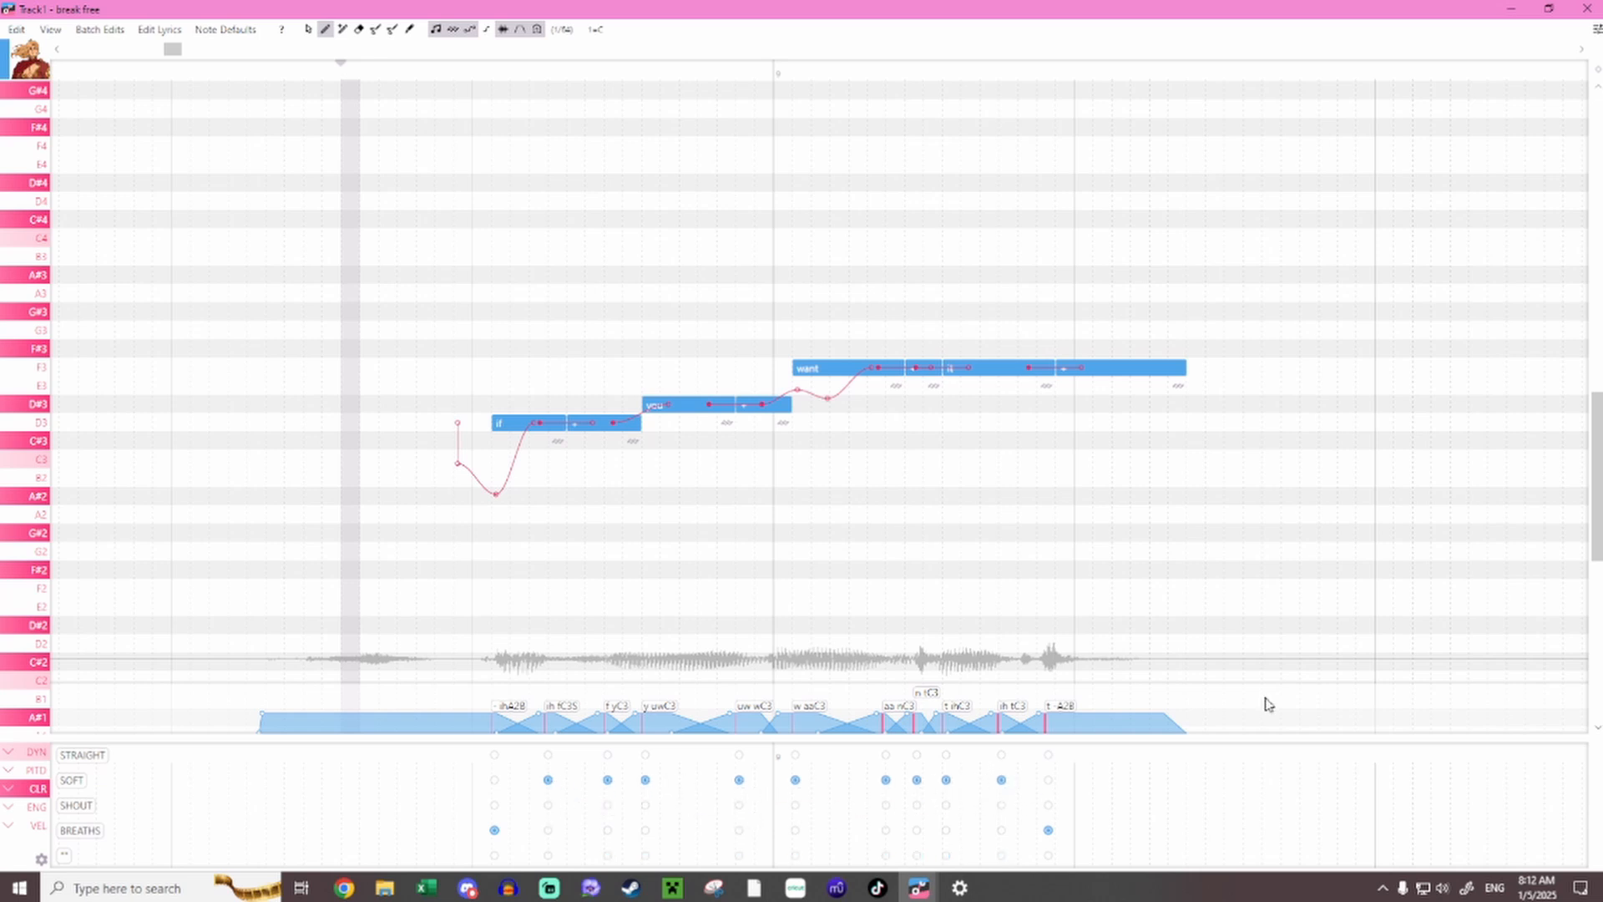
pyautogui.click(237, 75)
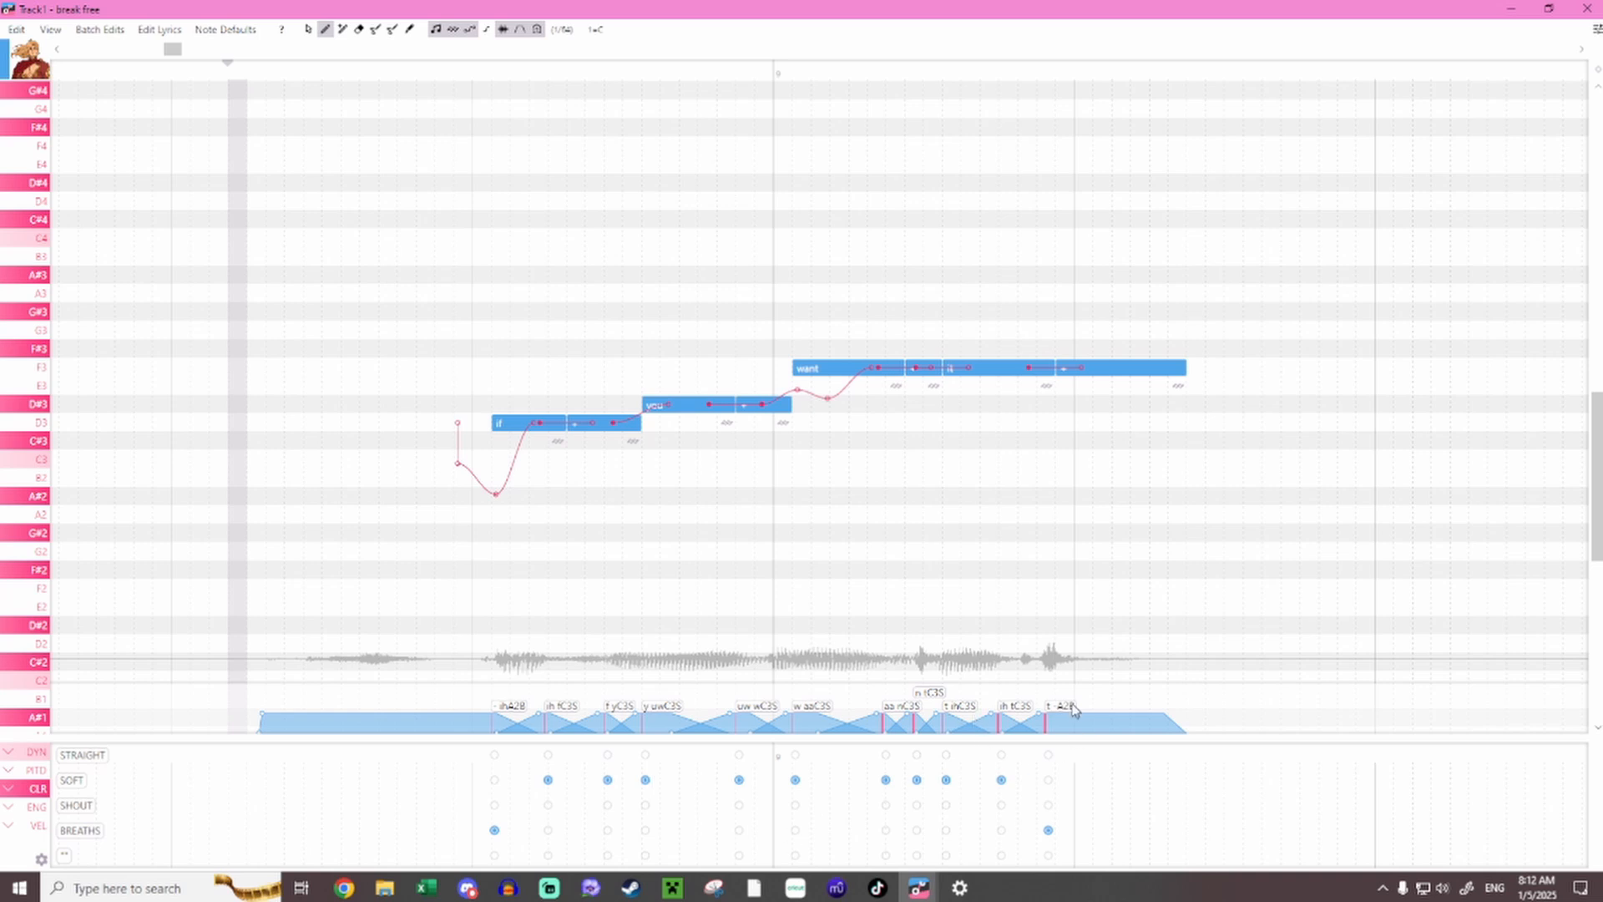
pyautogui.press('space')
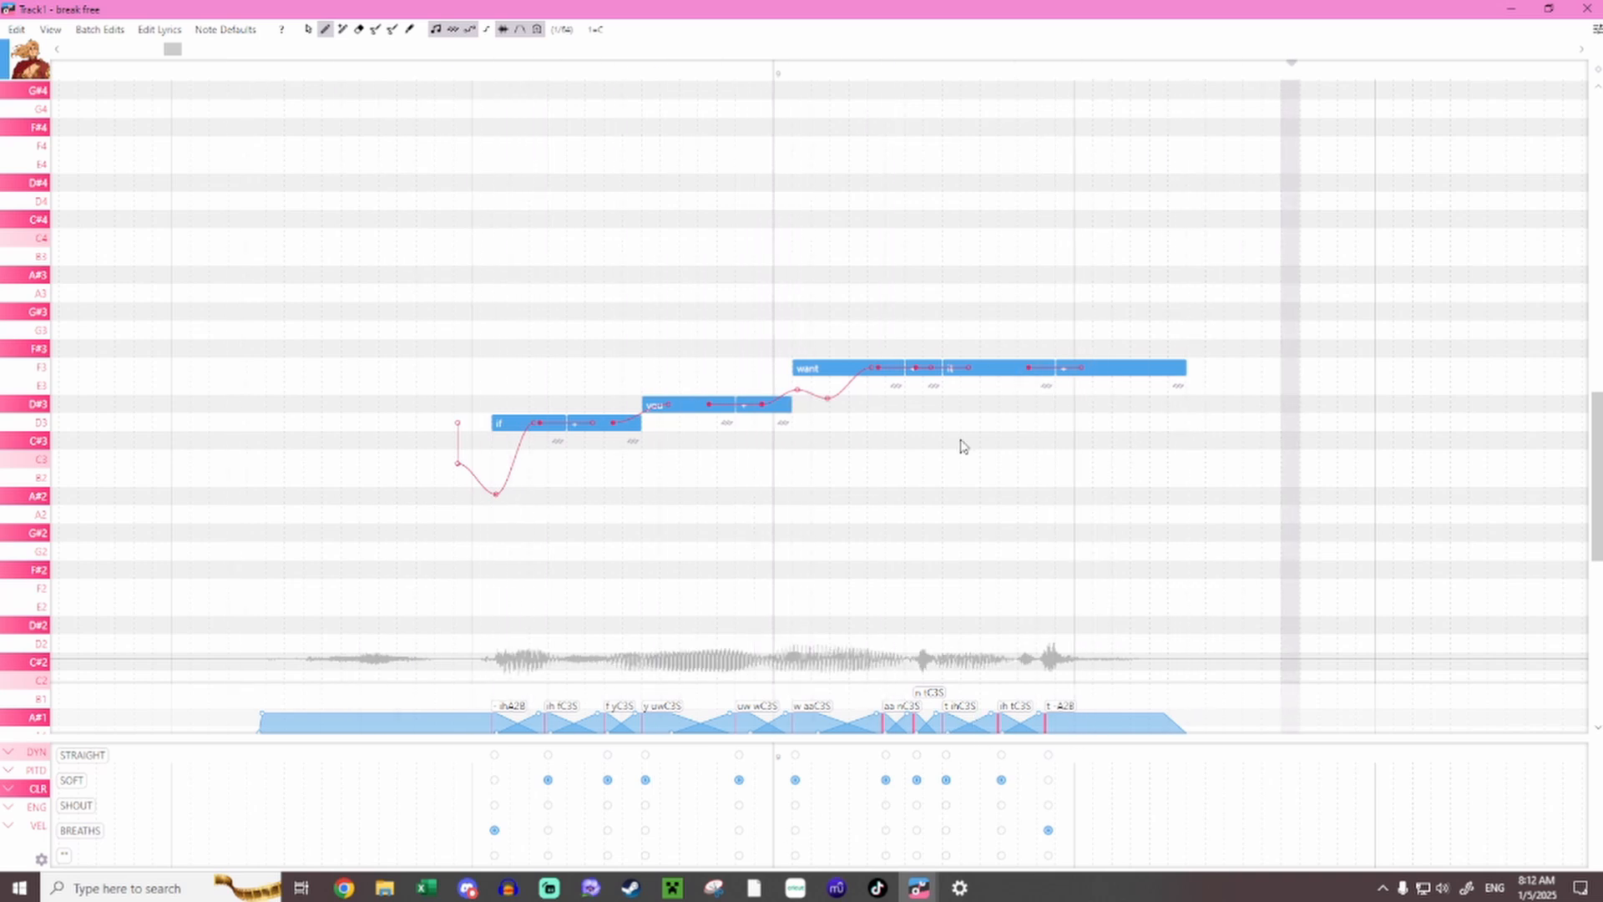
pyautogui.scroll(-3, 690, 235)
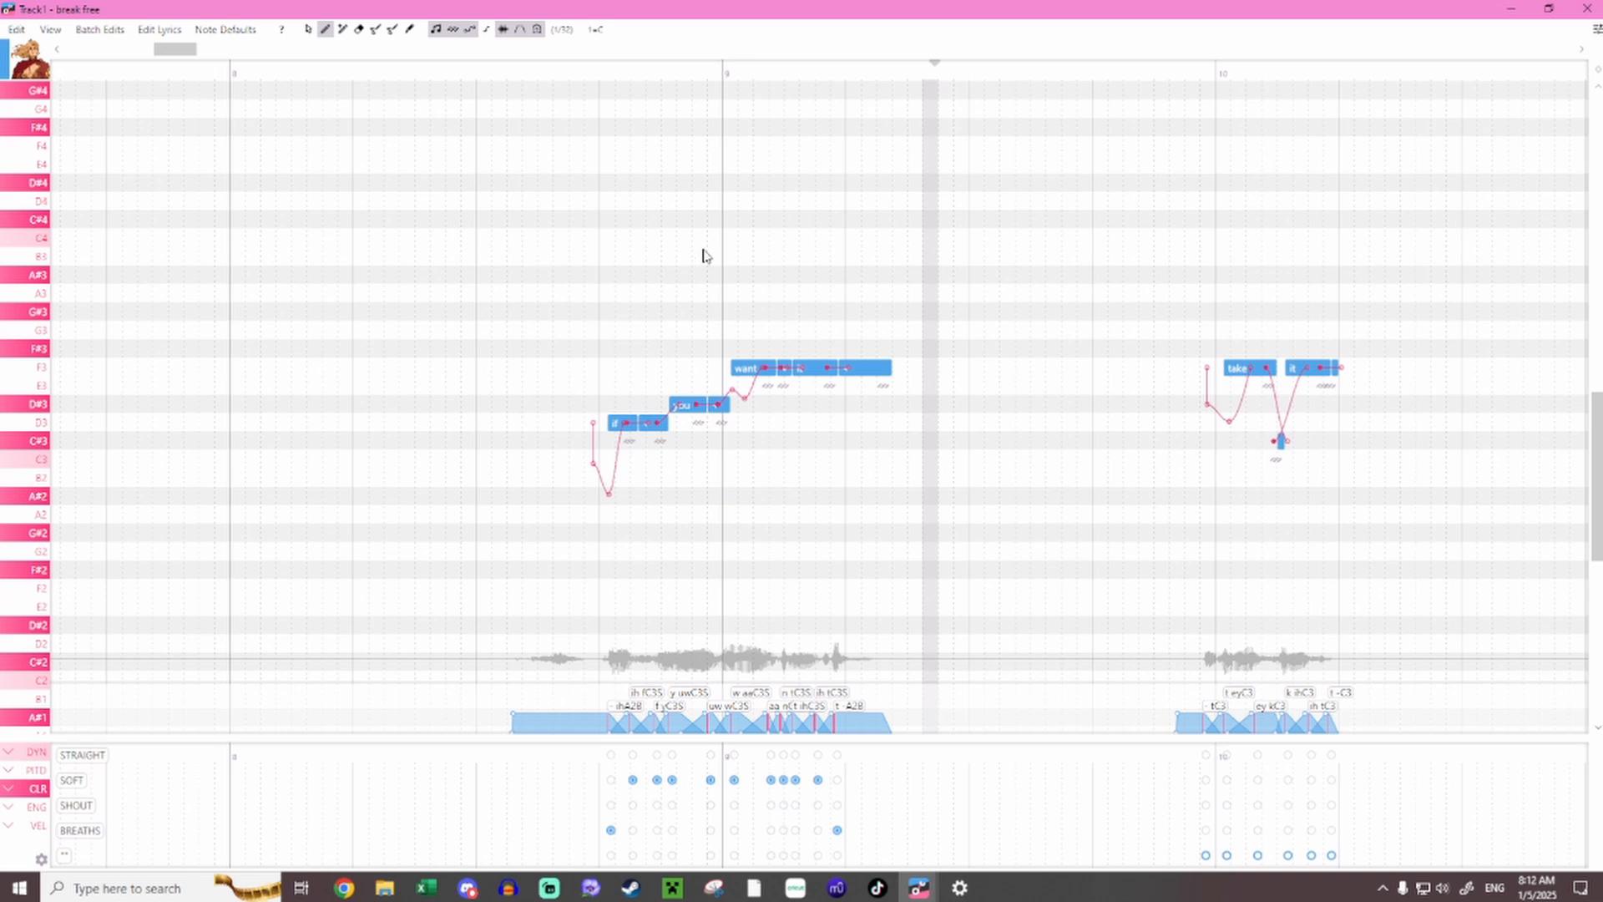
pyautogui.scroll(-2, 704, 255)
pyautogui.scroll(3, 675, 289)
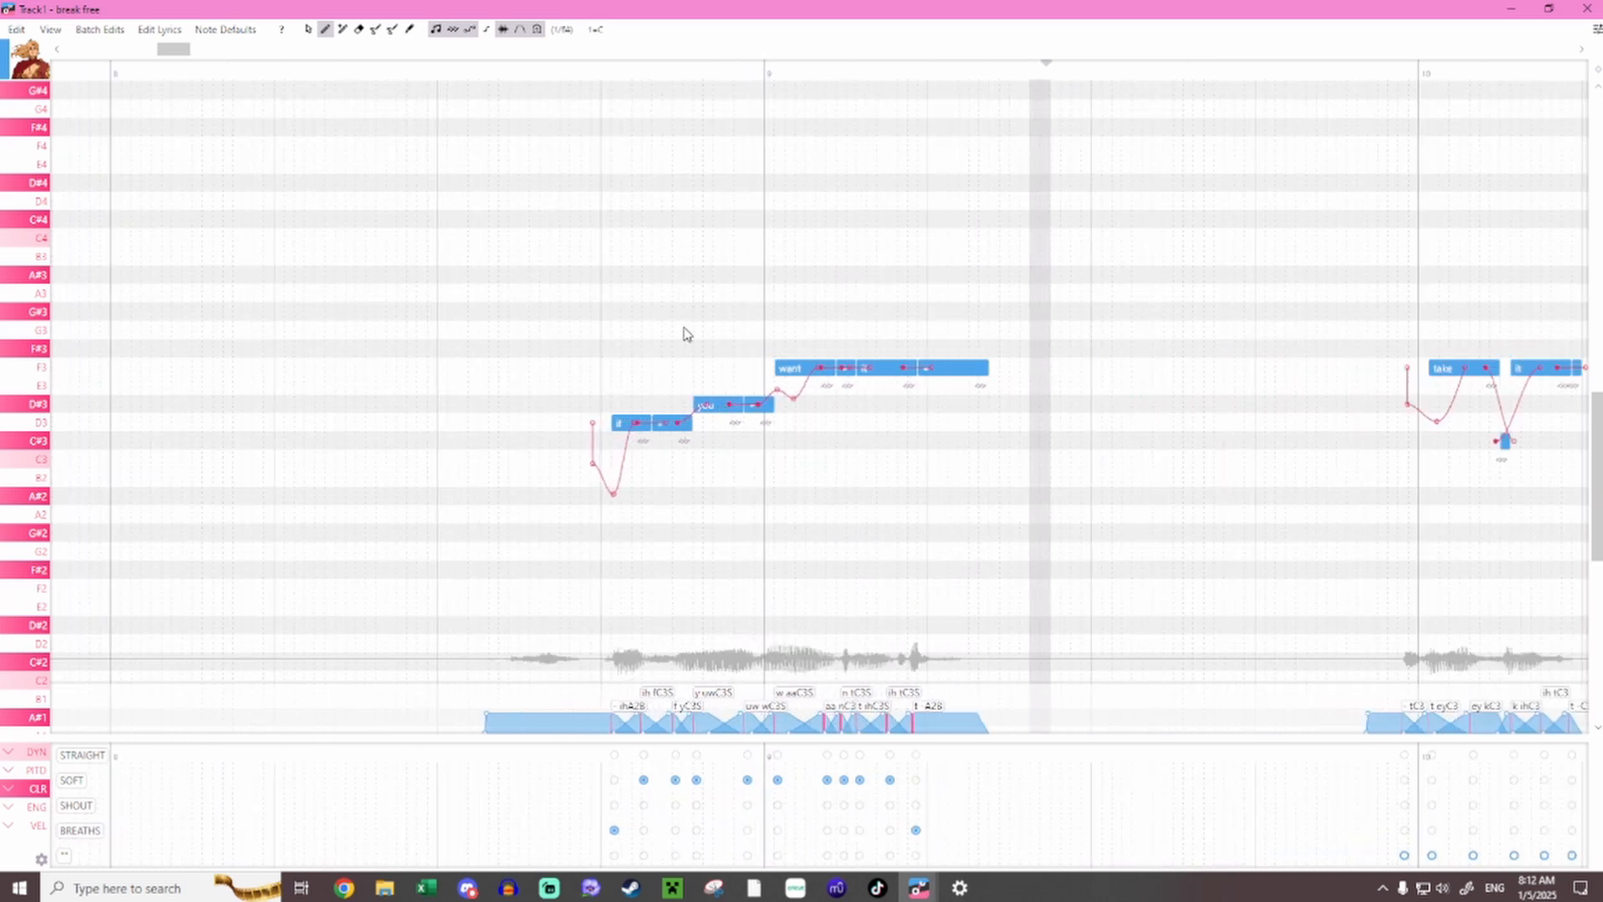
# Close OpenUtau, switch to Audacity and import the rendered Break Free vocal tracks.
pyautogui.click(507, 888)
pyautogui.click(507, 888)
pyautogui.click(1586, 9)
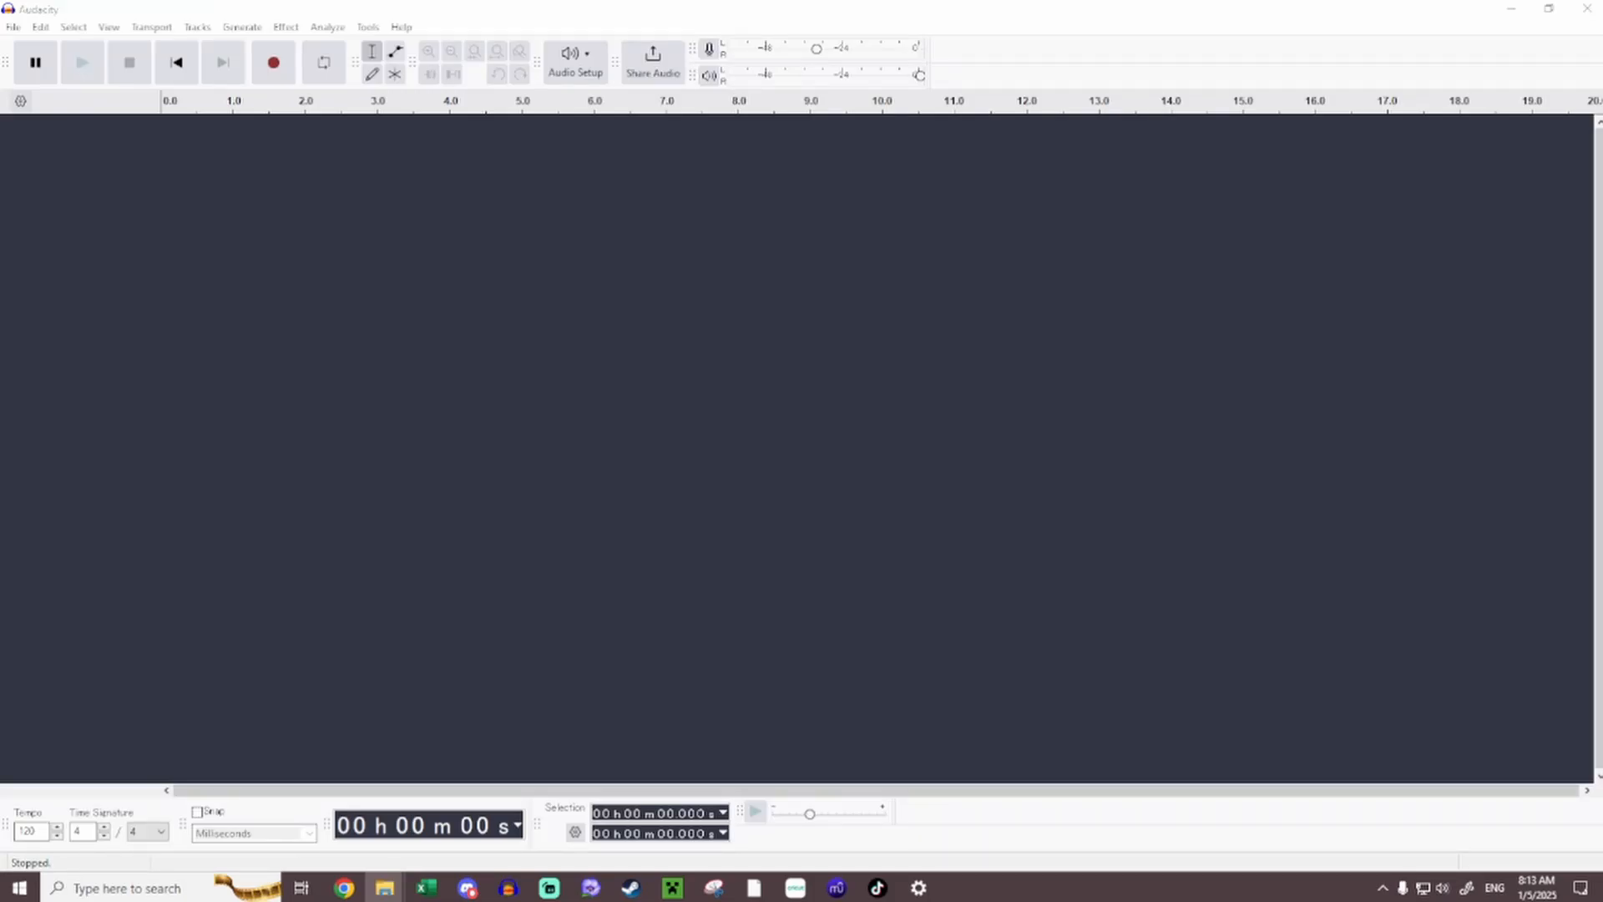
pyautogui.moveTo(480, 300); pyautogui.dragTo(514, 322)
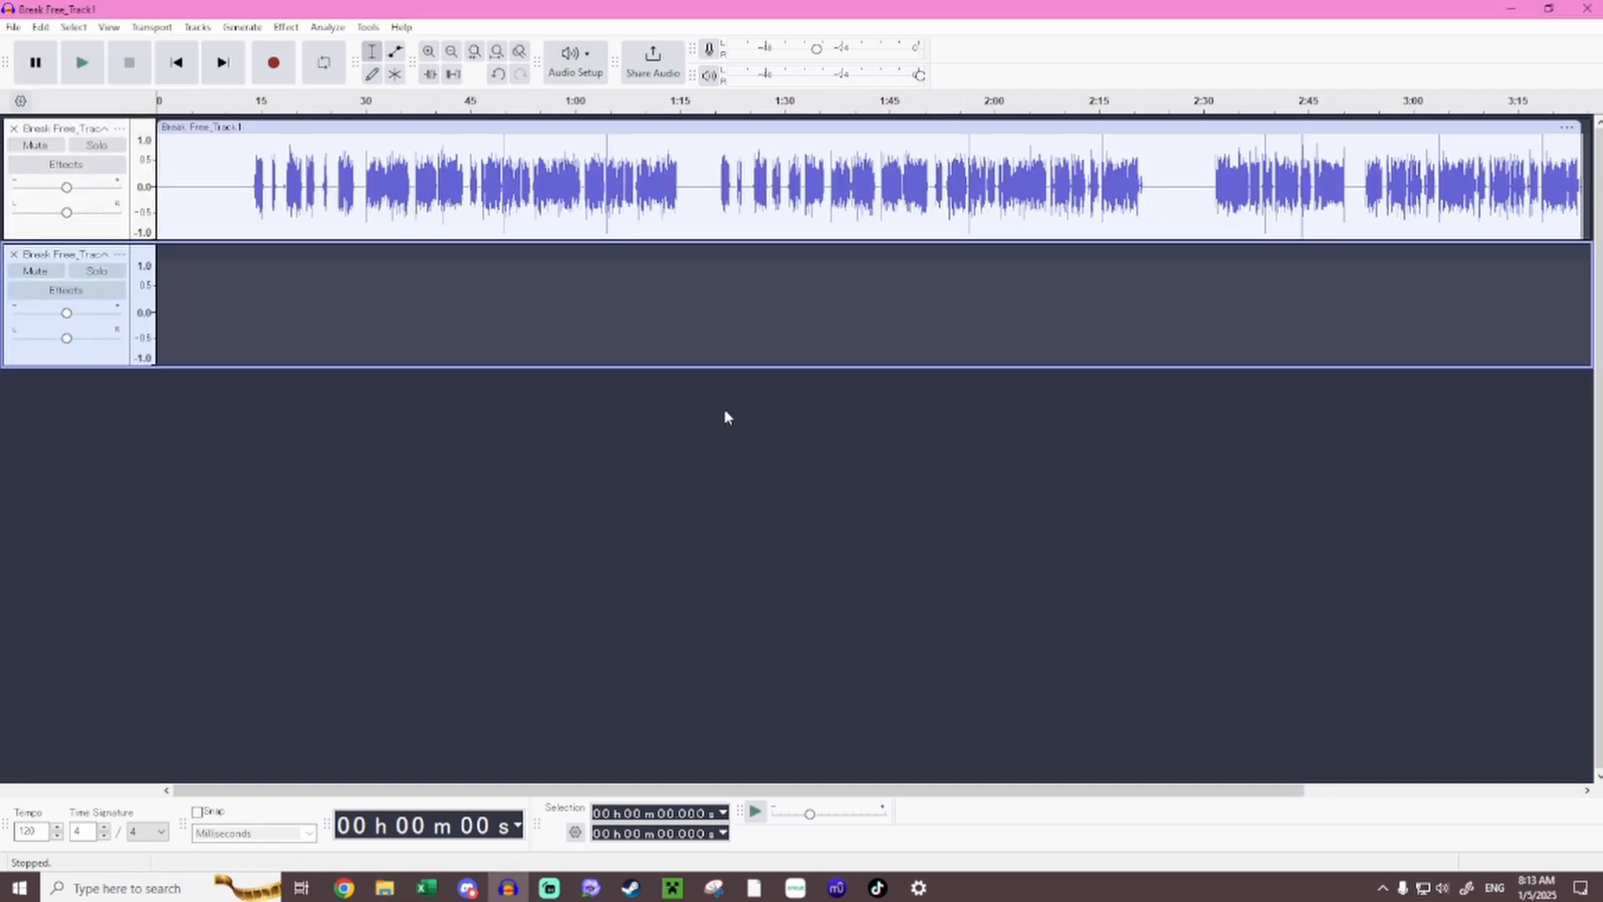
# Remove the empty second Break Free track from the project.
pyautogui.scroll(-4, 725, 408)
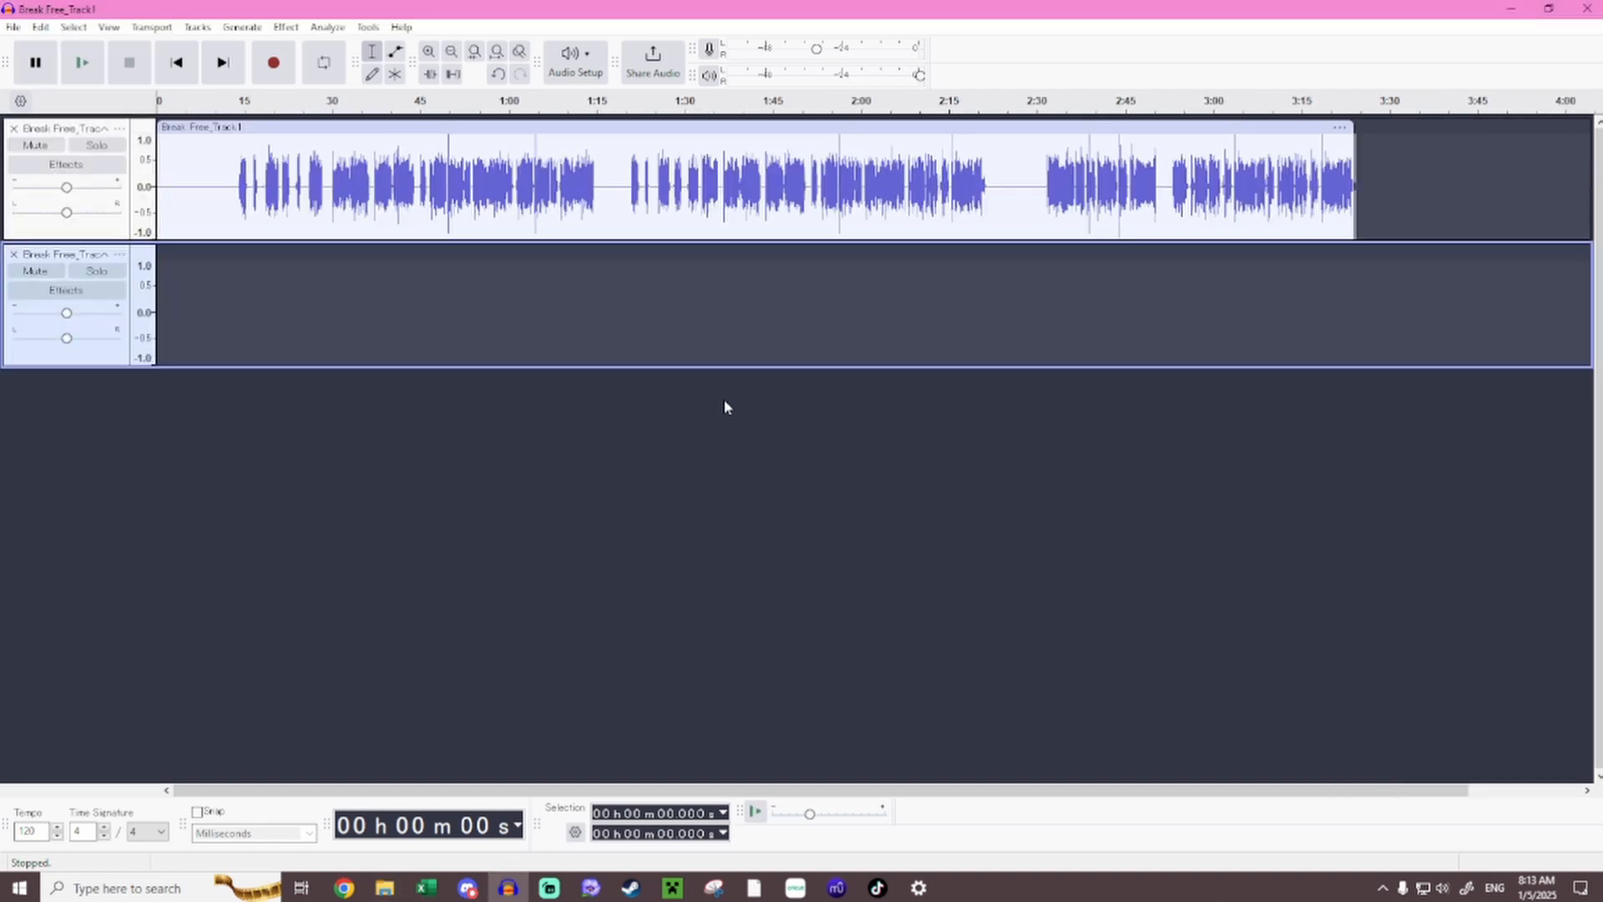
pyautogui.click(14, 253)
pyautogui.scroll(3, 264, 413)
pyautogui.hscroll(-3, 276, 371)
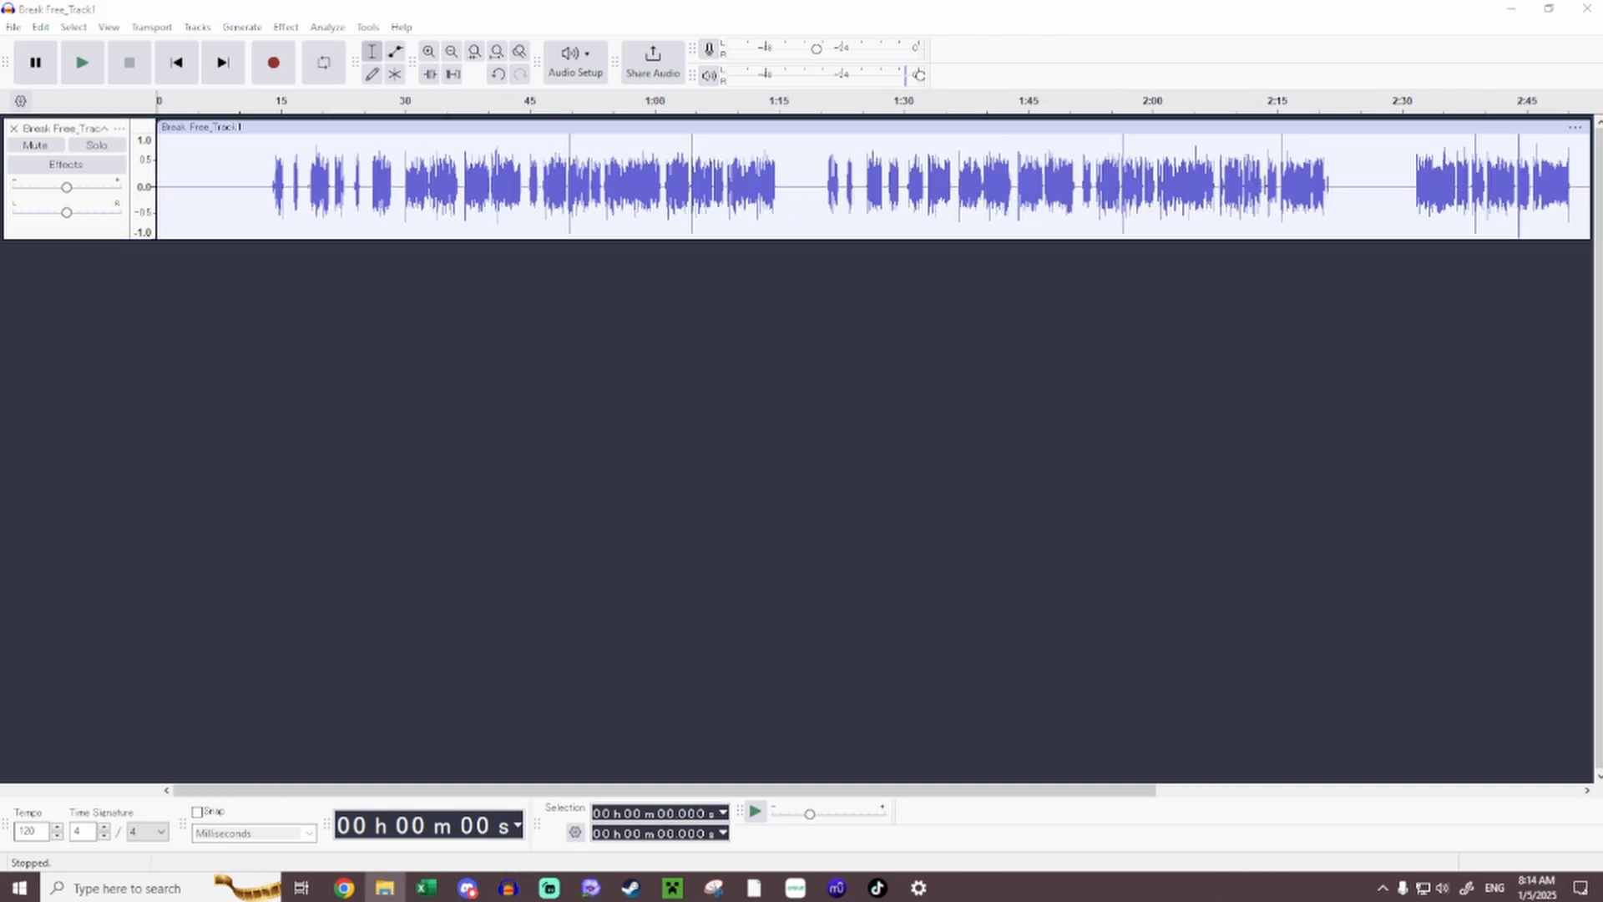
# Examine the 1 Expressions, 2 Art and 3 Mixing Tools folders inside the 26 (Iron) ENG 2025 singer folder in File Explorer.
pyautogui.moveTo(0, 22); pyautogui.dragTo(877, 126)
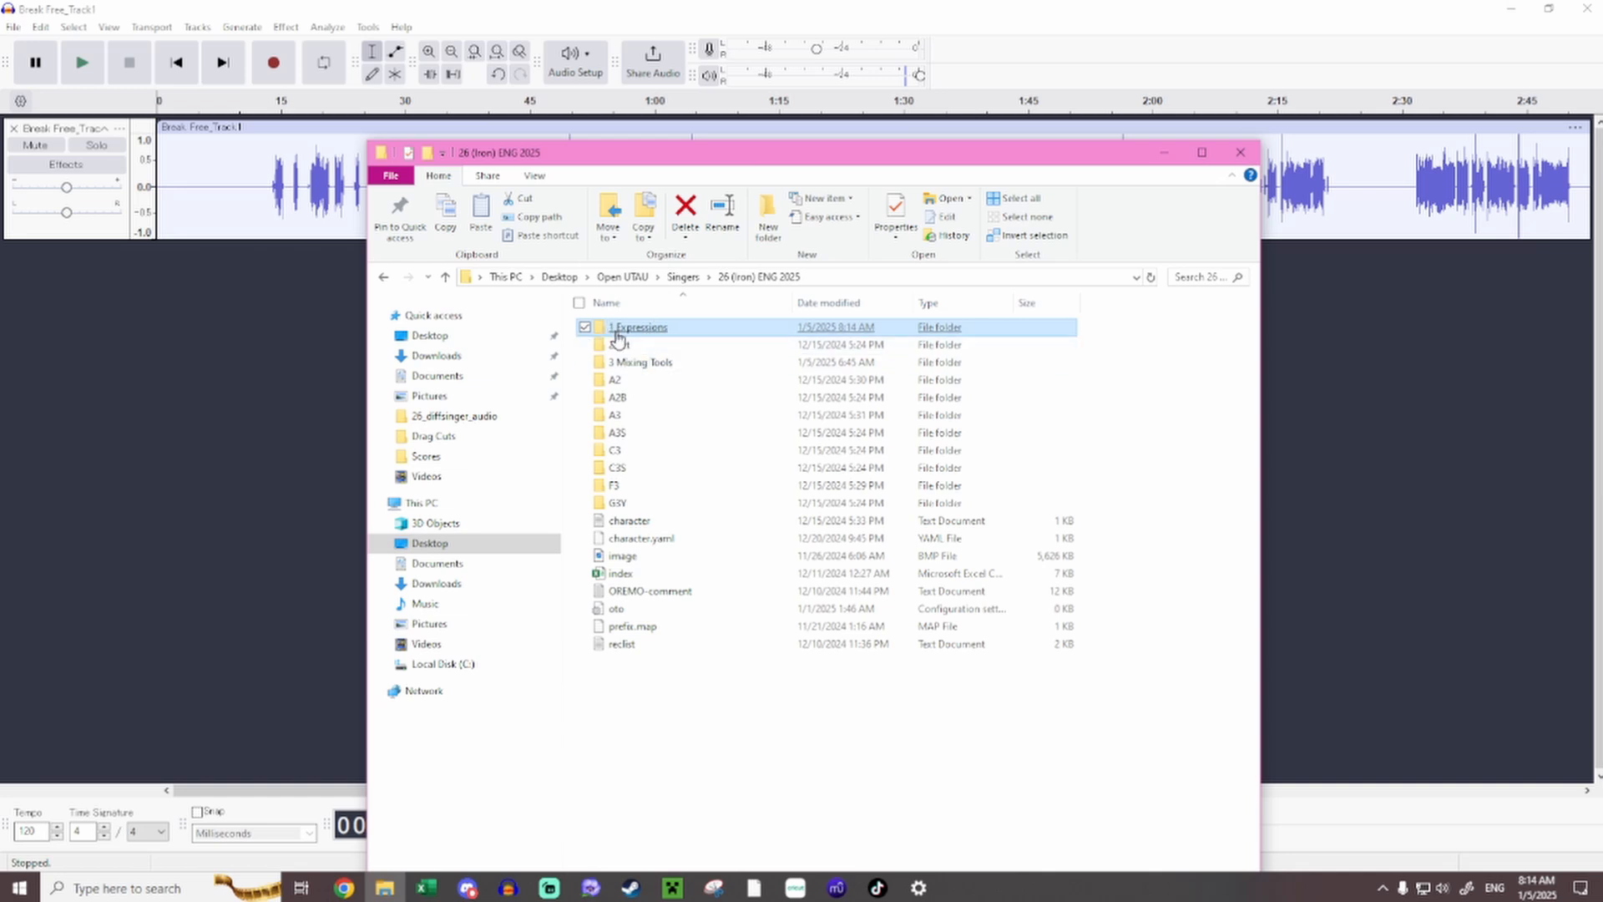
pyautogui.doubleClick(618, 328)
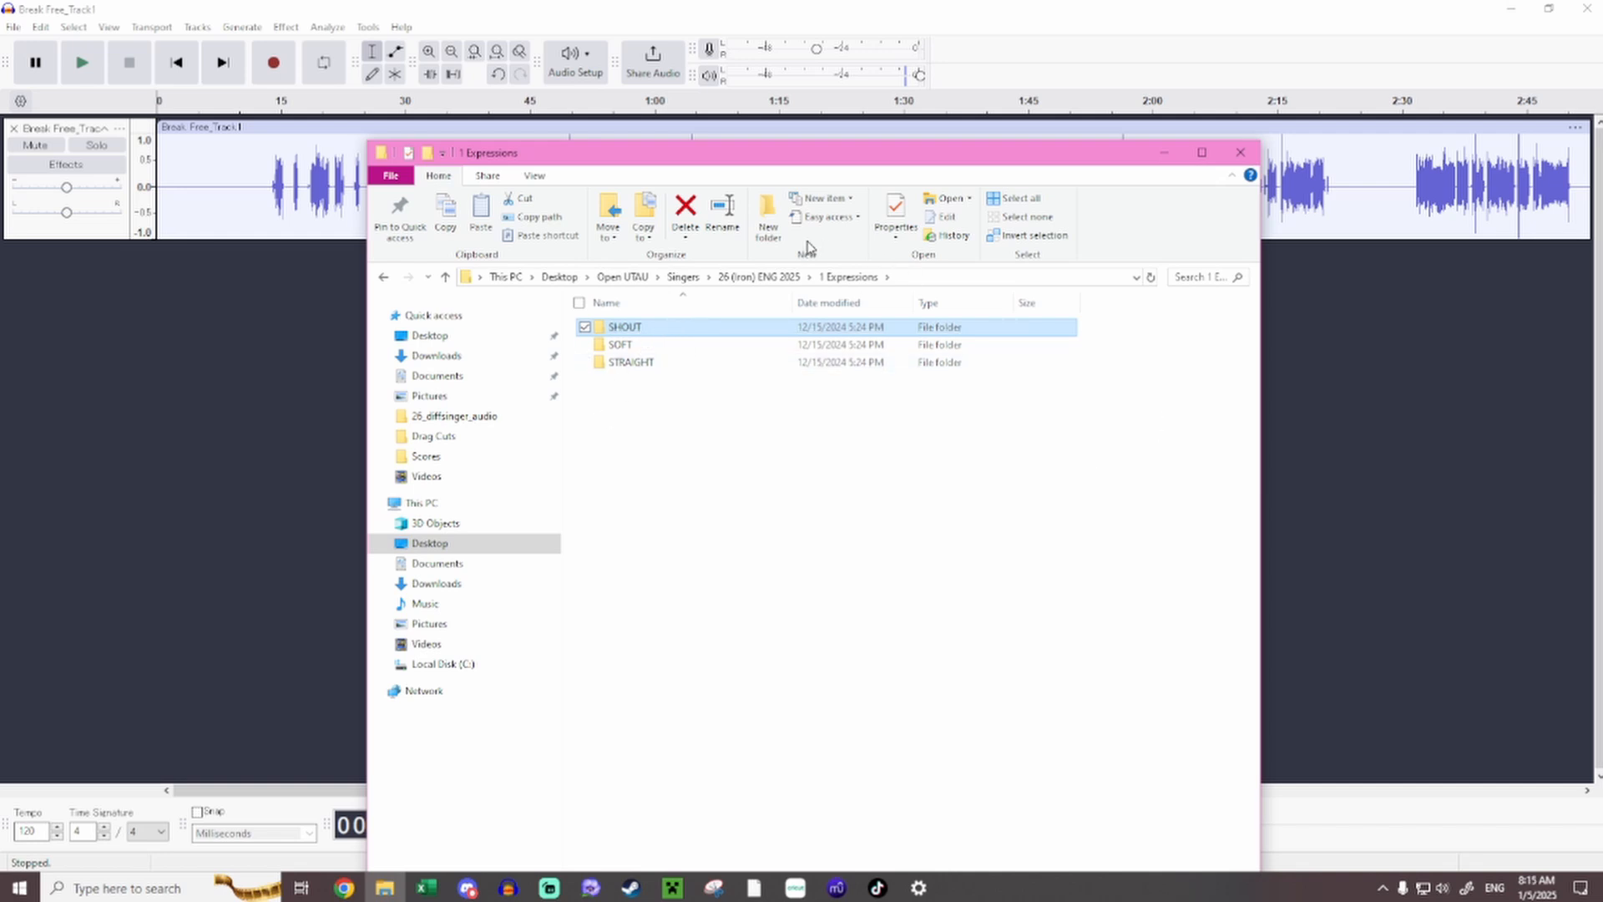
pyautogui.click(759, 276)
pyautogui.doubleClick(651, 344)
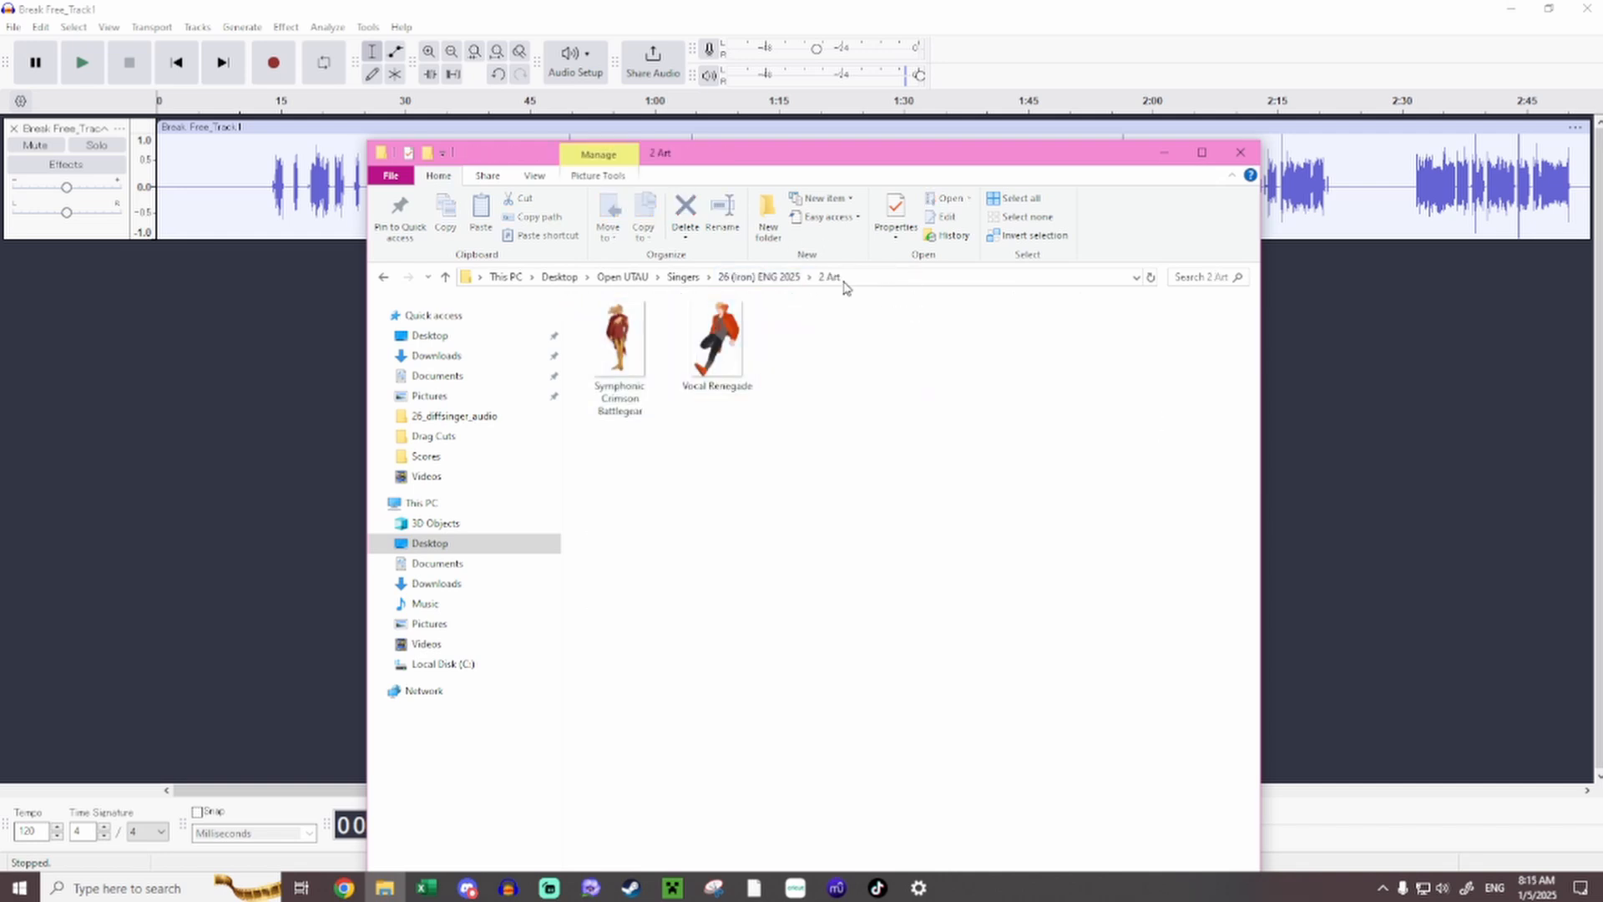
pyautogui.click(759, 276)
pyautogui.doubleClick(658, 365)
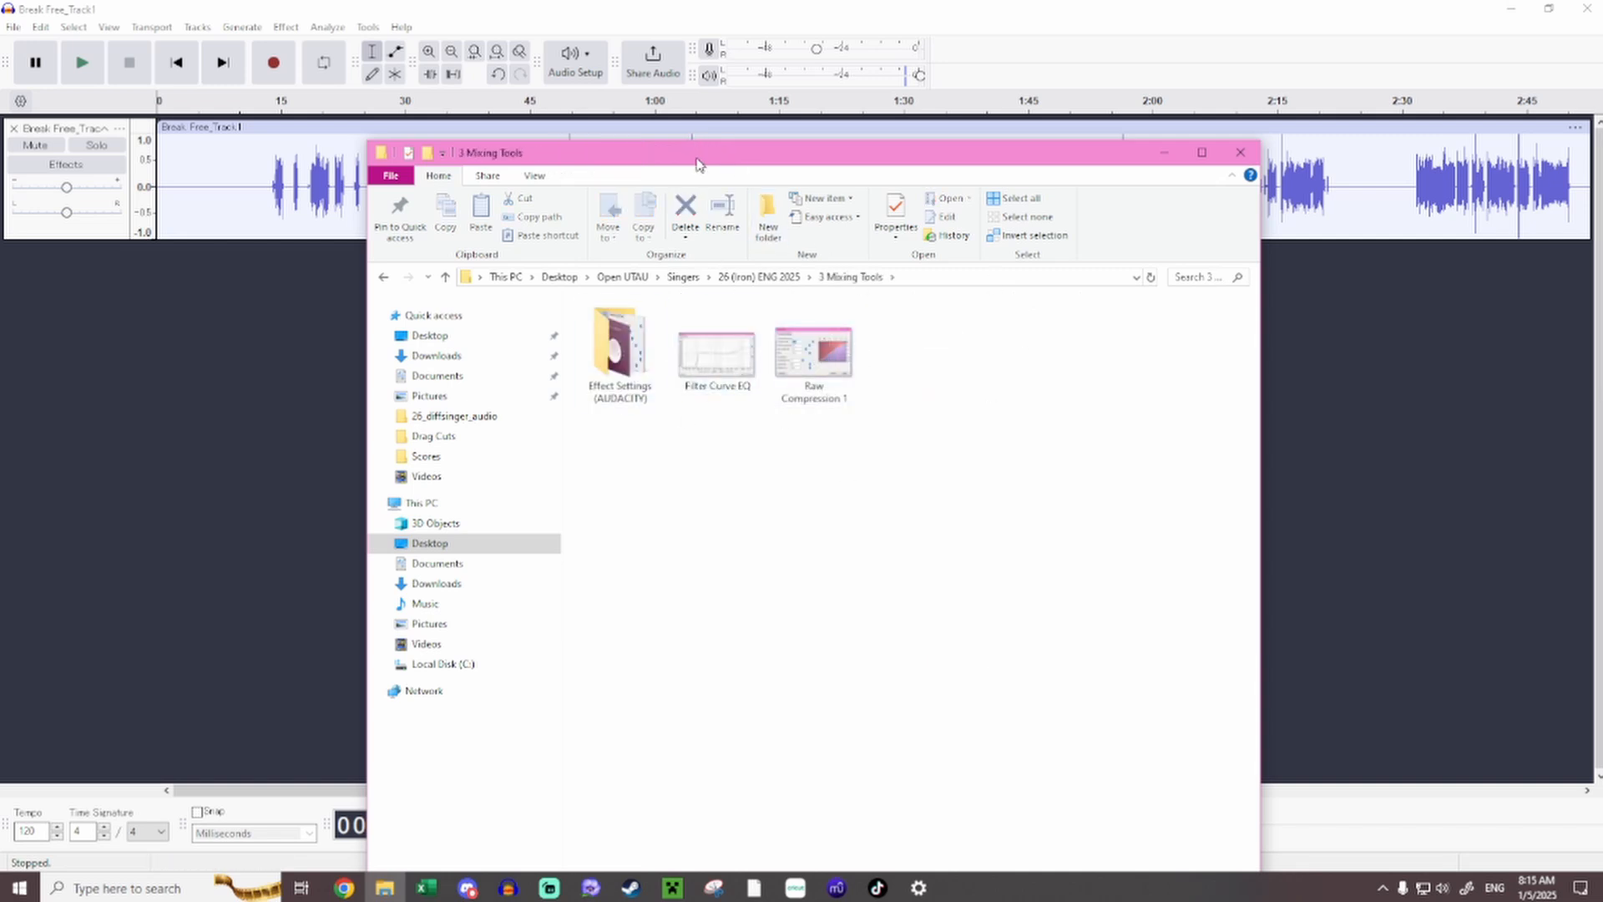
# Return to Audacity and duplicate the entire Break Free_Track1 clip onto a second track.
pyautogui.moveTo(698, 162); pyautogui.dragTo(919, 363)
pyautogui.click(195, 133)
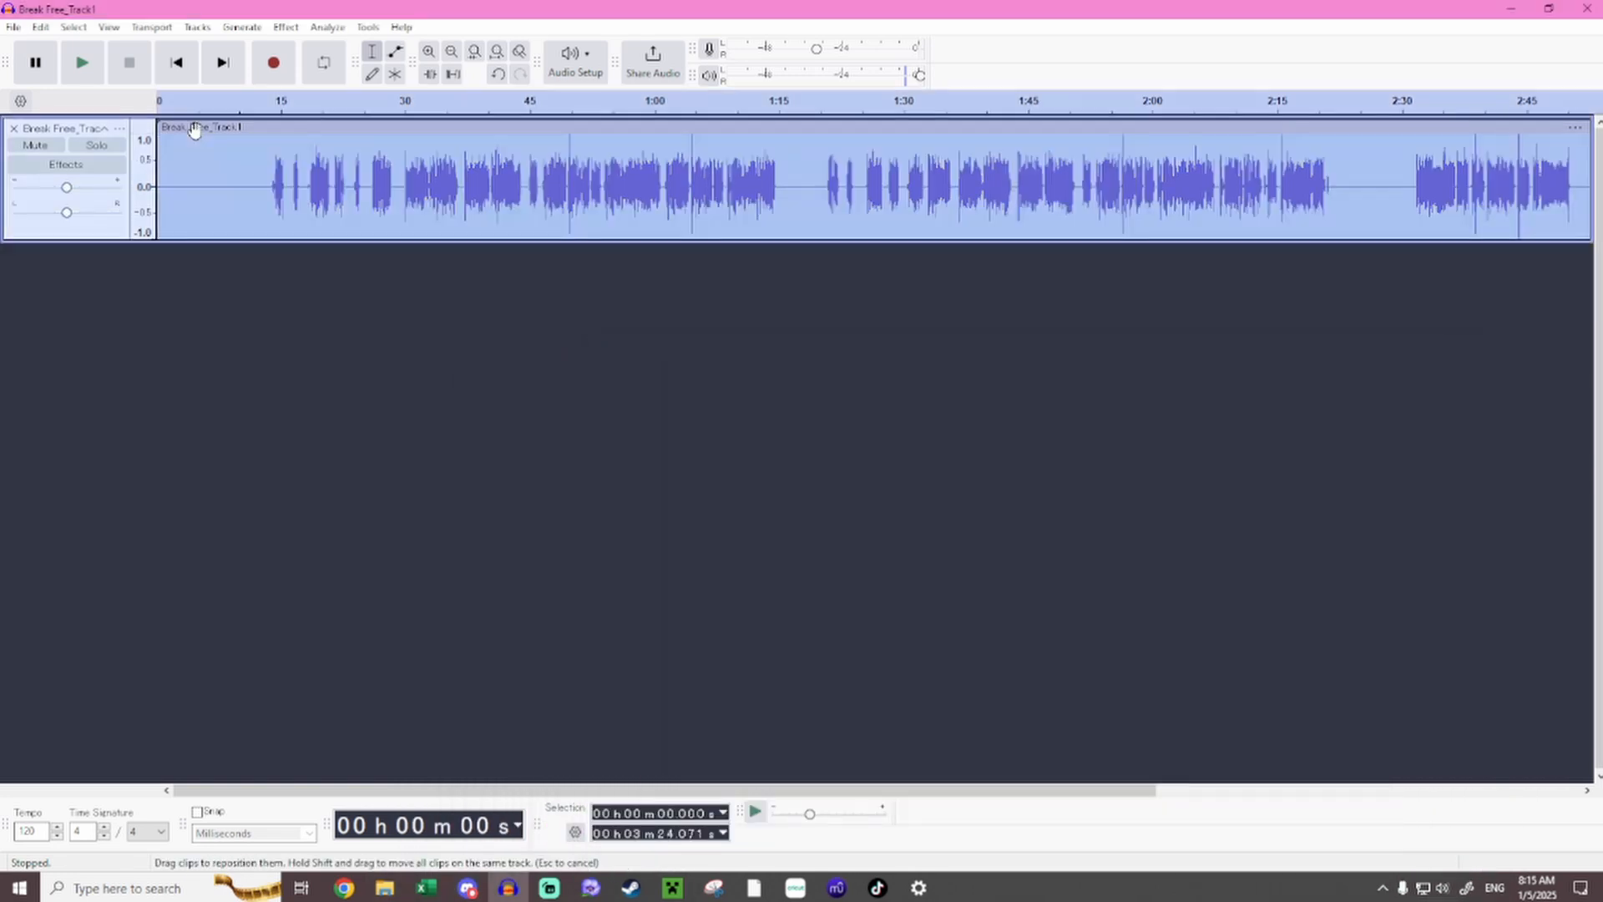
pyautogui.hotkey('ctrl', 'd')
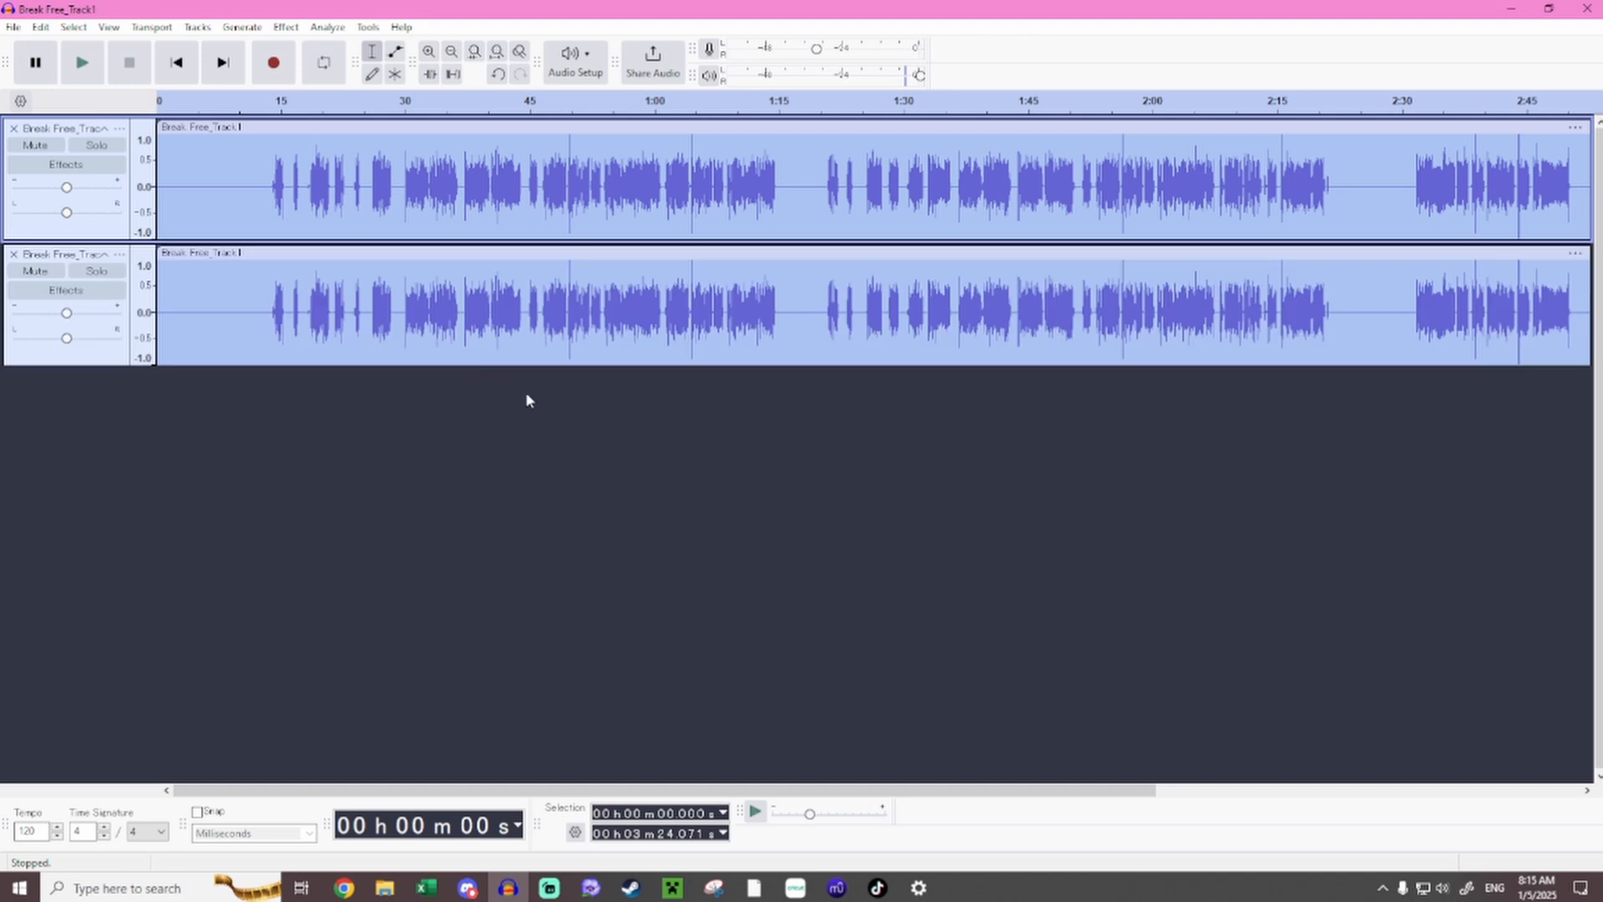
# Combine the two Break Free_Track1 tracks into one stereo track.
pyautogui.click(121, 129)
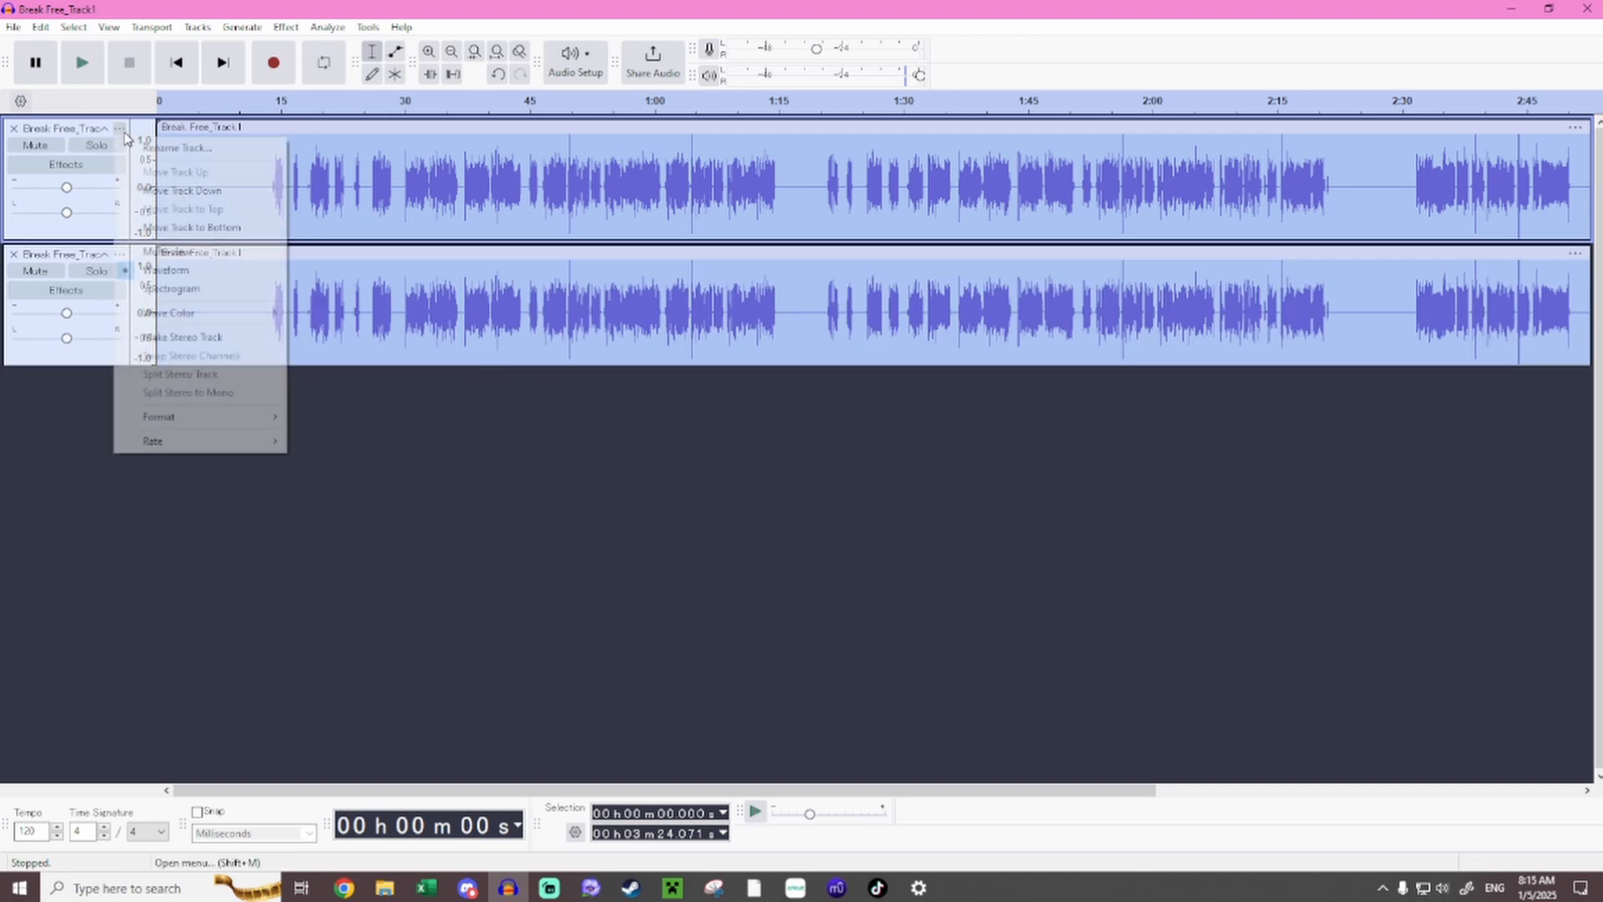
pyautogui.click(208, 338)
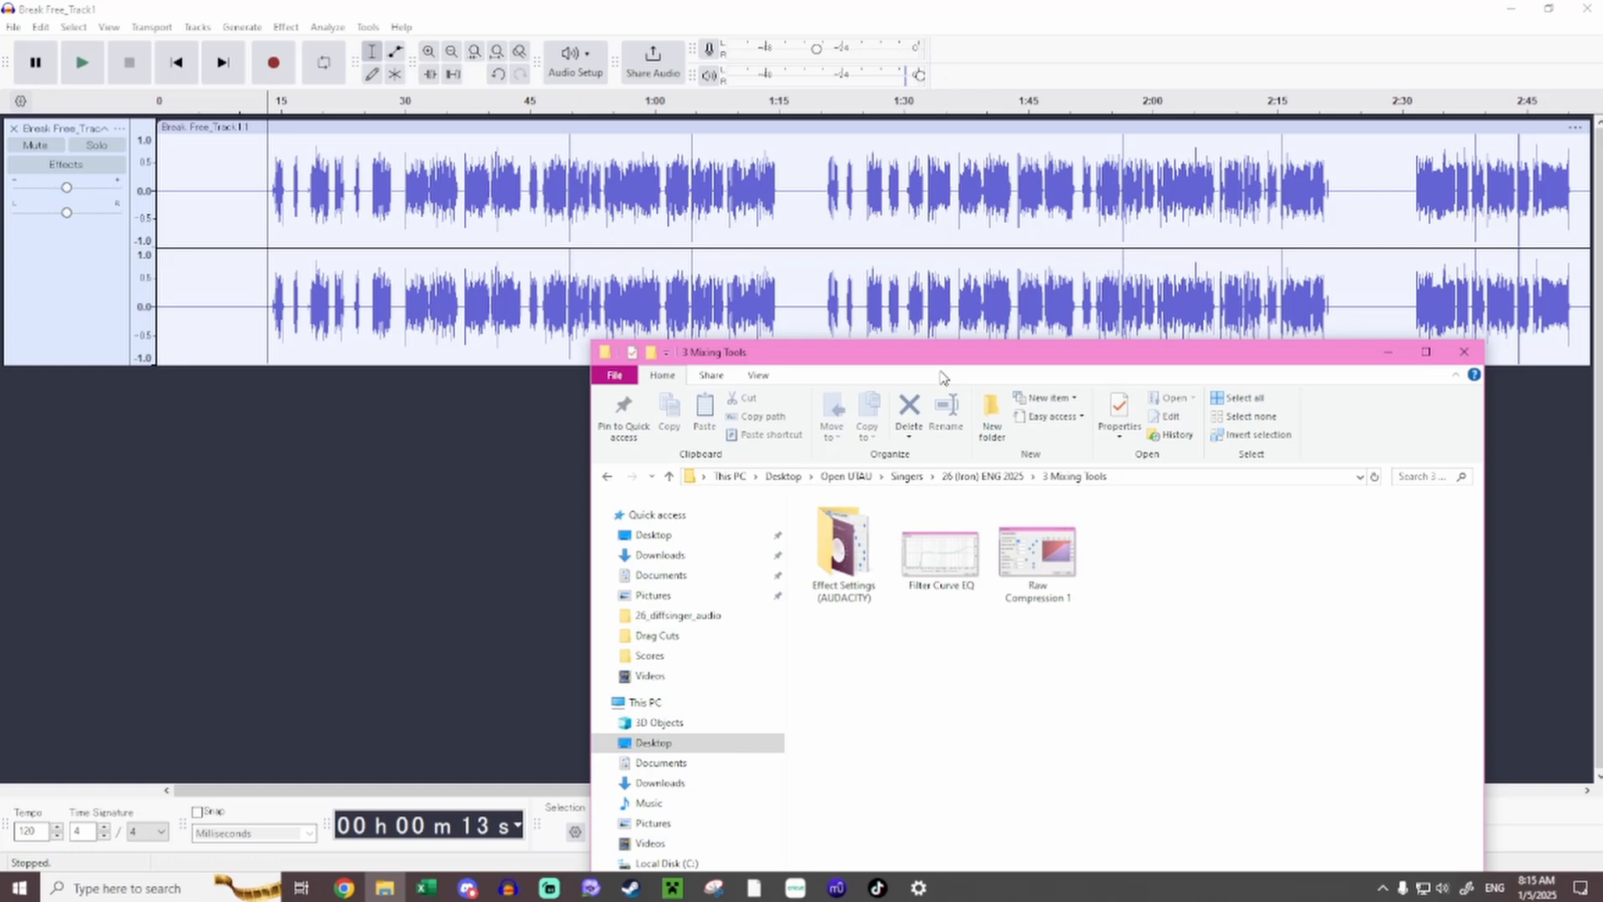
# Examine the Filter Curve EQ reference image in the 3 Mixing Tools folder, close it, and return to Audacity.
pyautogui.moveTo(940, 359); pyautogui.dragTo(955, 246)
pyautogui.doubleClick(973, 451)
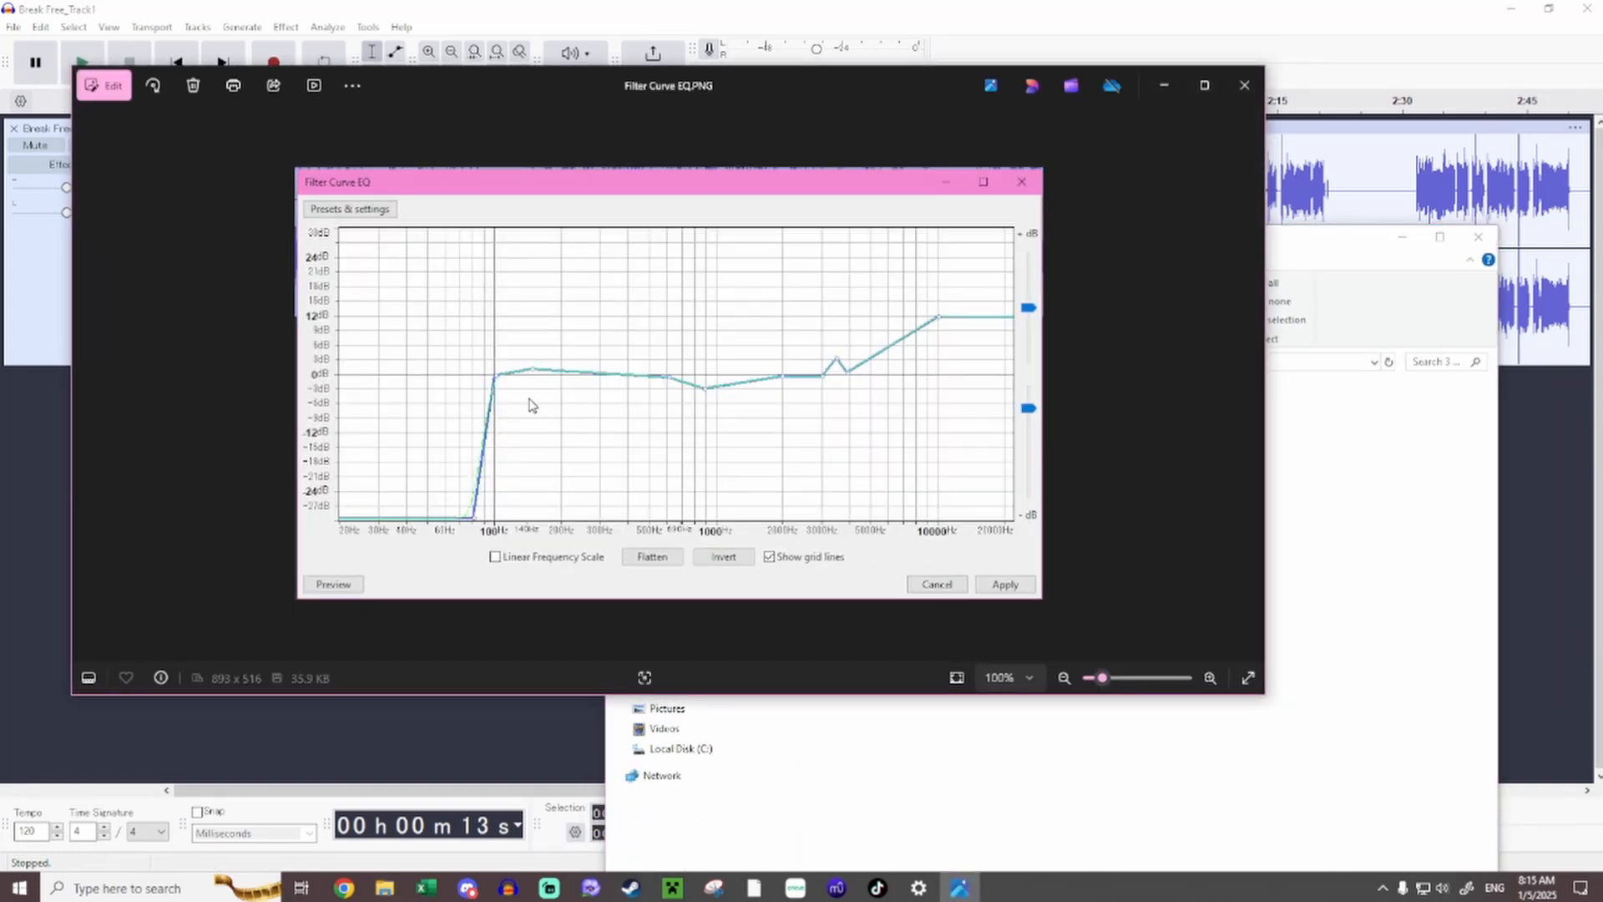
pyautogui.scroll(1, 547, 407)
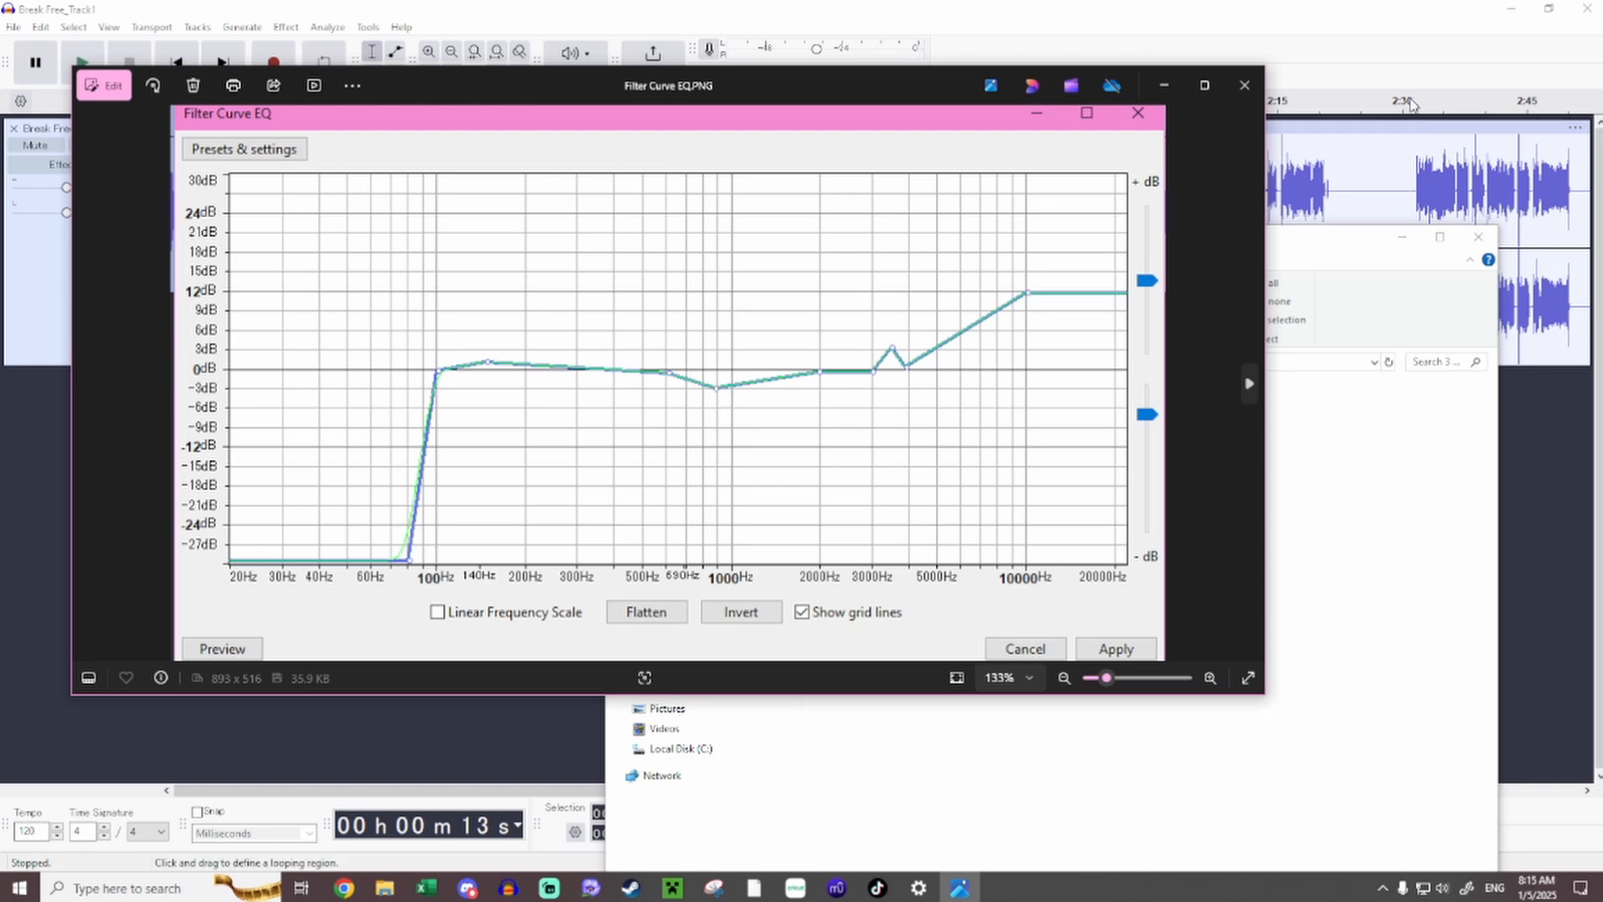
pyautogui.click(1244, 85)
pyautogui.click(1035, 7)
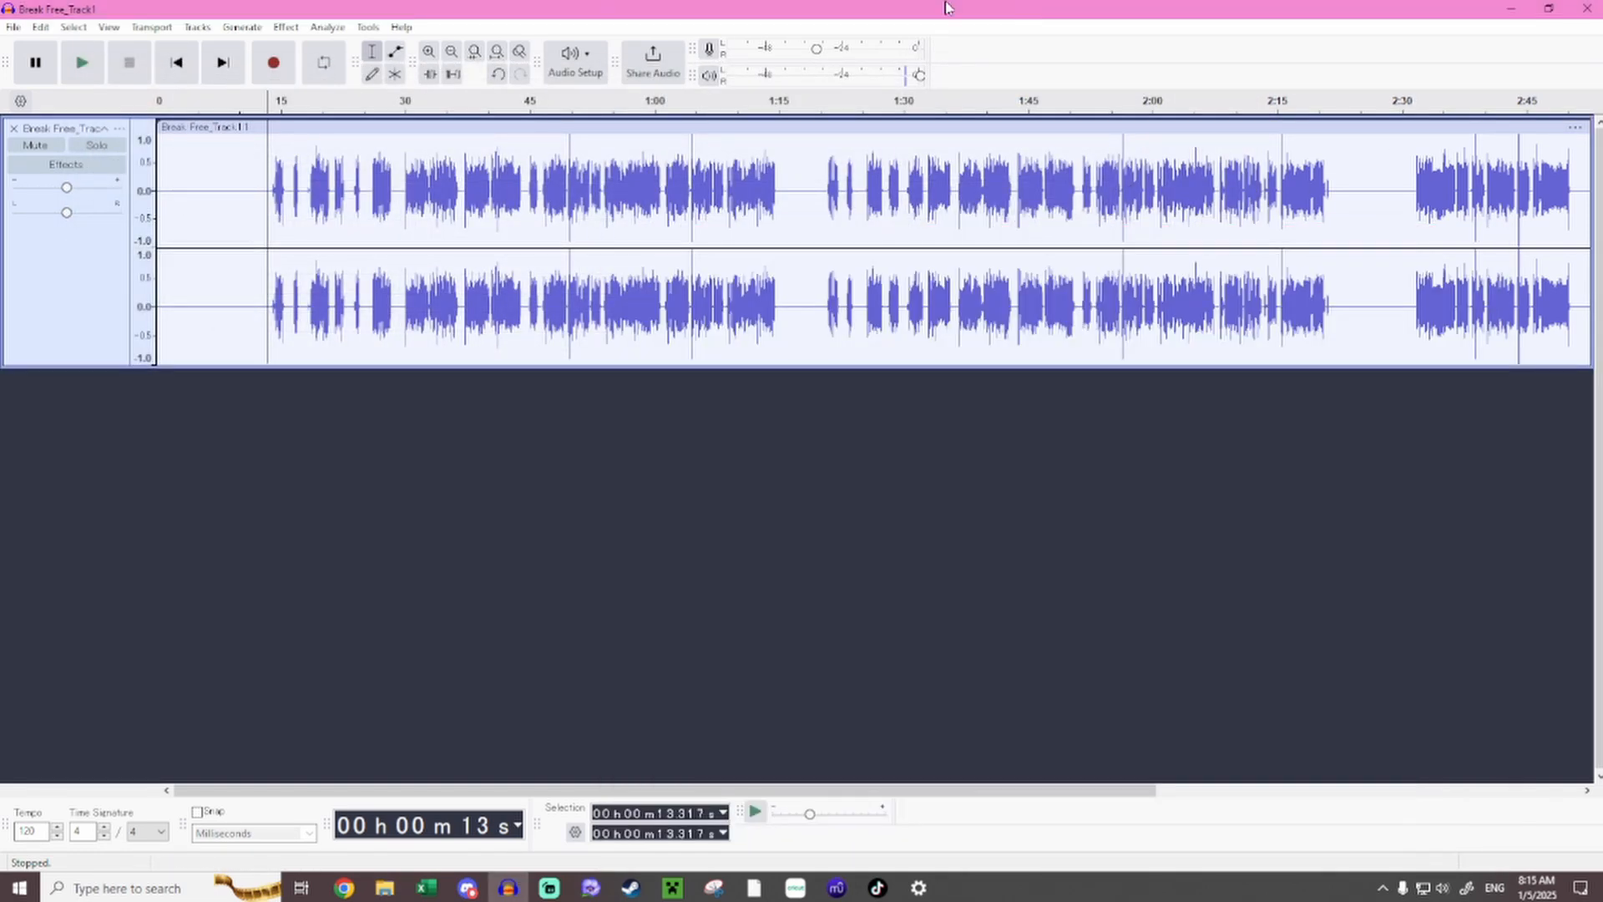
# Select the entire Break Free stereo track and apply Filter Curve EQ with the curve matching the reference image.
pyautogui.click(286, 27)
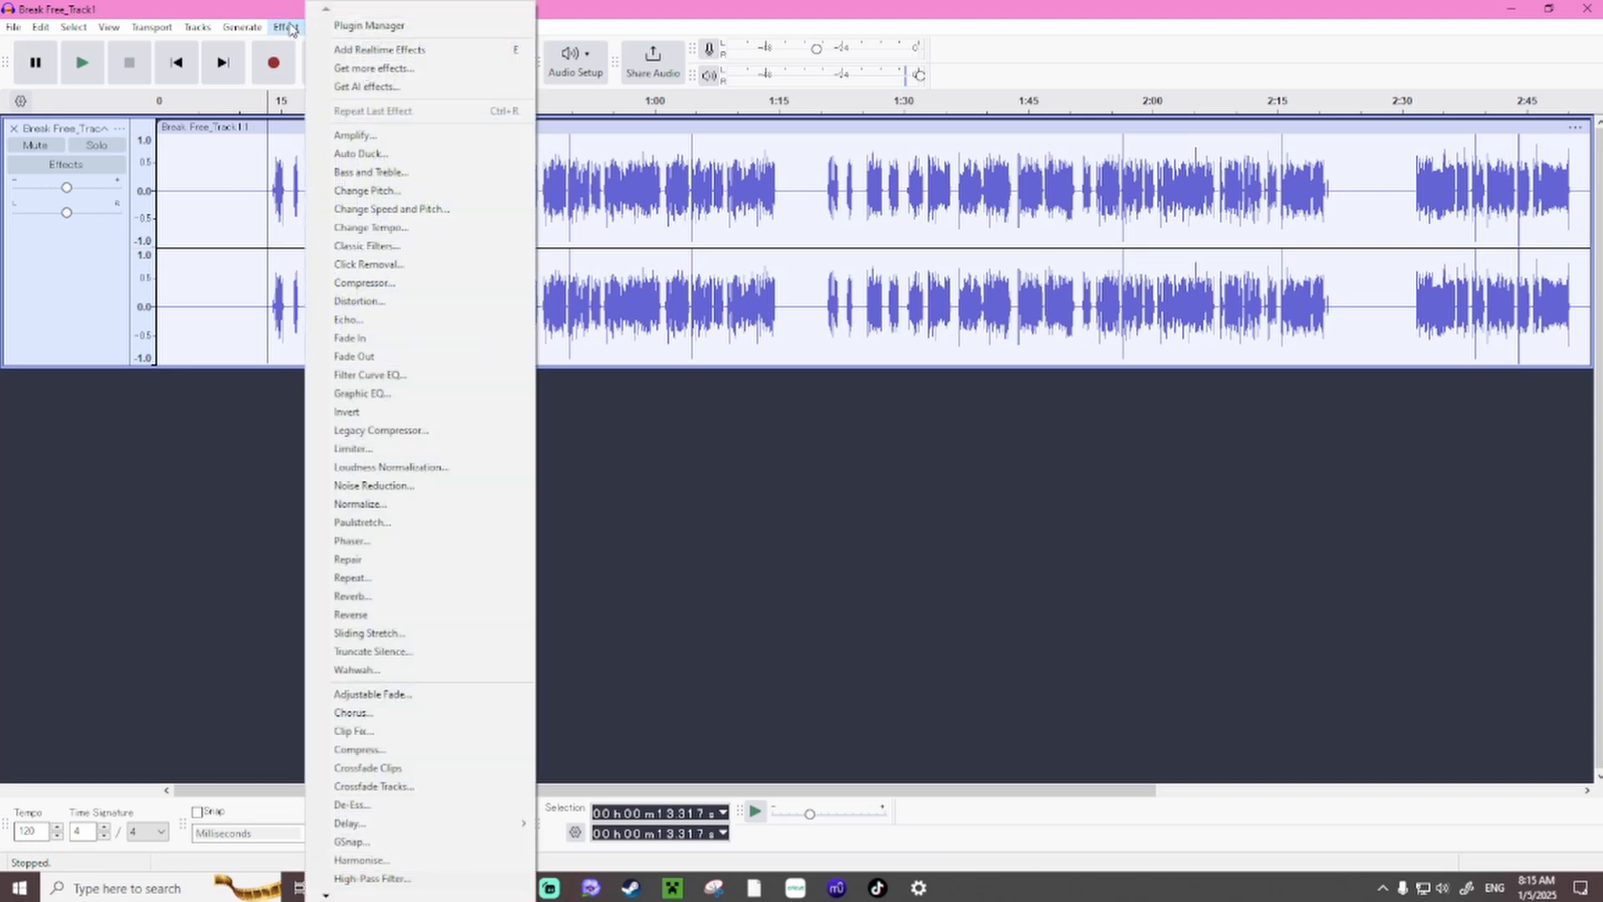
pyautogui.click(404, 375)
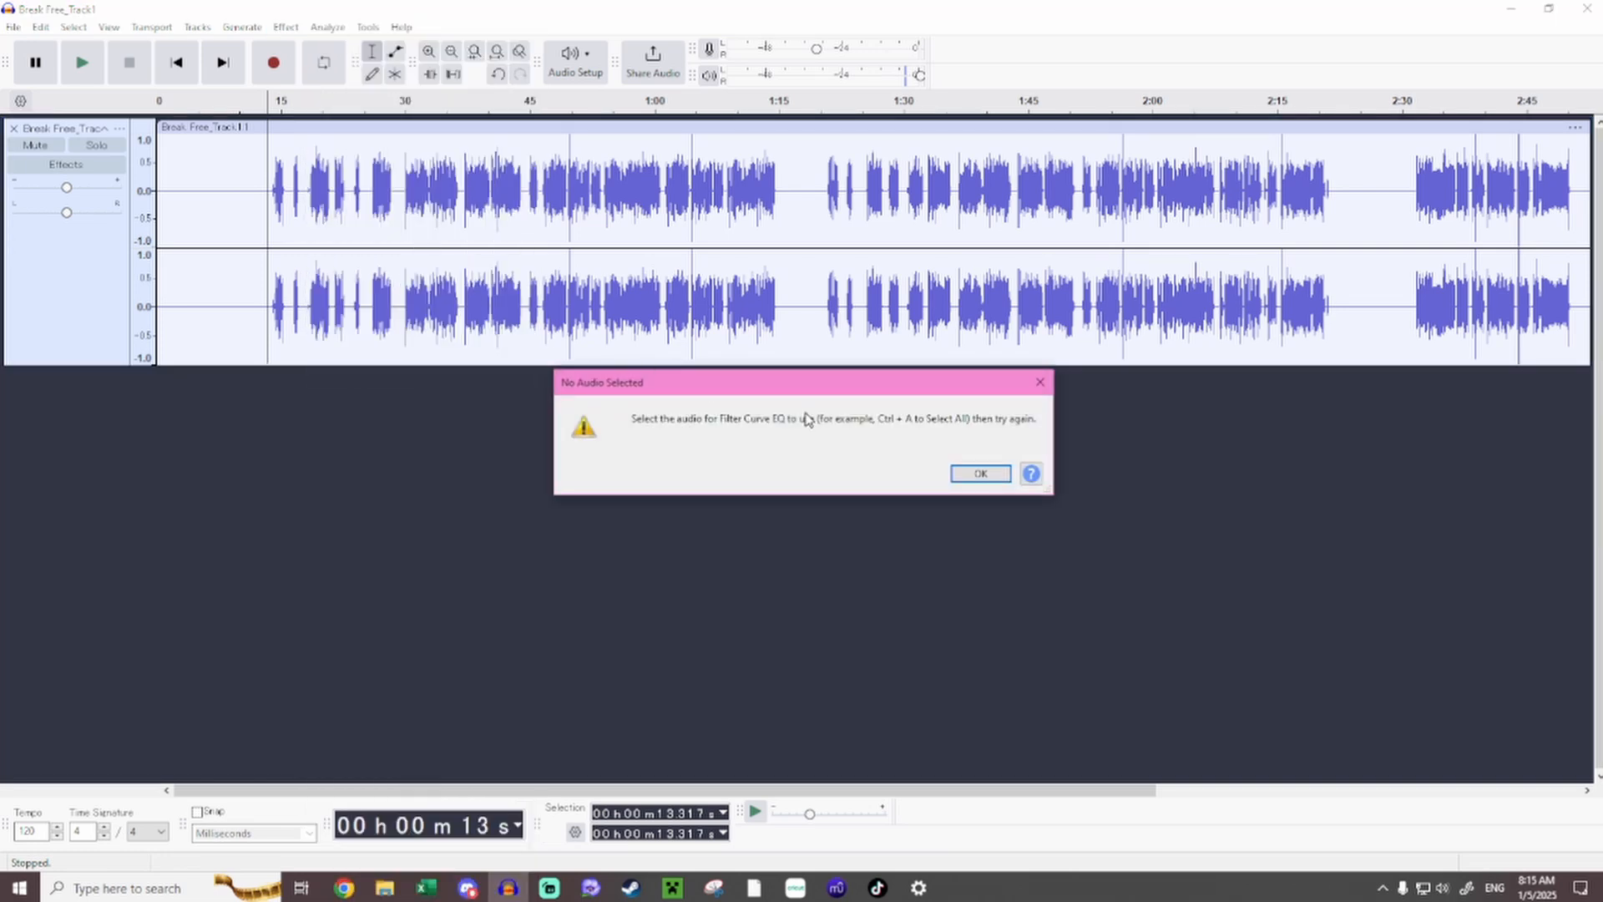
pyautogui.click(979, 474)
pyautogui.hotkey('ctrl', 'a')
pyautogui.click(286, 26)
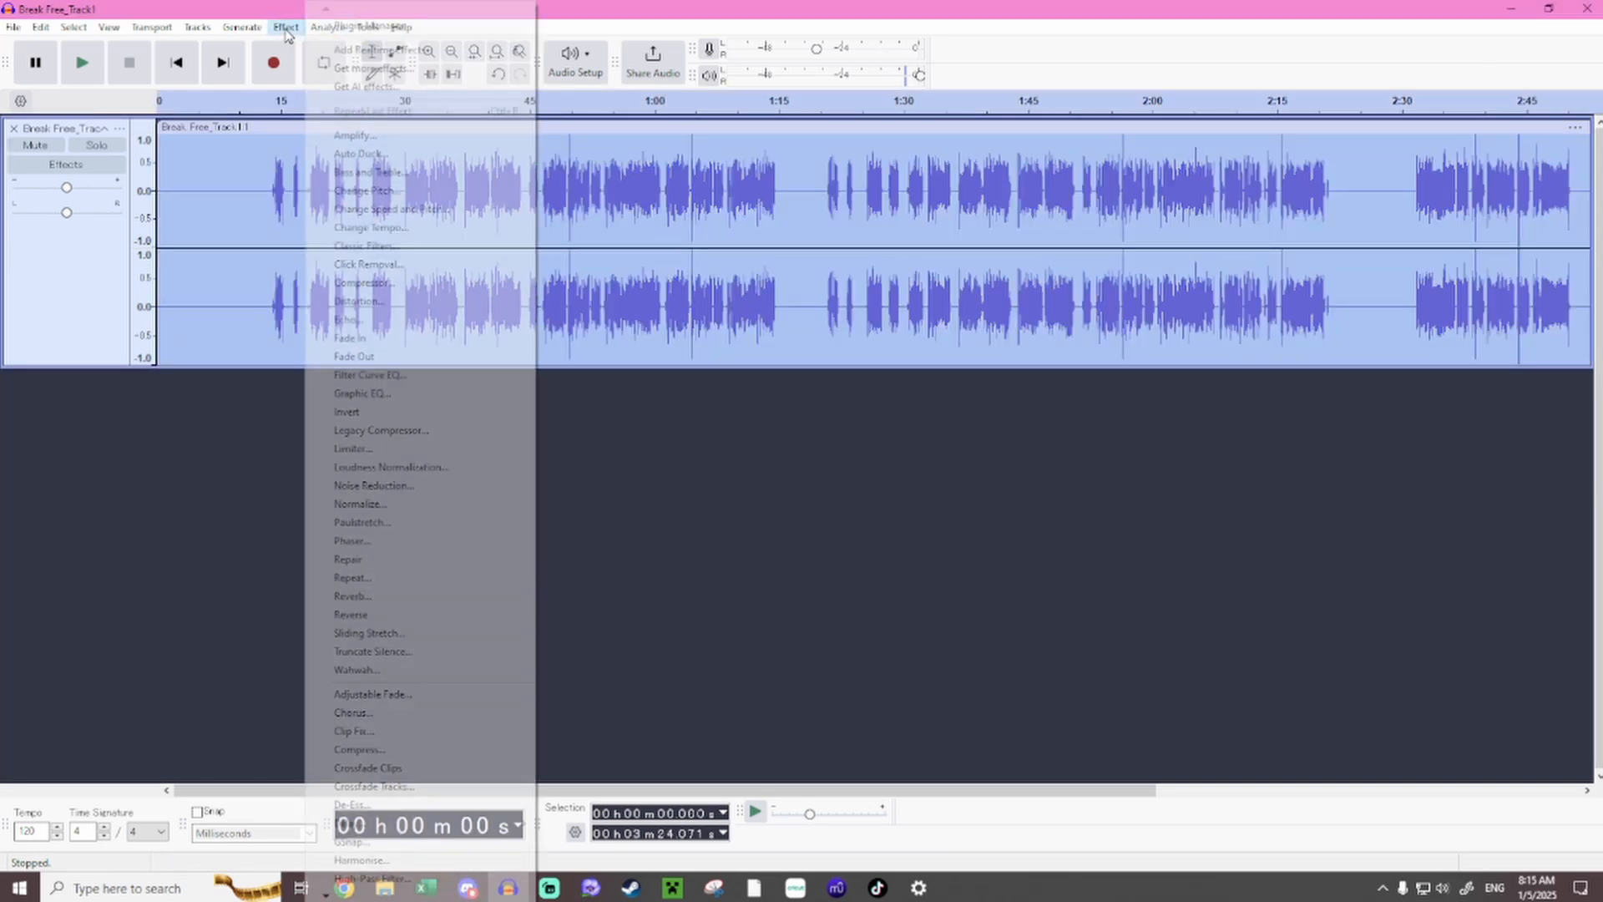
pyautogui.click(404, 375)
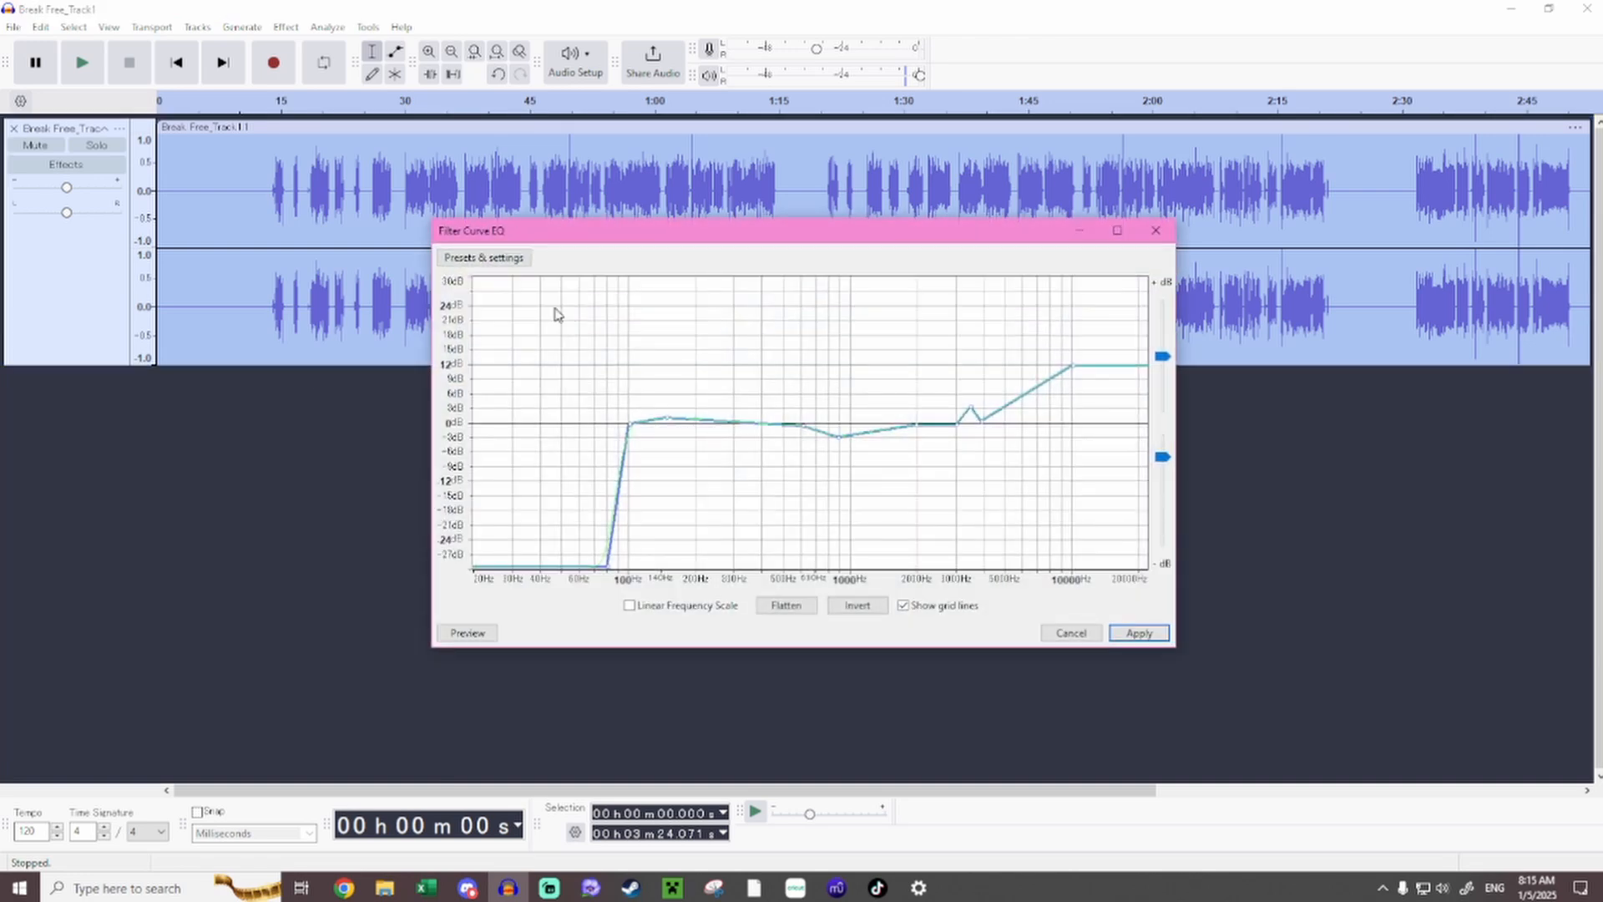
pyautogui.click(1140, 632)
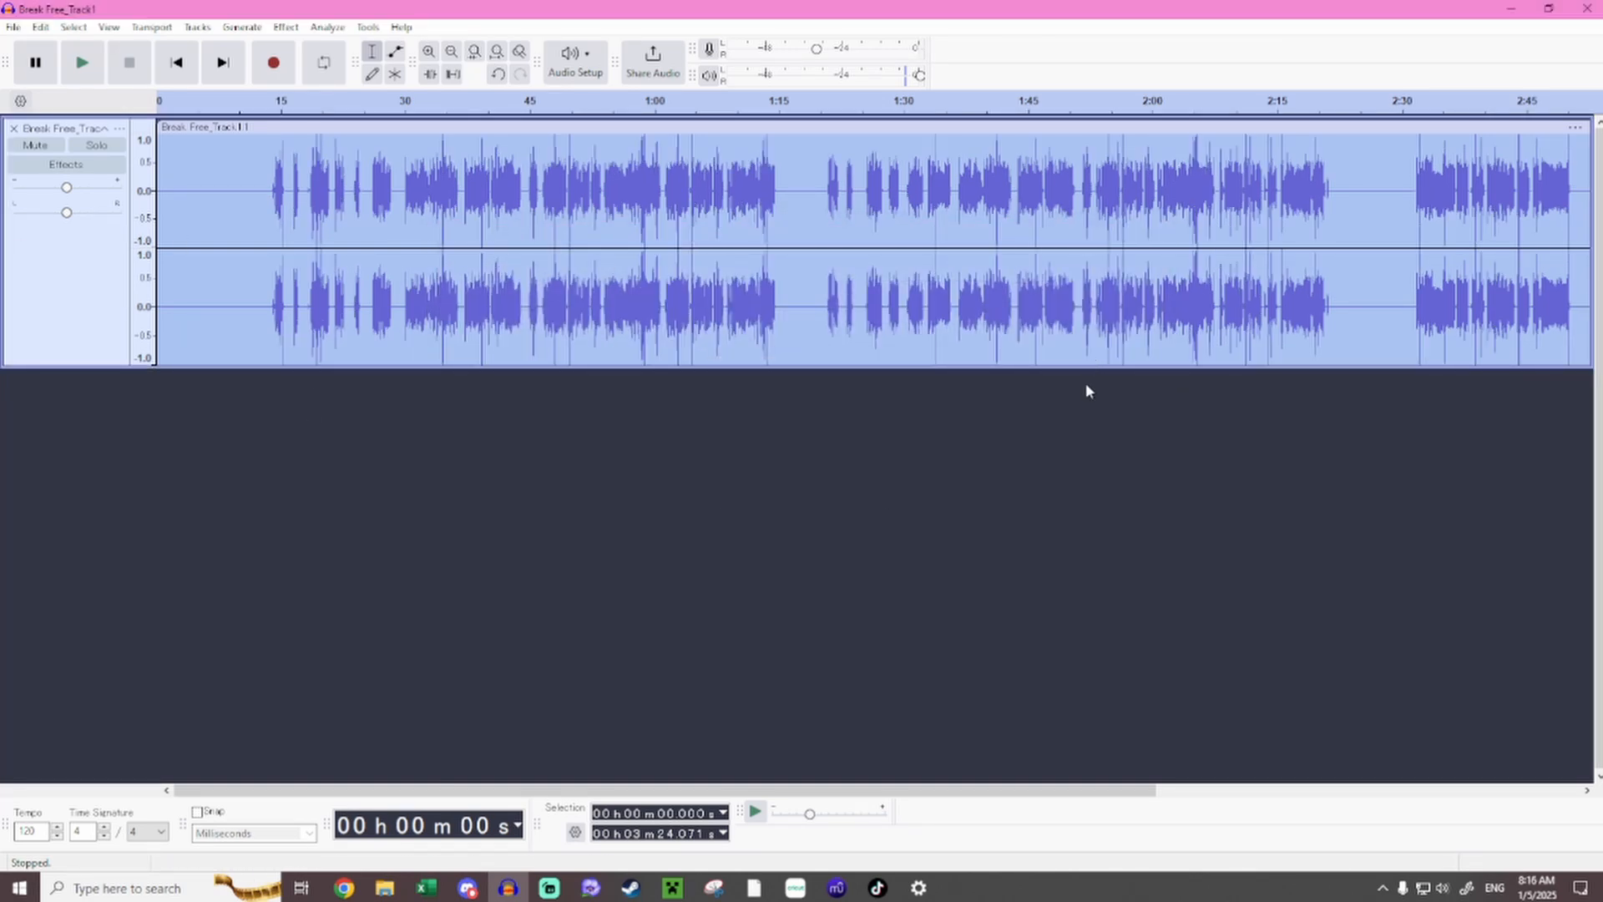
# Open the Raw Compression 1 reference image from the 3 Mixing Tools folder and examine its Compressor settings.
pyautogui.click(384, 888)
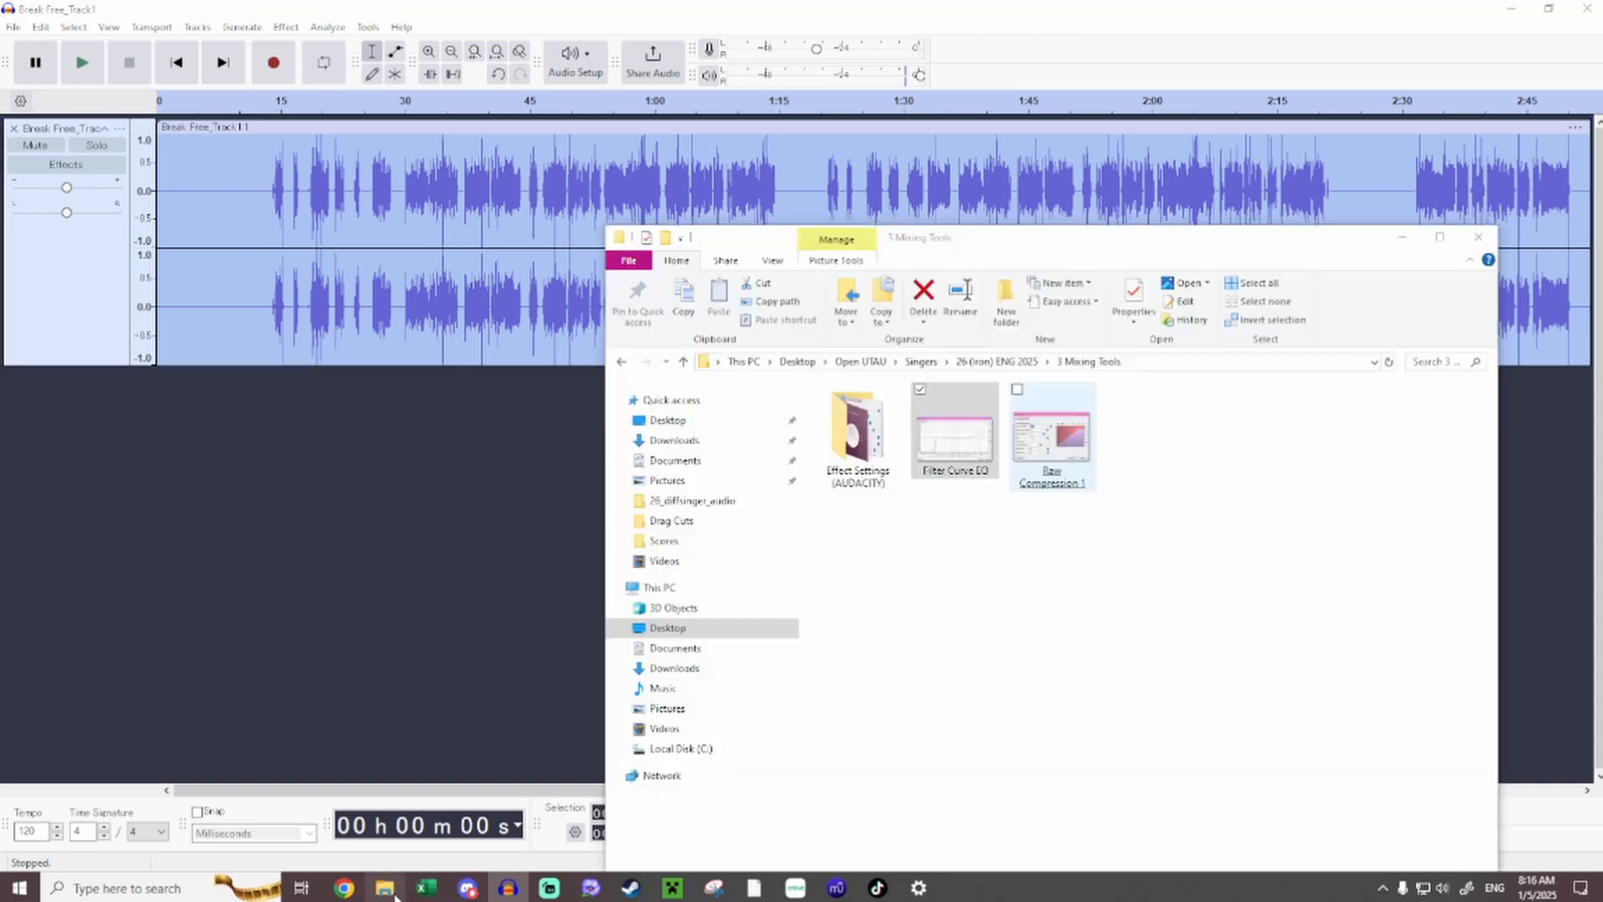
pyautogui.doubleClick(1051, 438)
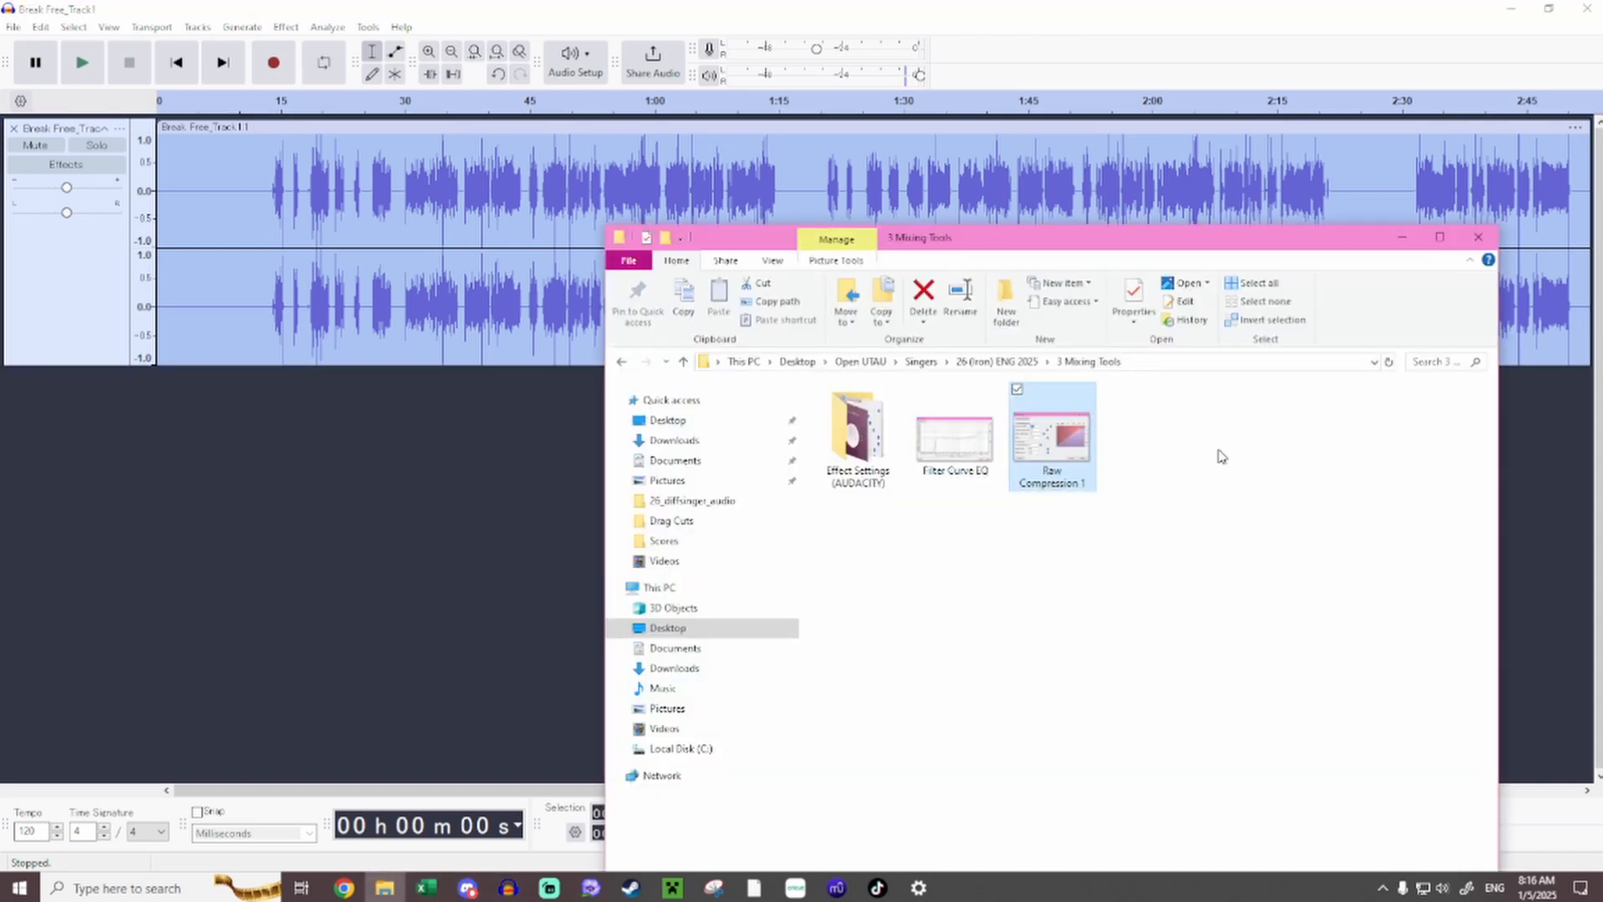
pyautogui.moveTo(935, 249); pyautogui.dragTo(0, 334)
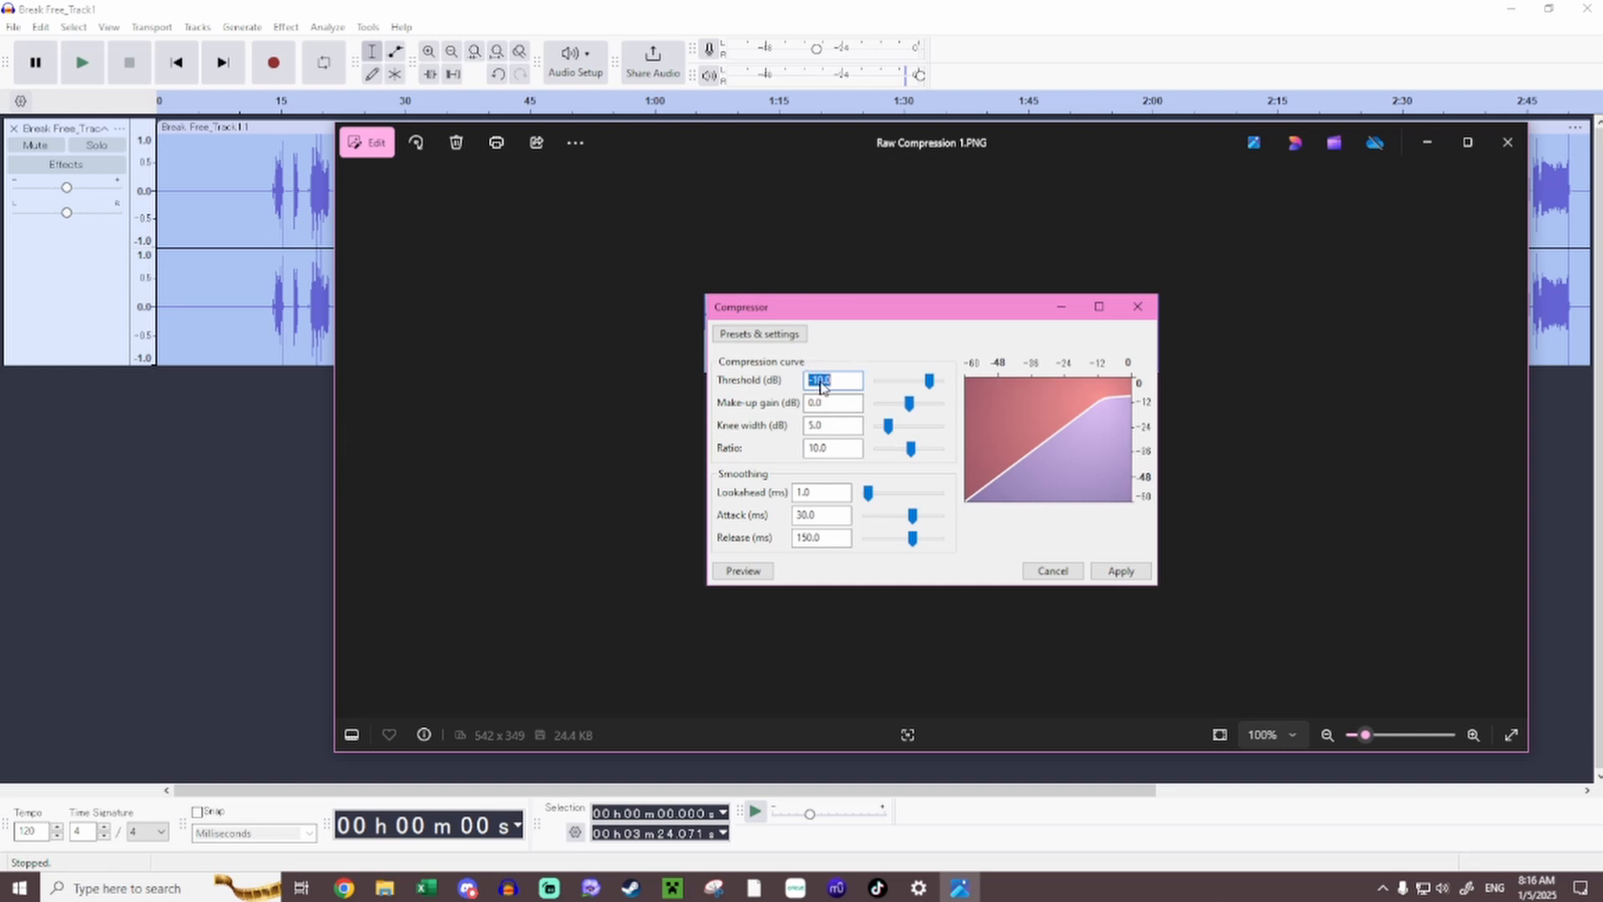
# Apply the Compressor with threshold -10 dB, knee width 5 dB, ratio 10, attack 30 ms and release 150 ms, and close the reference image.
pyautogui.click(287, 27)
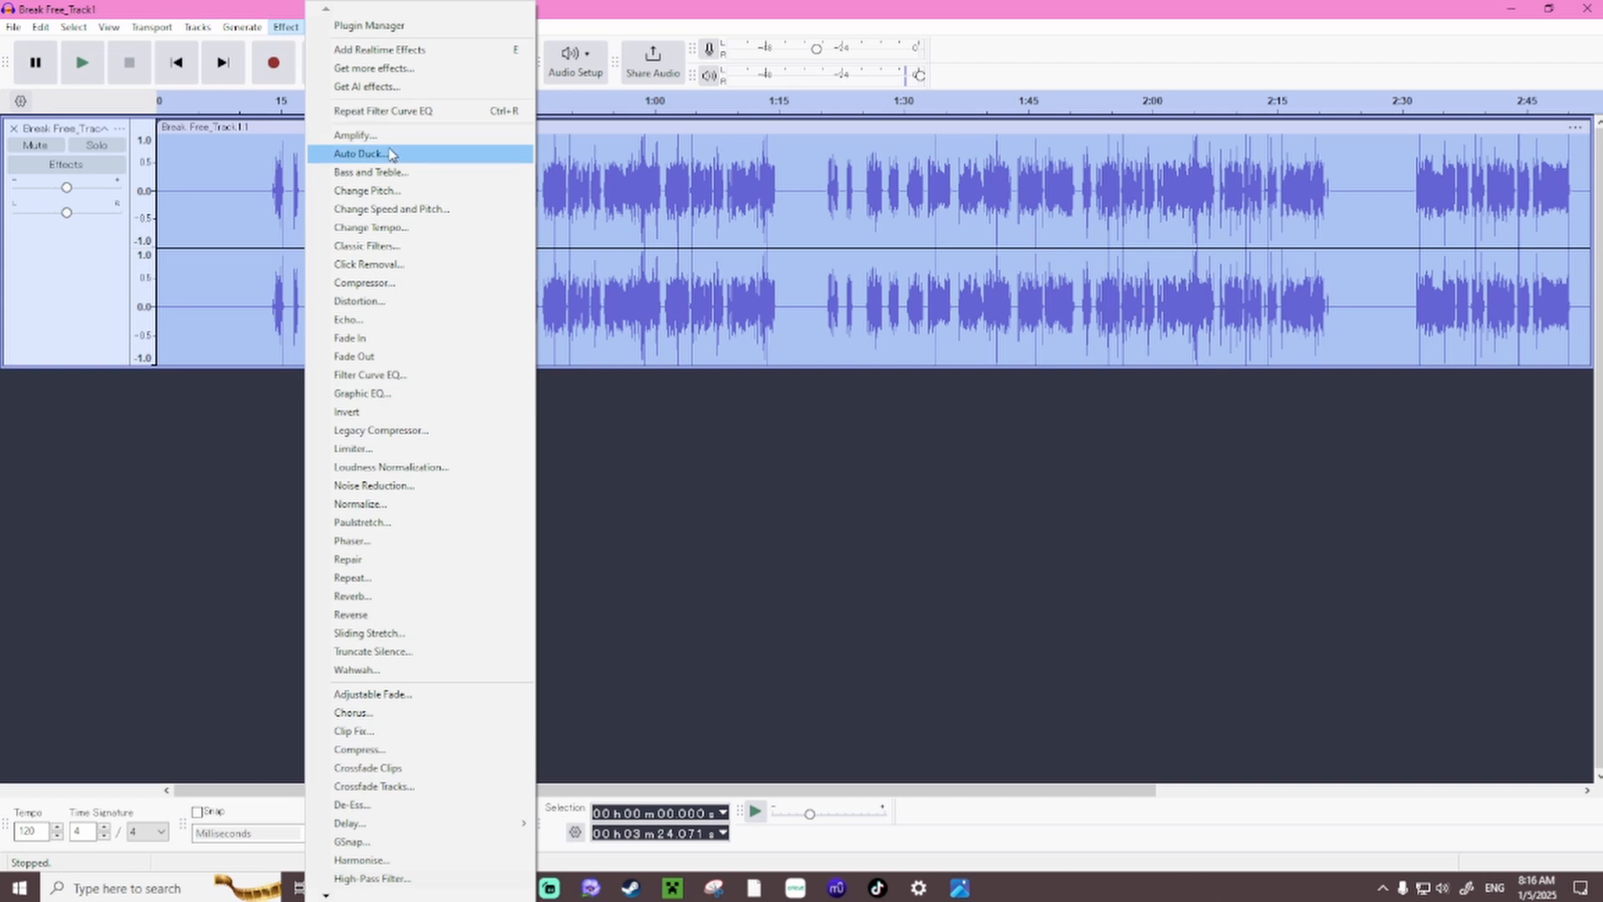
pyautogui.click(384, 283)
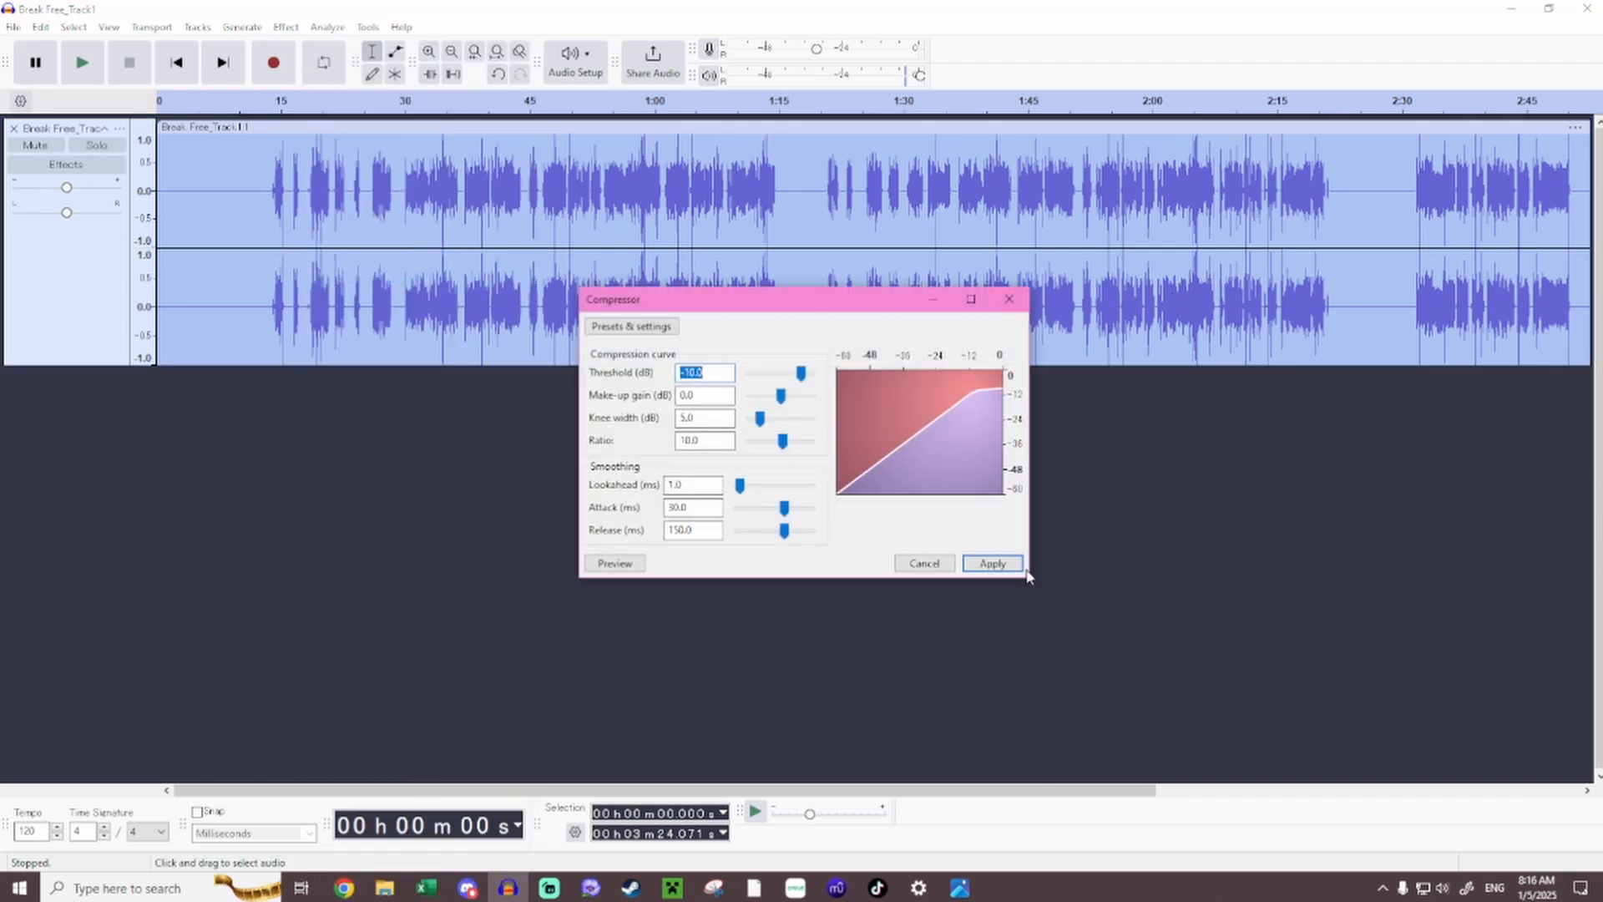
pyautogui.click(993, 563)
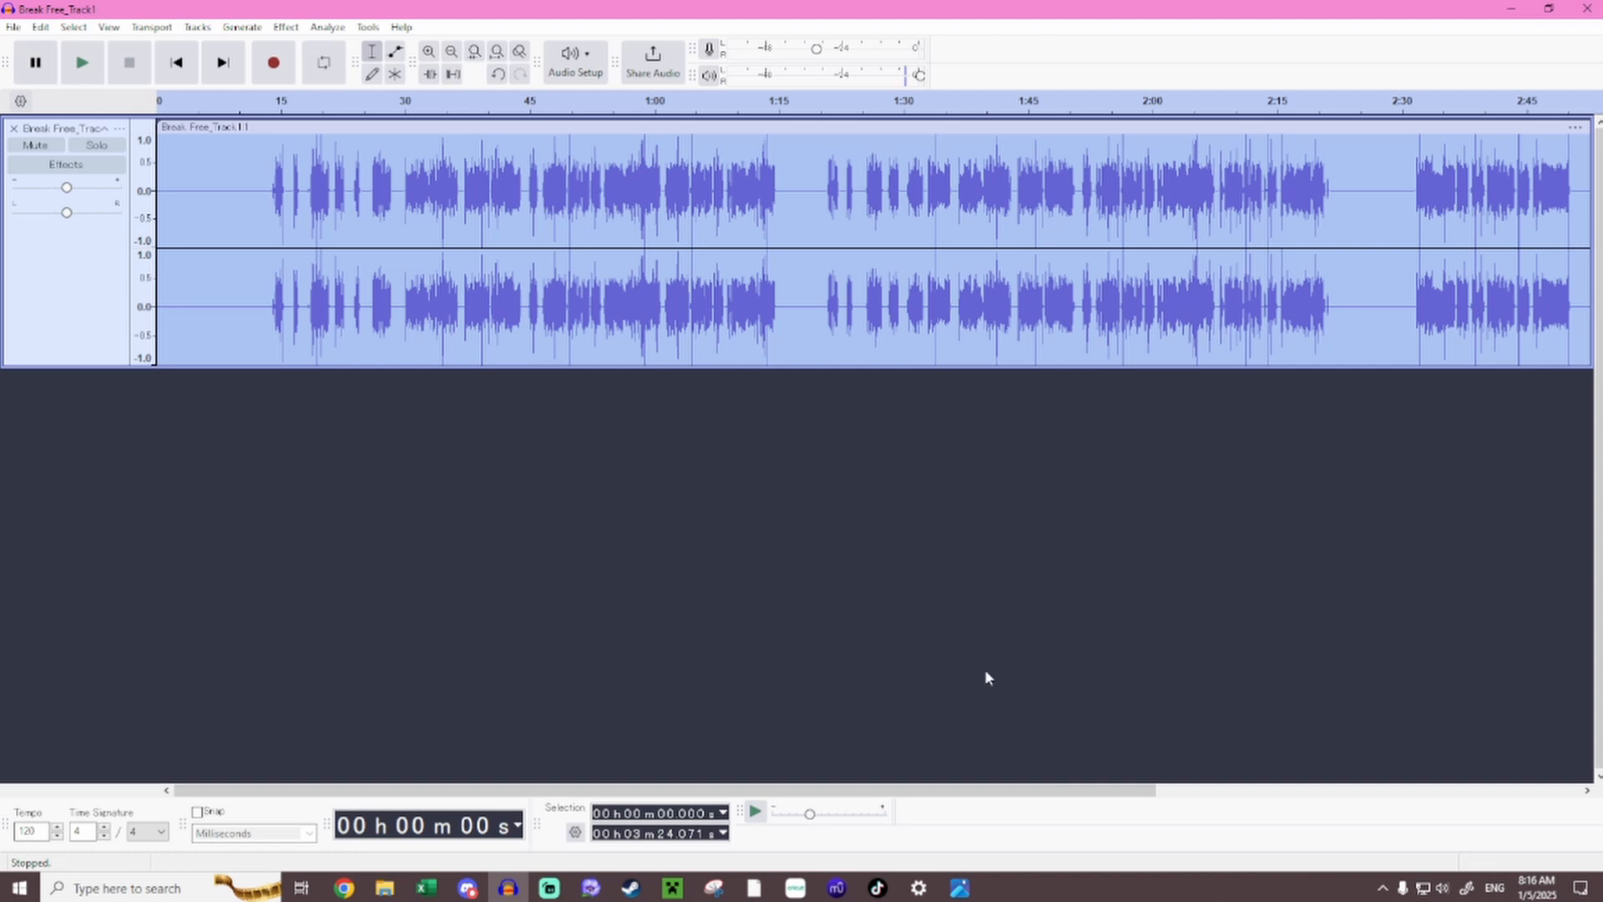
pyautogui.click(960, 887)
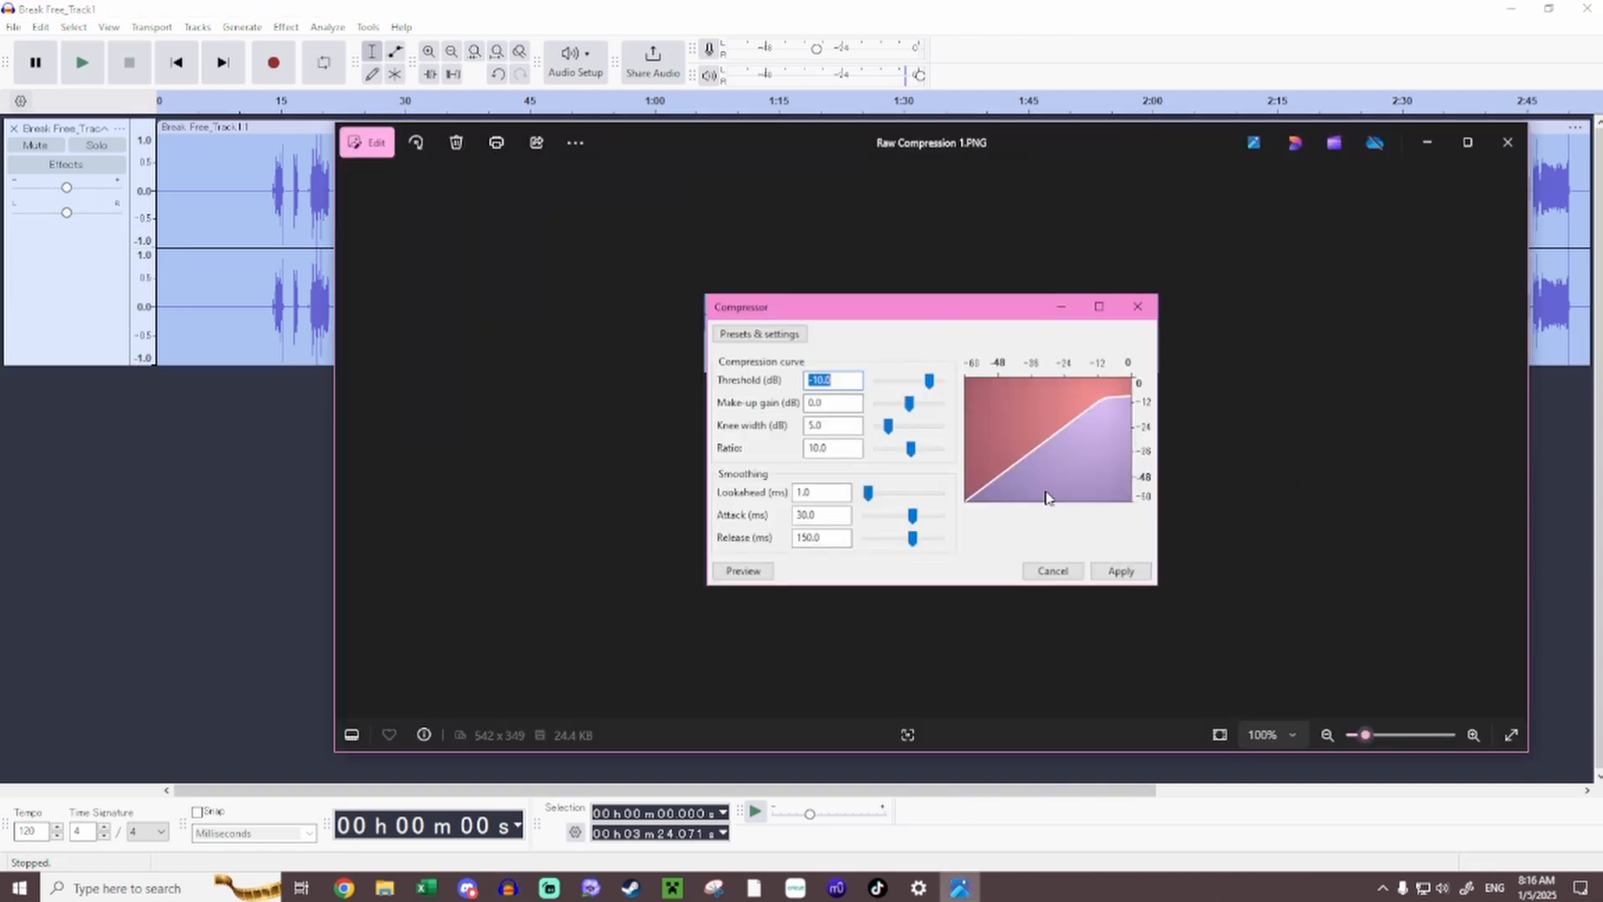
pyautogui.click(1507, 143)
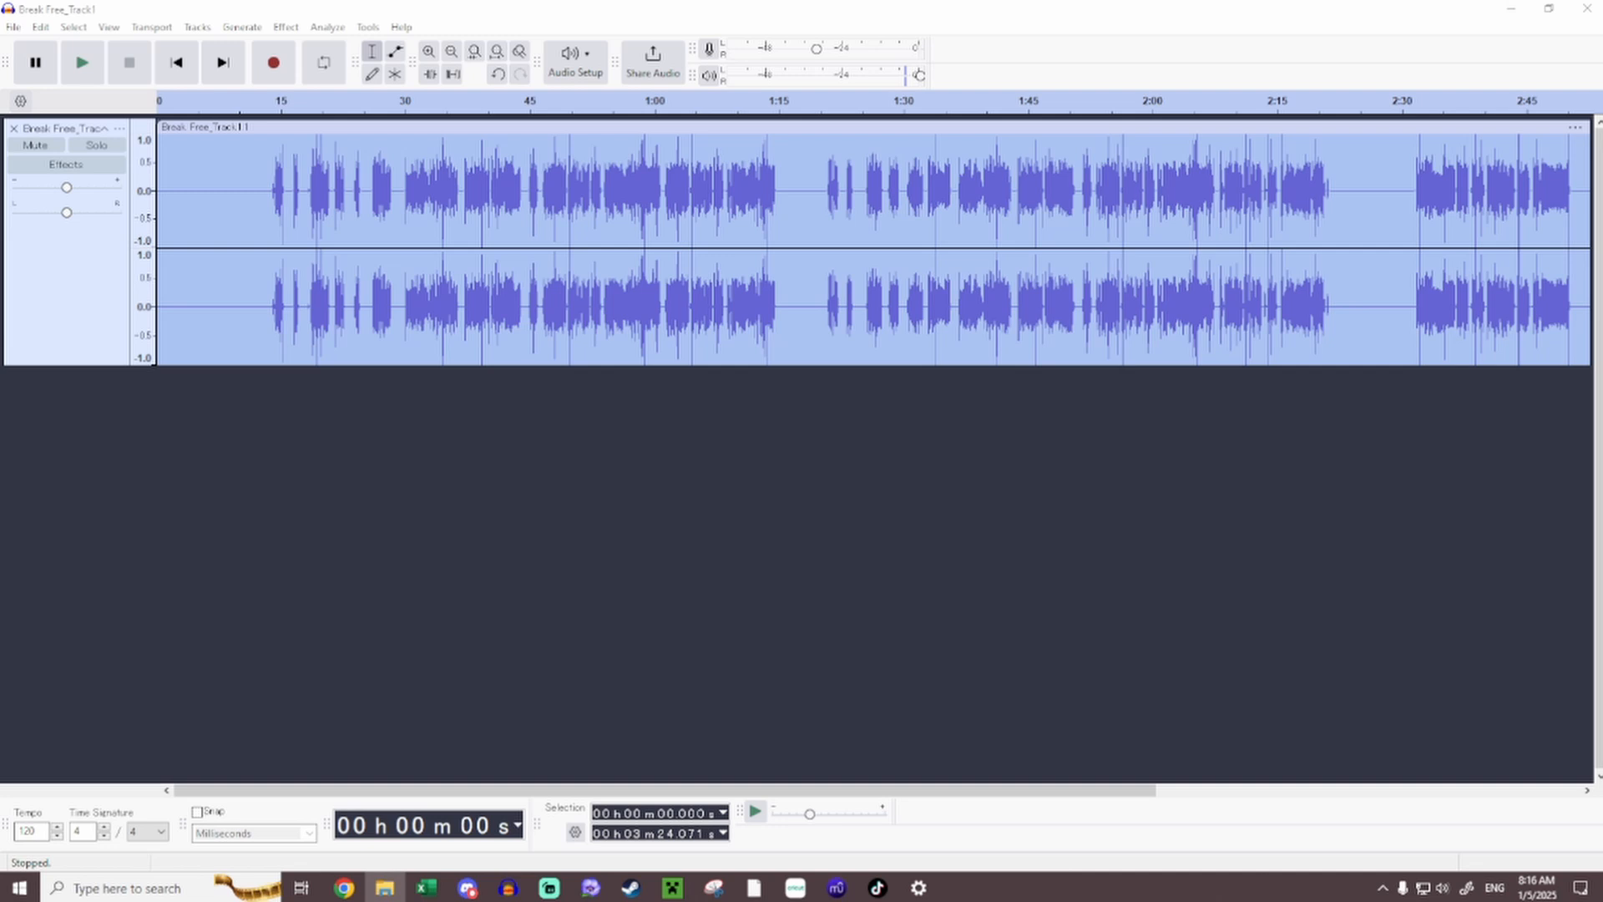
# Show the Break Free track's realtime effects and open the Effect ch 1 reference image from the Effect Settings (AUDACITY) folder.
pyautogui.click(75, 166)
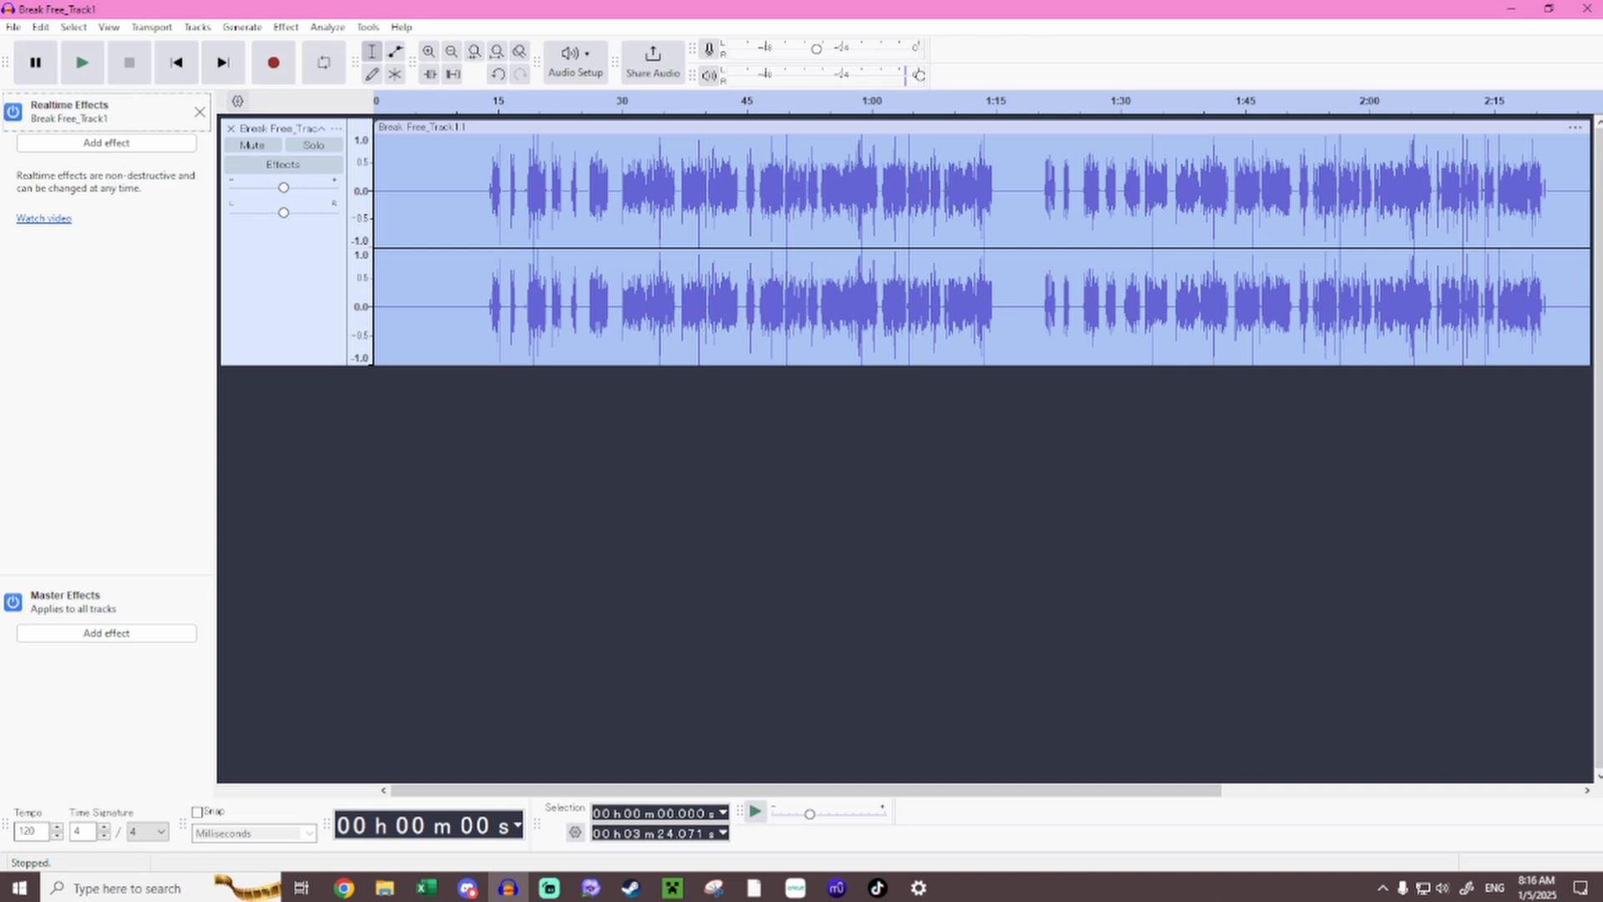
pyautogui.moveTo(0, 163); pyautogui.dragTo(960, 136)
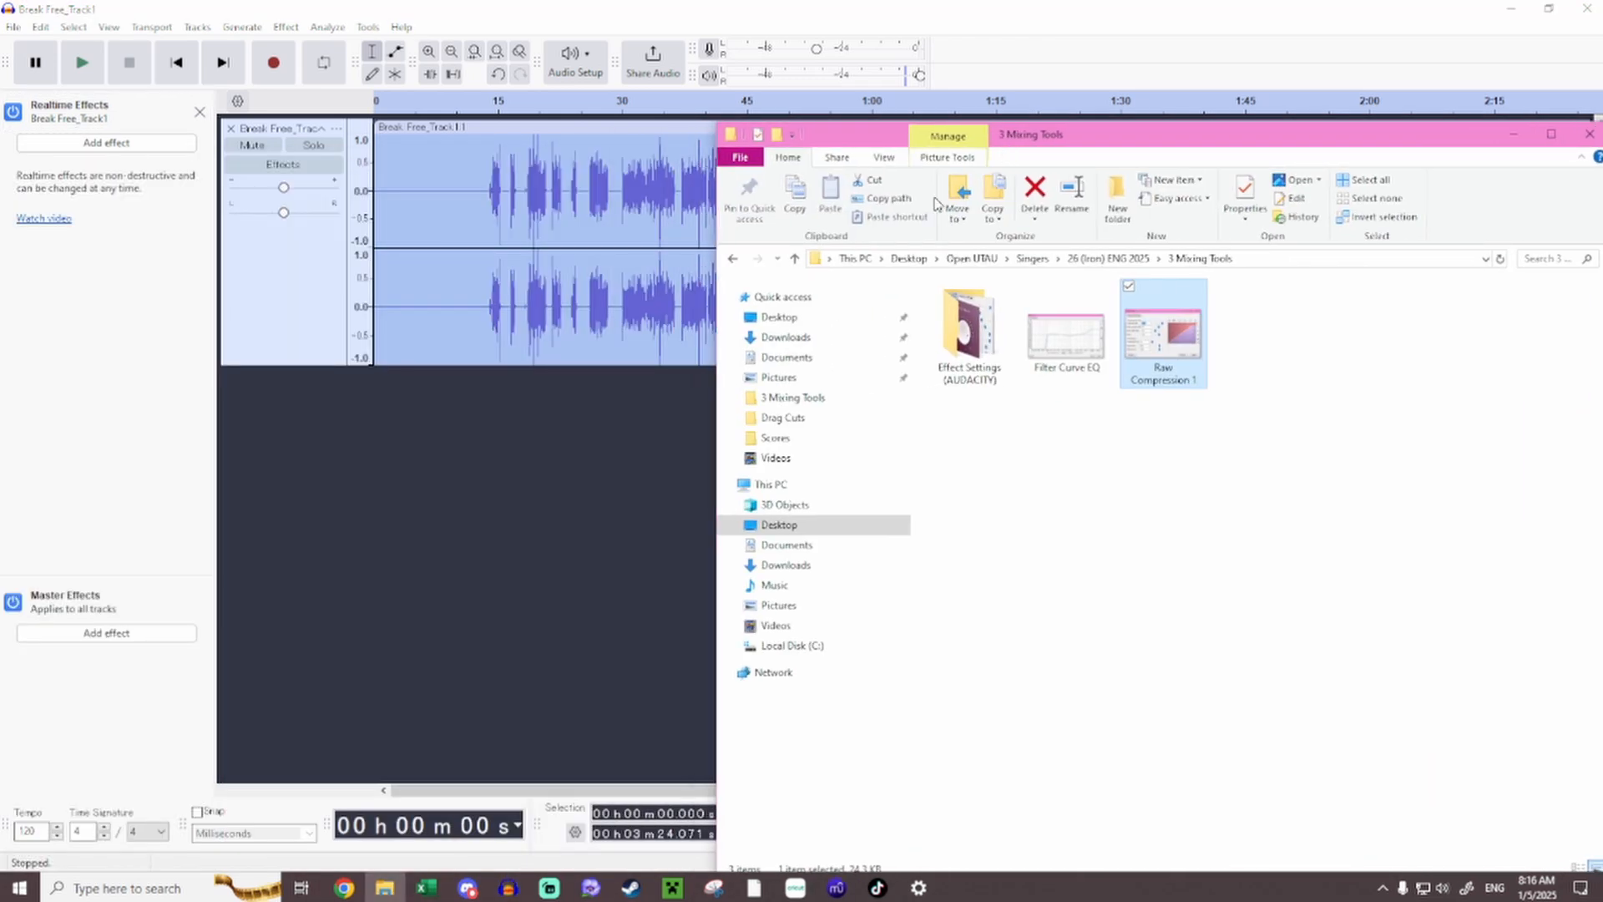
pyautogui.doubleClick(950, 368)
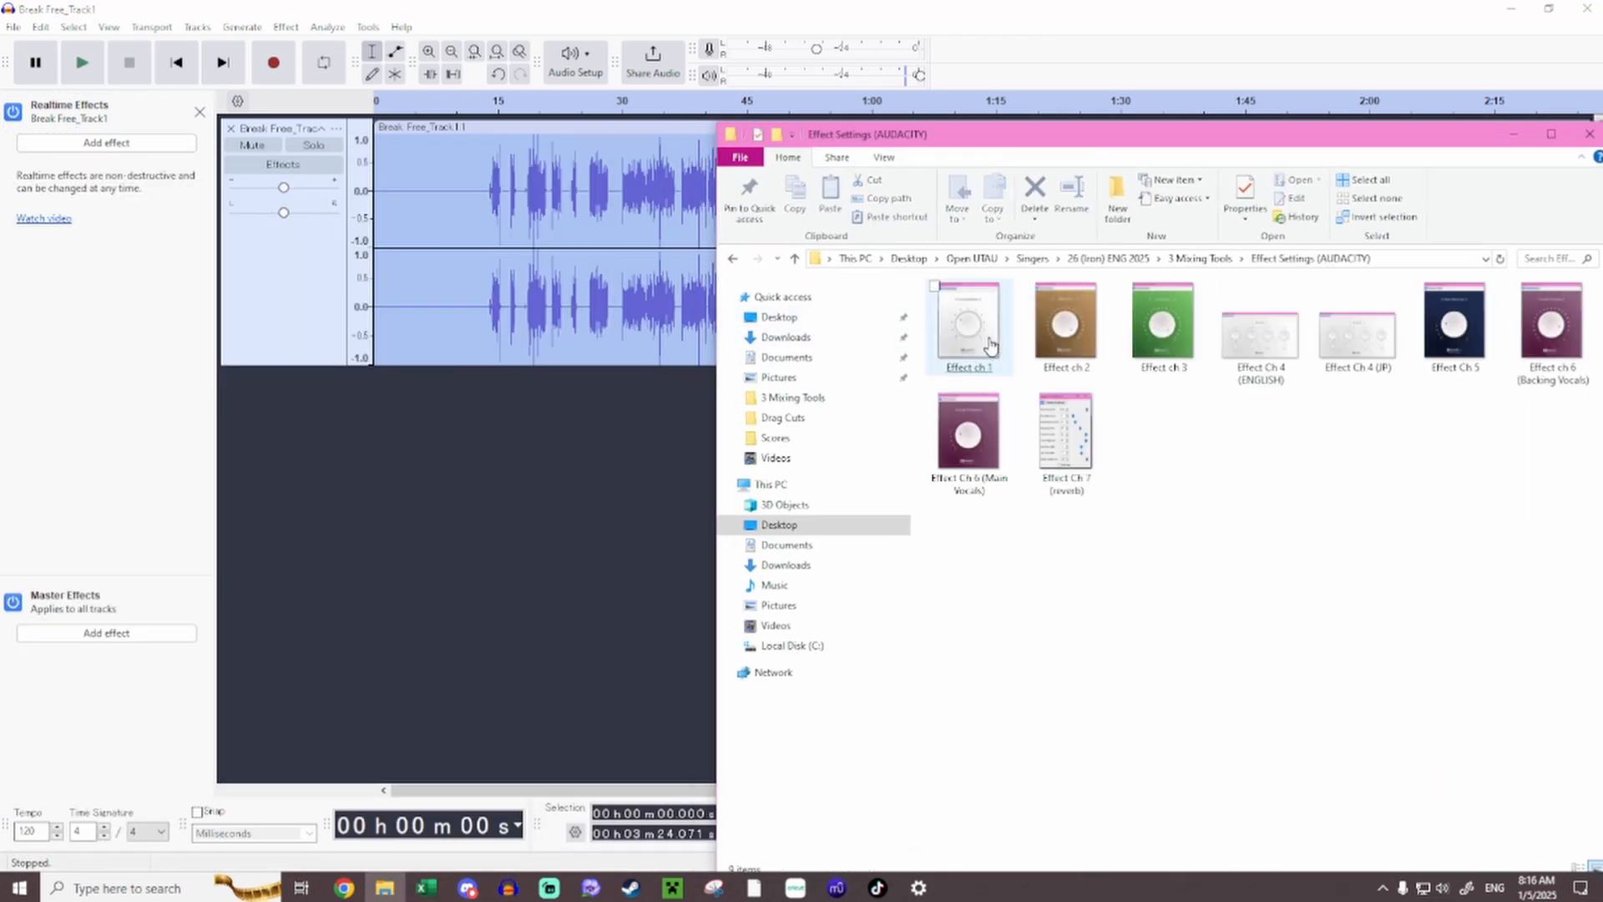
pyautogui.moveTo(950, 144); pyautogui.dragTo(700, 219)
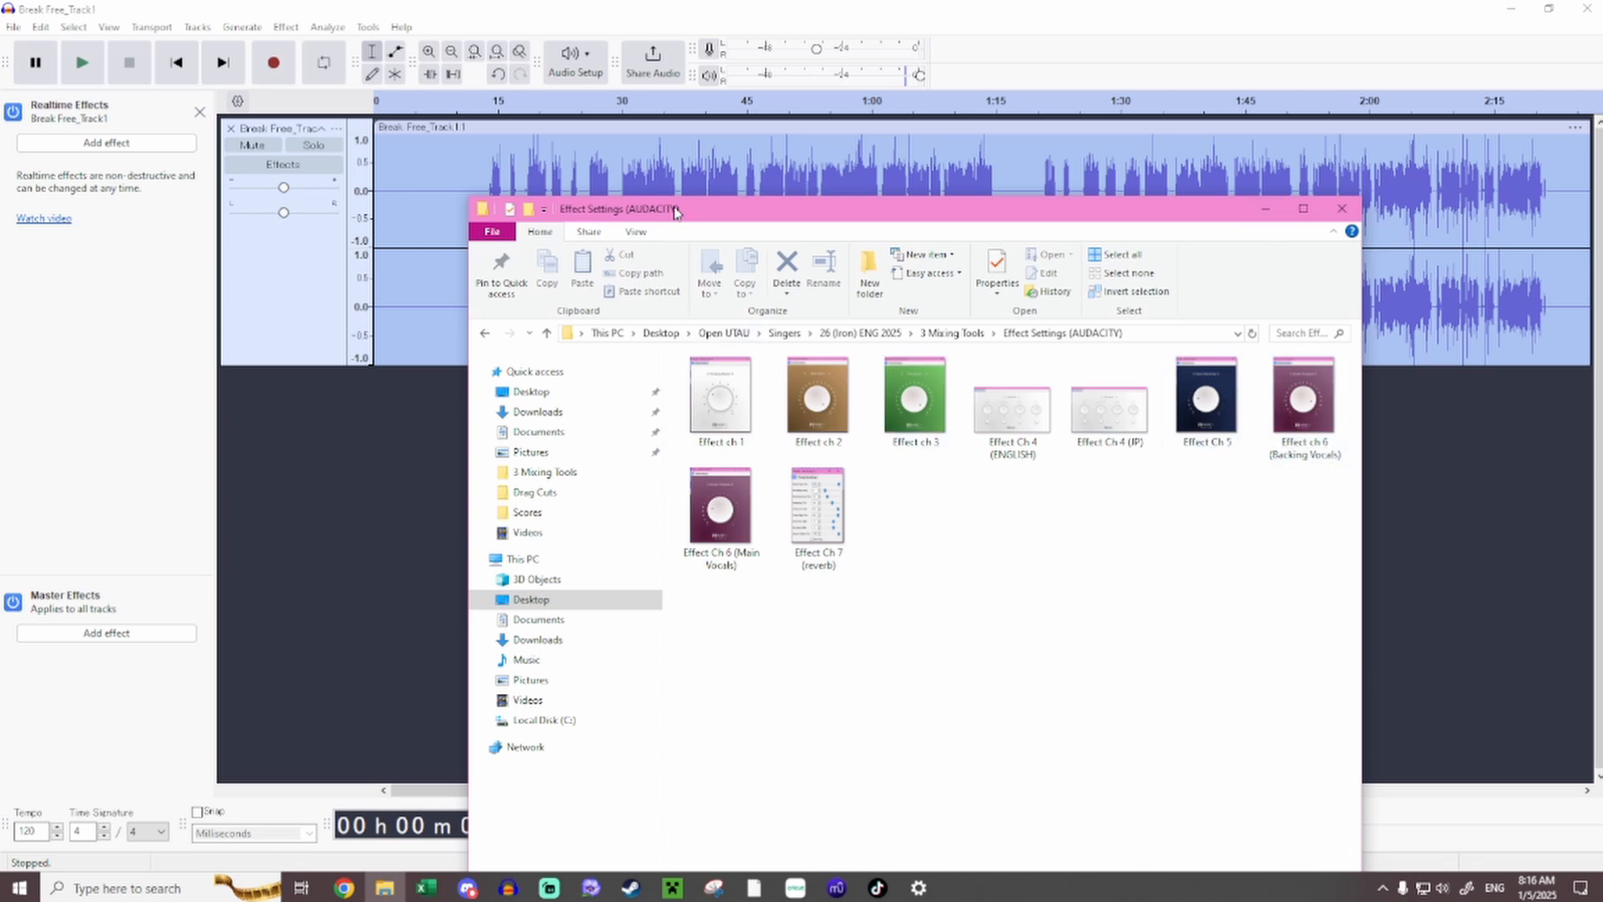
pyautogui.moveTo(675, 212); pyautogui.dragTo(793, 211)
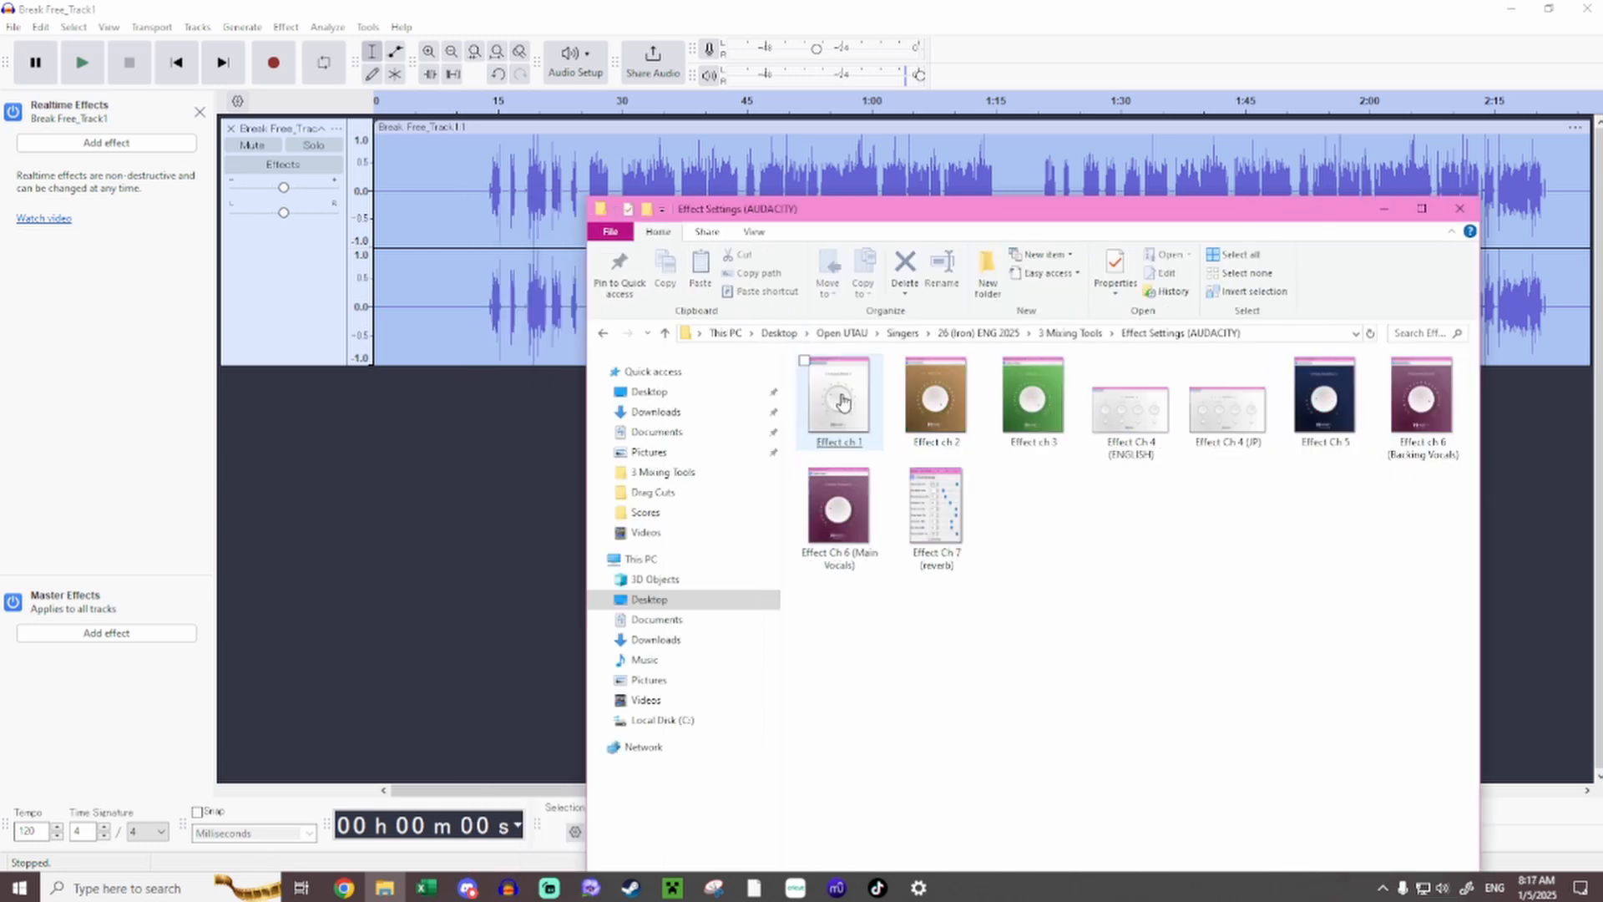
pyautogui.click(842, 403)
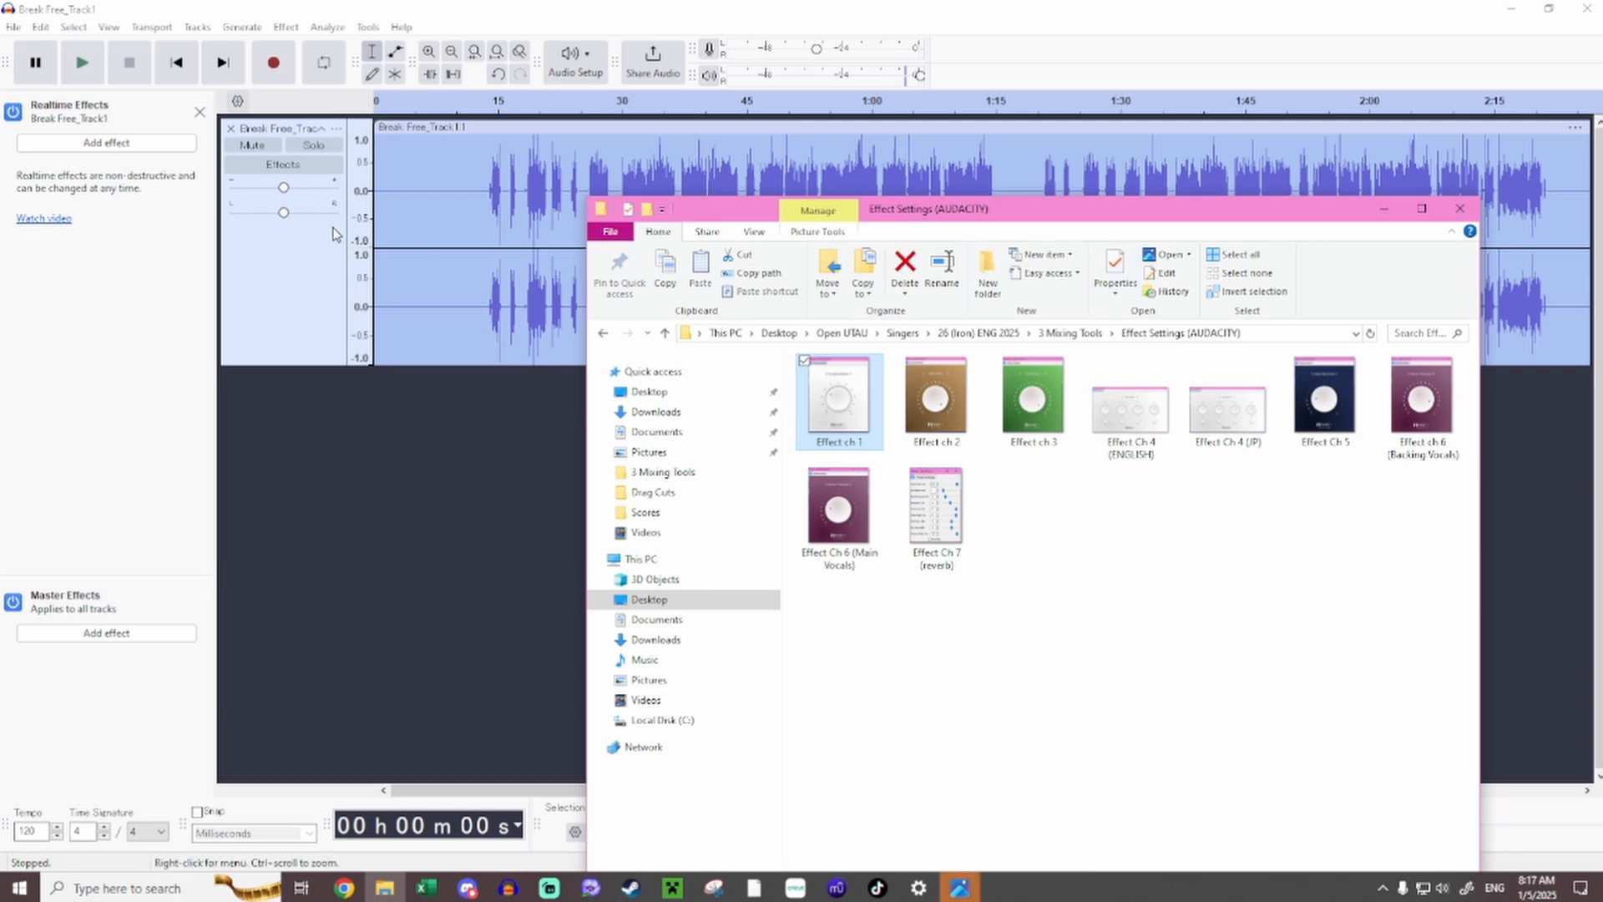
pyautogui.doubleClick(840, 391)
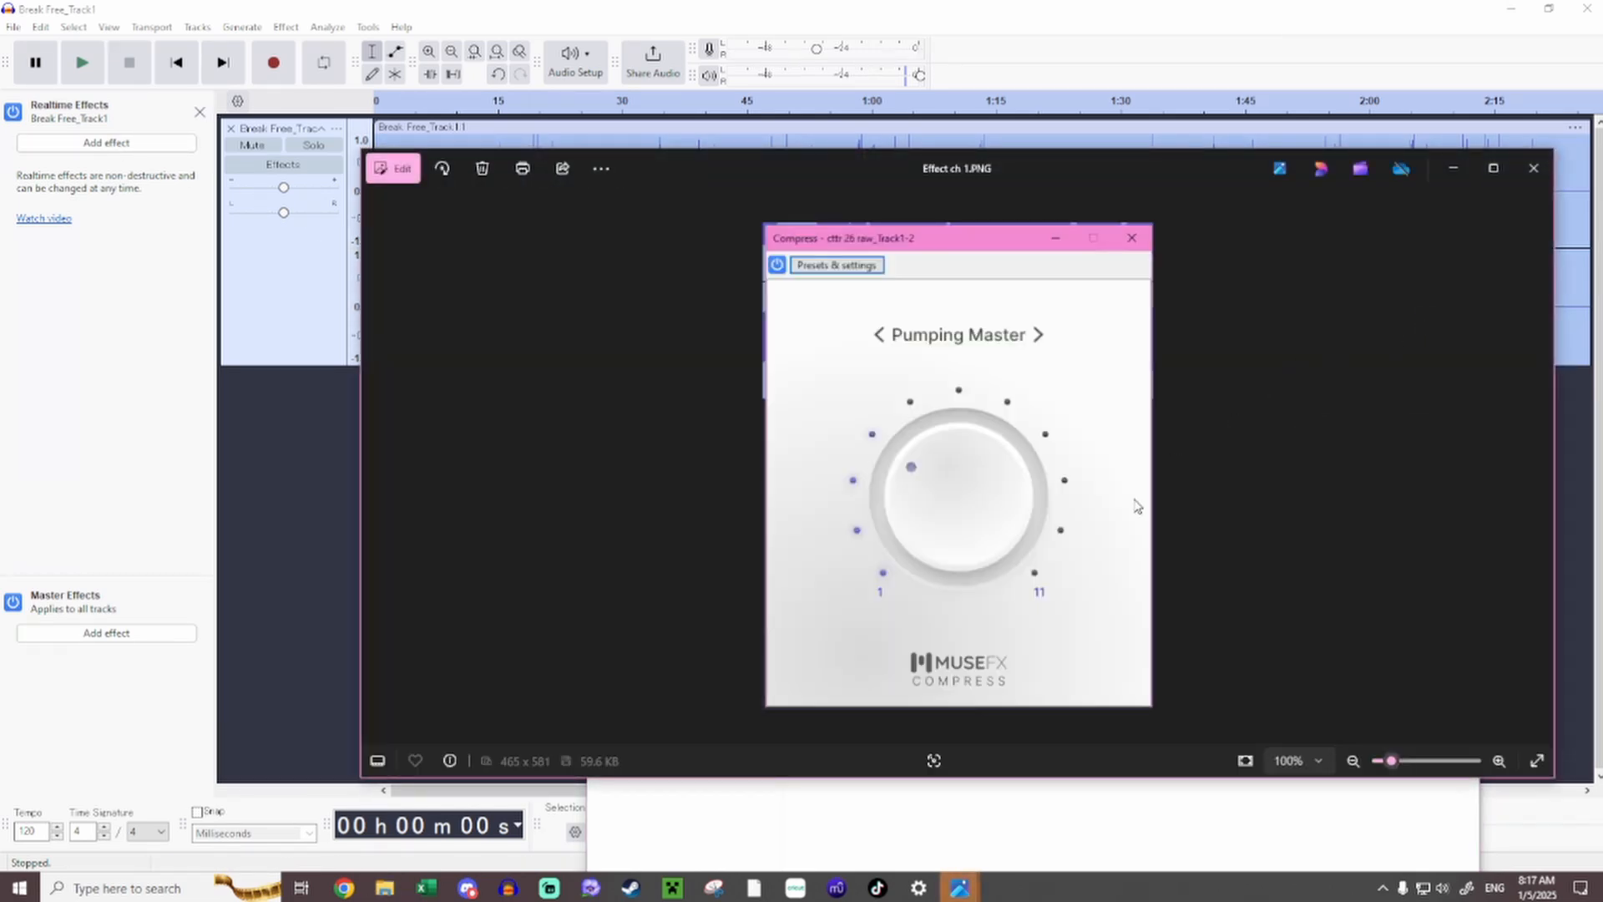
# Add the MuseFX Compress VST3 plug-in as a realtime effect on the Break Free track.
pyautogui.click(144, 151)
pyautogui.moveTo(127, 205)
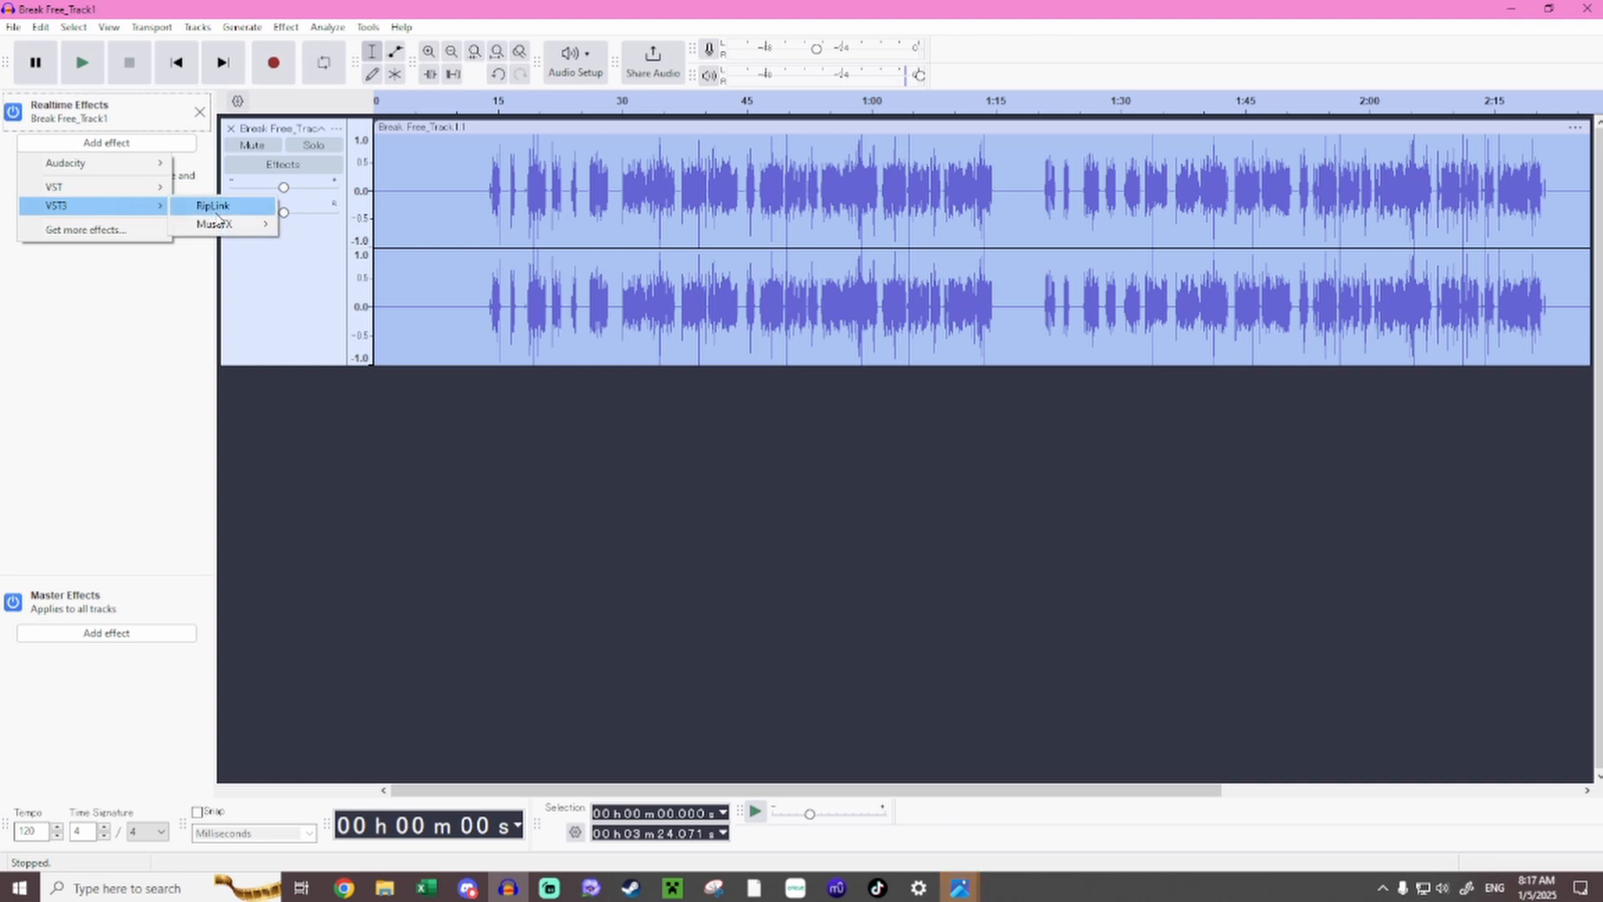
pyautogui.moveTo(219, 224)
pyautogui.click(322, 239)
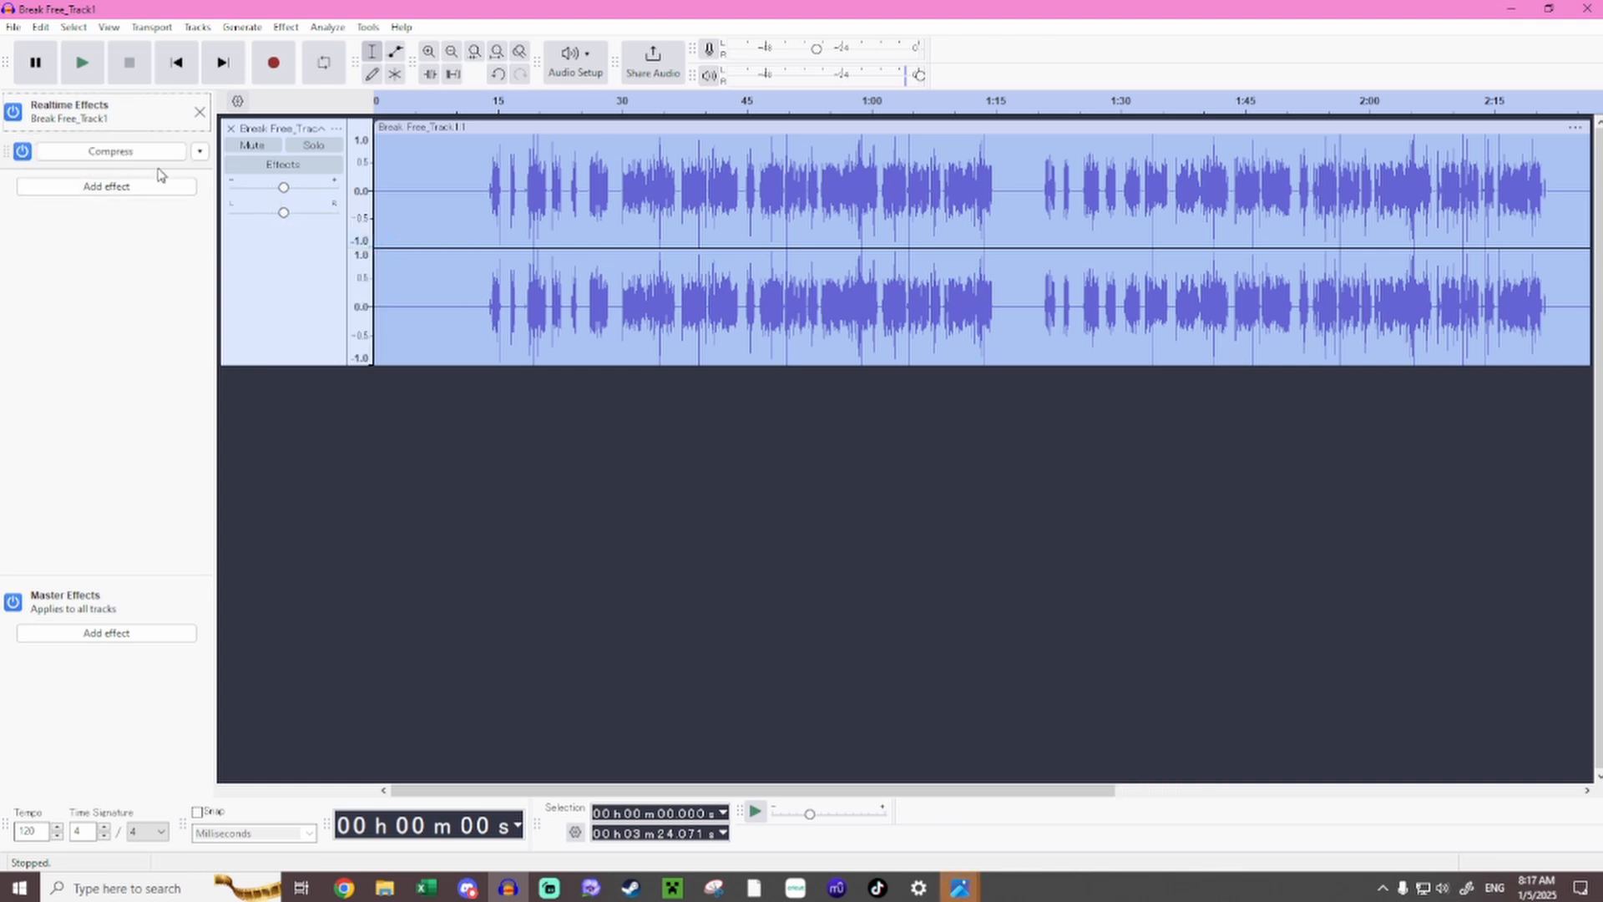
# Set the Compress effect to the Pumping Master preset, matching the Effect ch 1 reference image, and close its window.
pyautogui.click(131, 157)
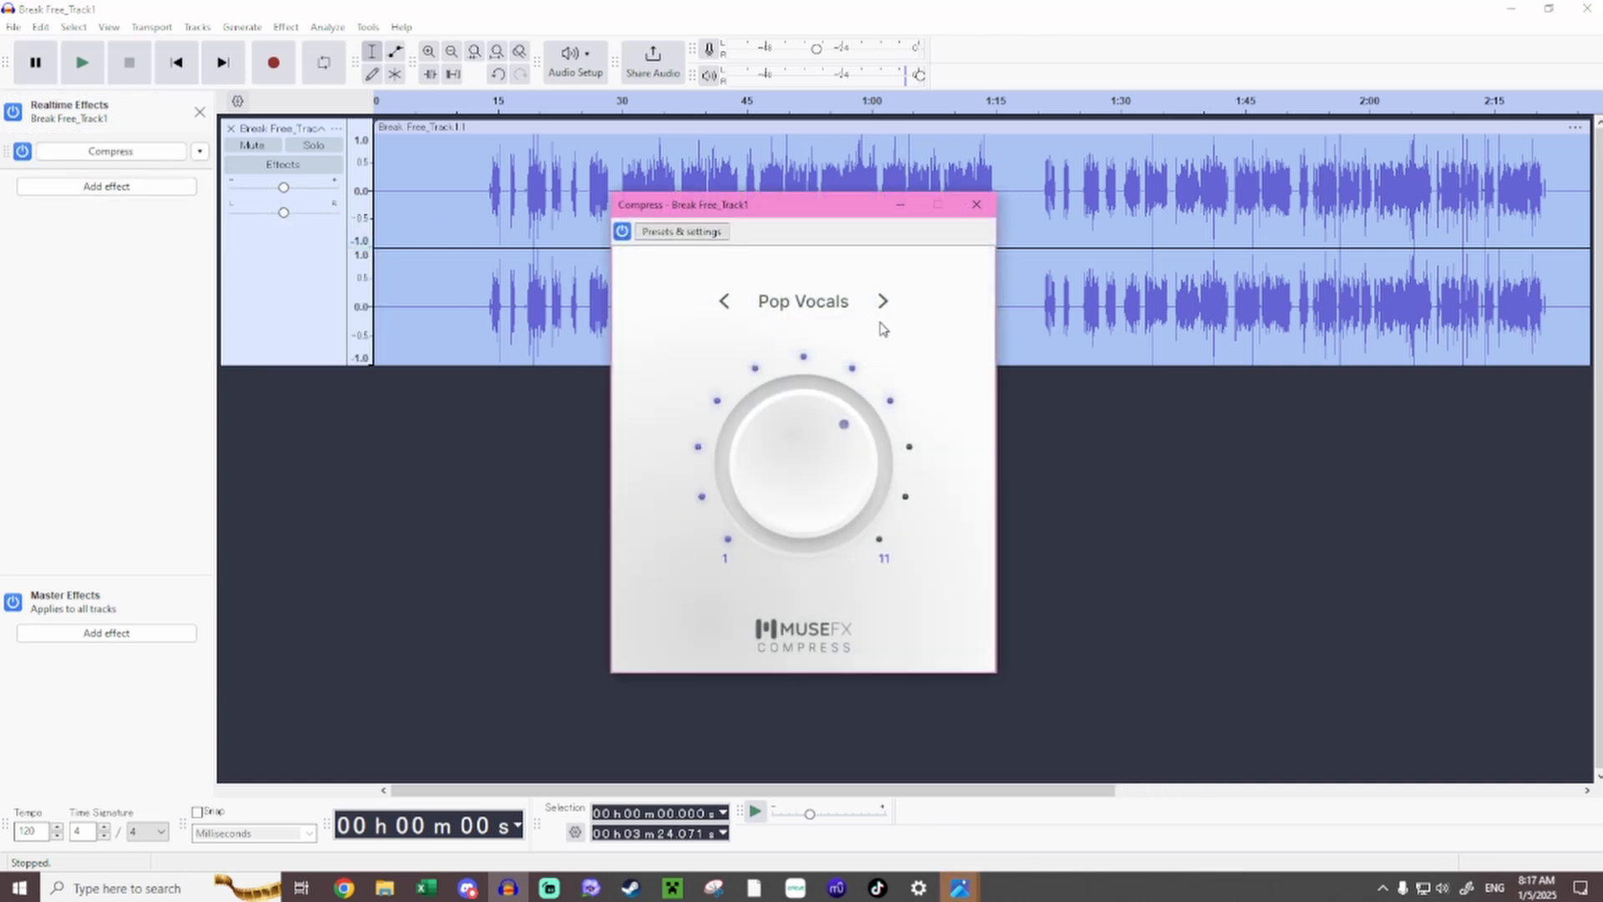
pyautogui.moveTo(959, 892)
pyautogui.click(1054, 818)
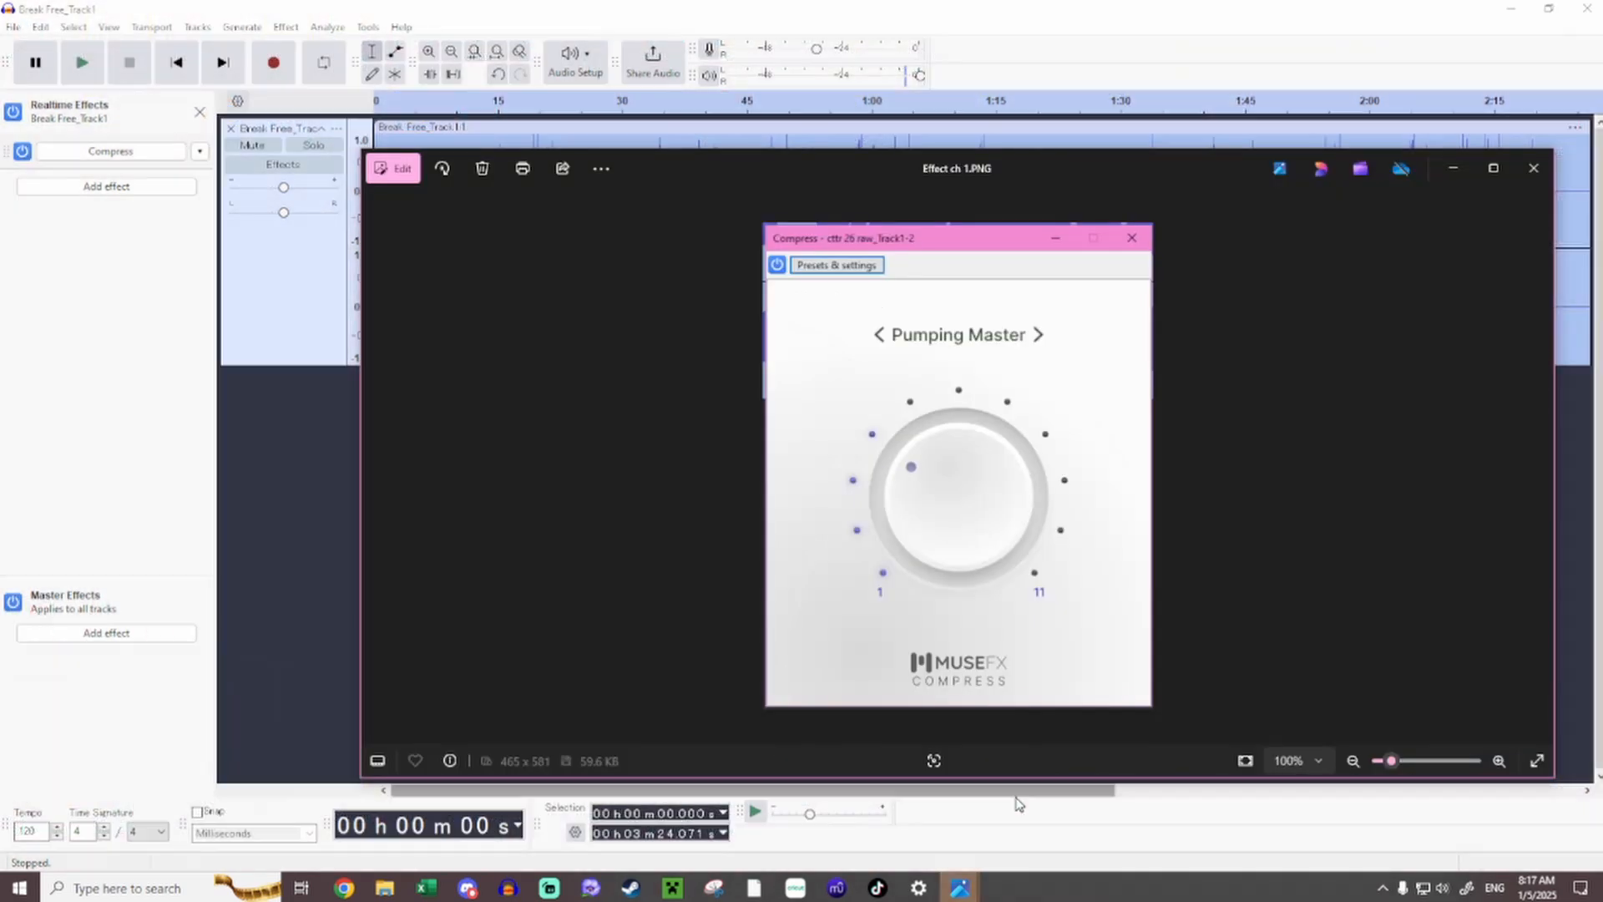
pyautogui.click(1453, 171)
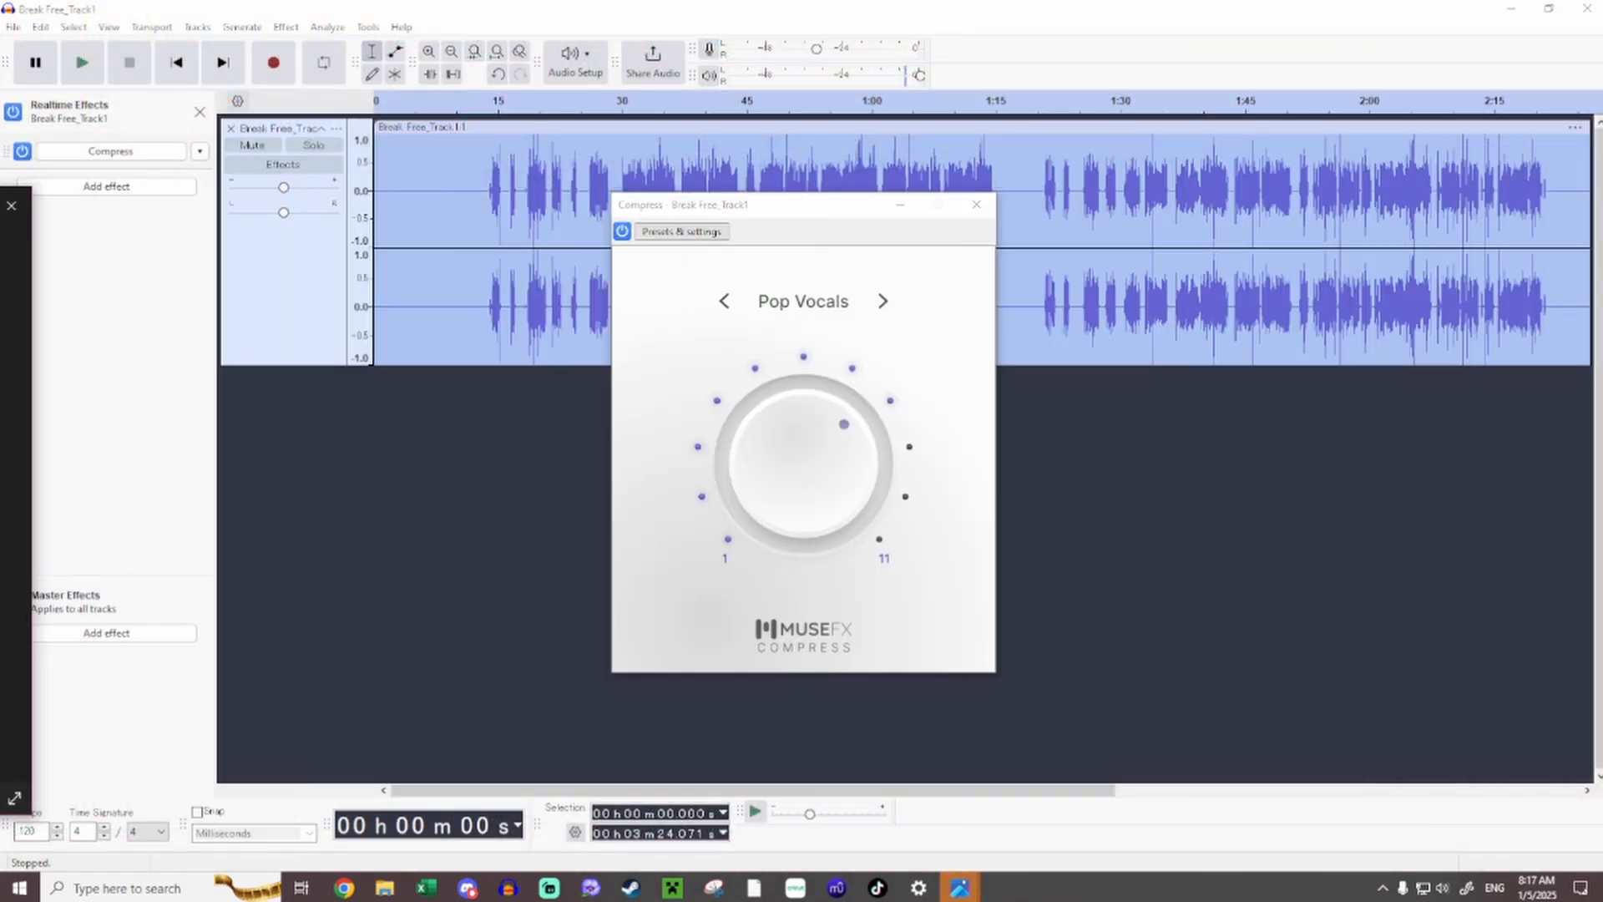
pyautogui.click(810, 311)
pyautogui.click(842, 481)
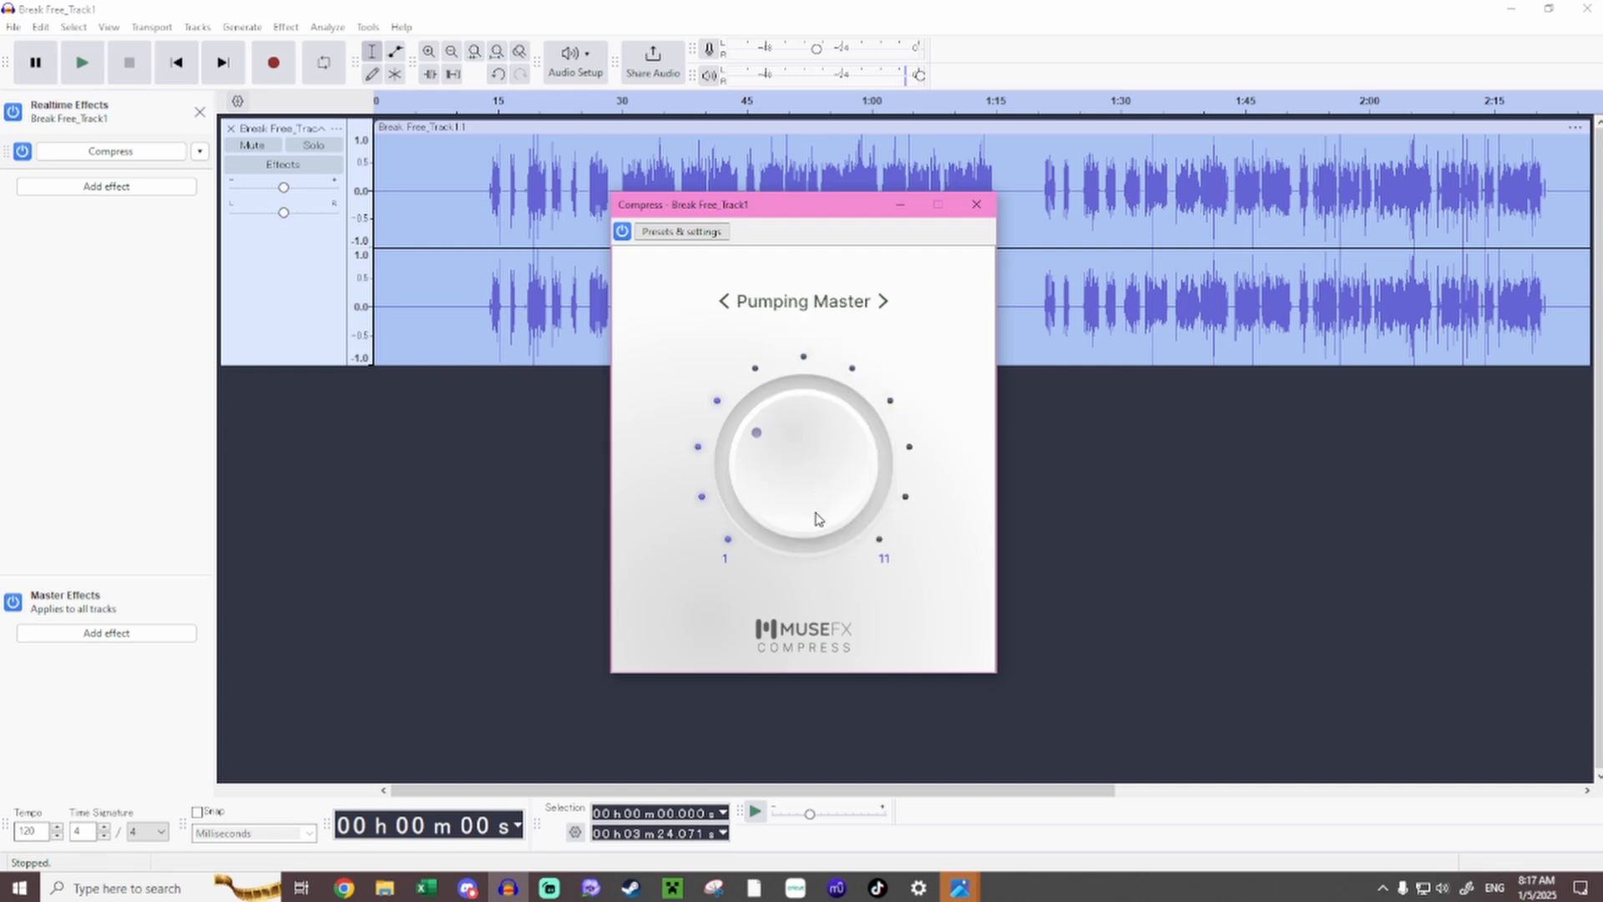
pyautogui.click(976, 205)
# Add the MuseFX De-Ess VST3 plug-in as the second realtime effect, after Compress.
pyautogui.click(106, 186)
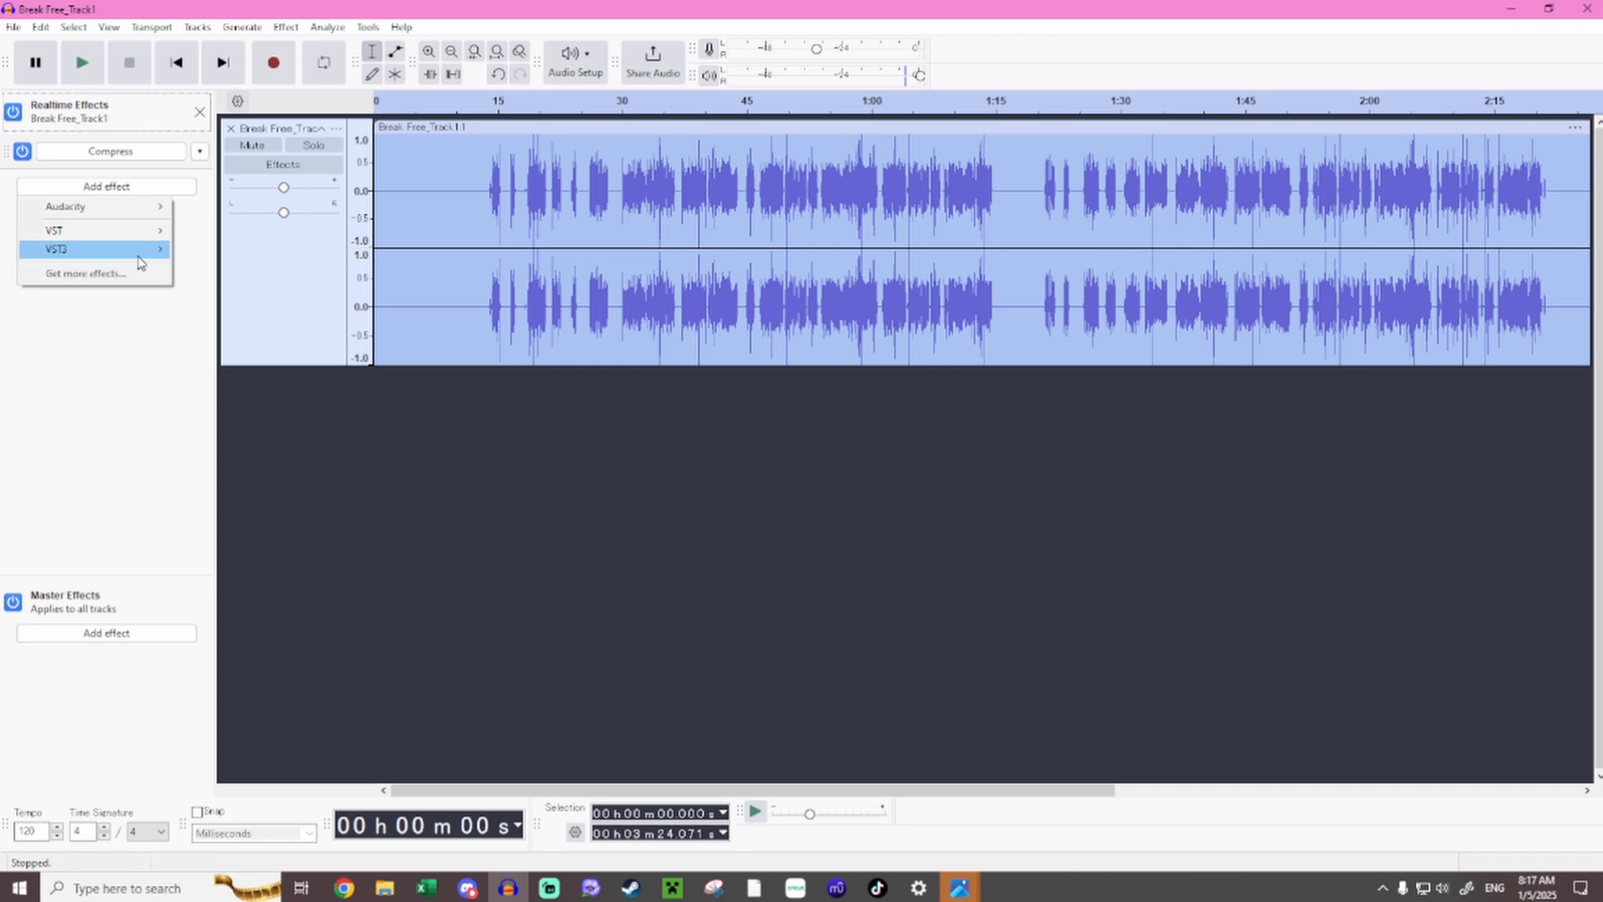
pyautogui.moveTo(140, 263)
pyautogui.moveTo(234, 269)
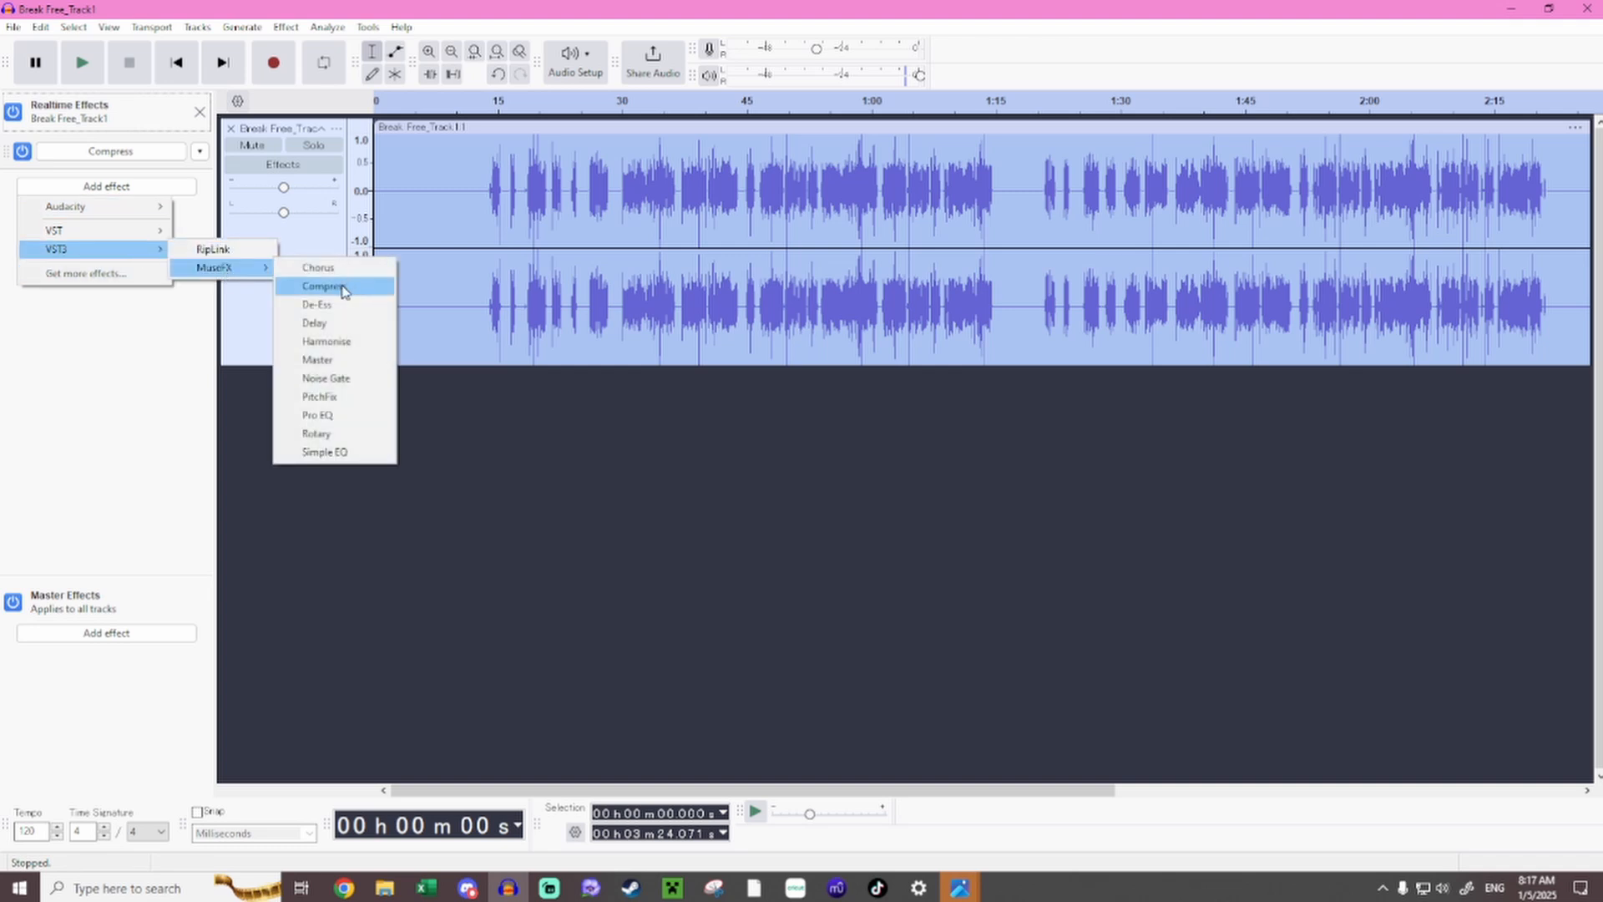
pyautogui.click(330, 306)
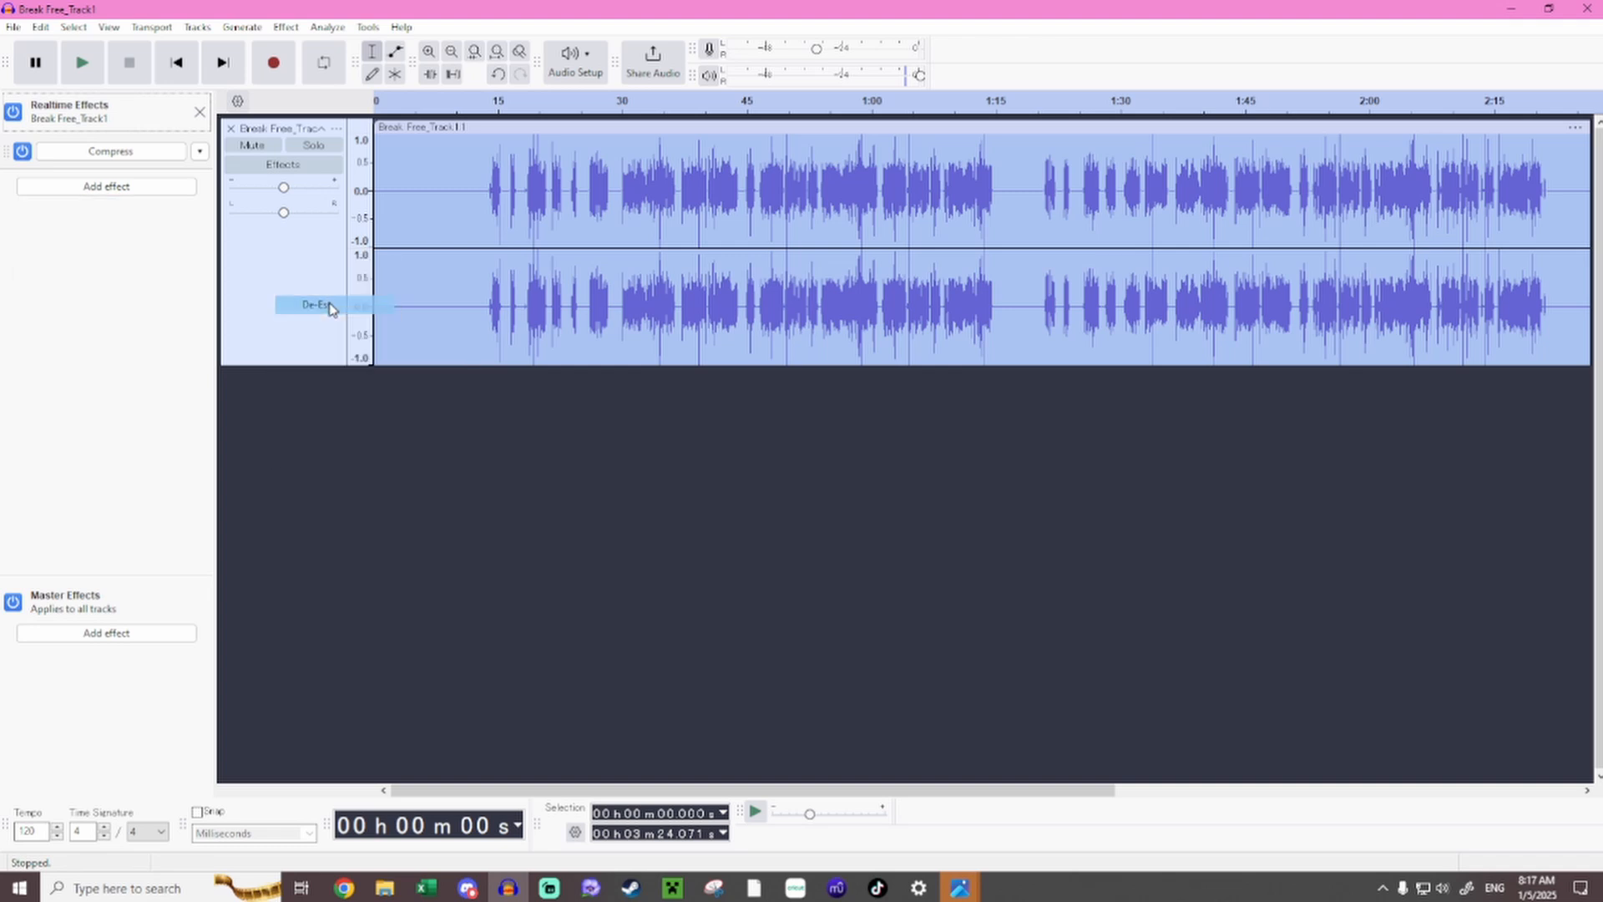
# Close both Effect ch 1 reference image windows and bring up the Effect Settings (AUDACITY) folder in File Explorer.
pyautogui.click(960, 889)
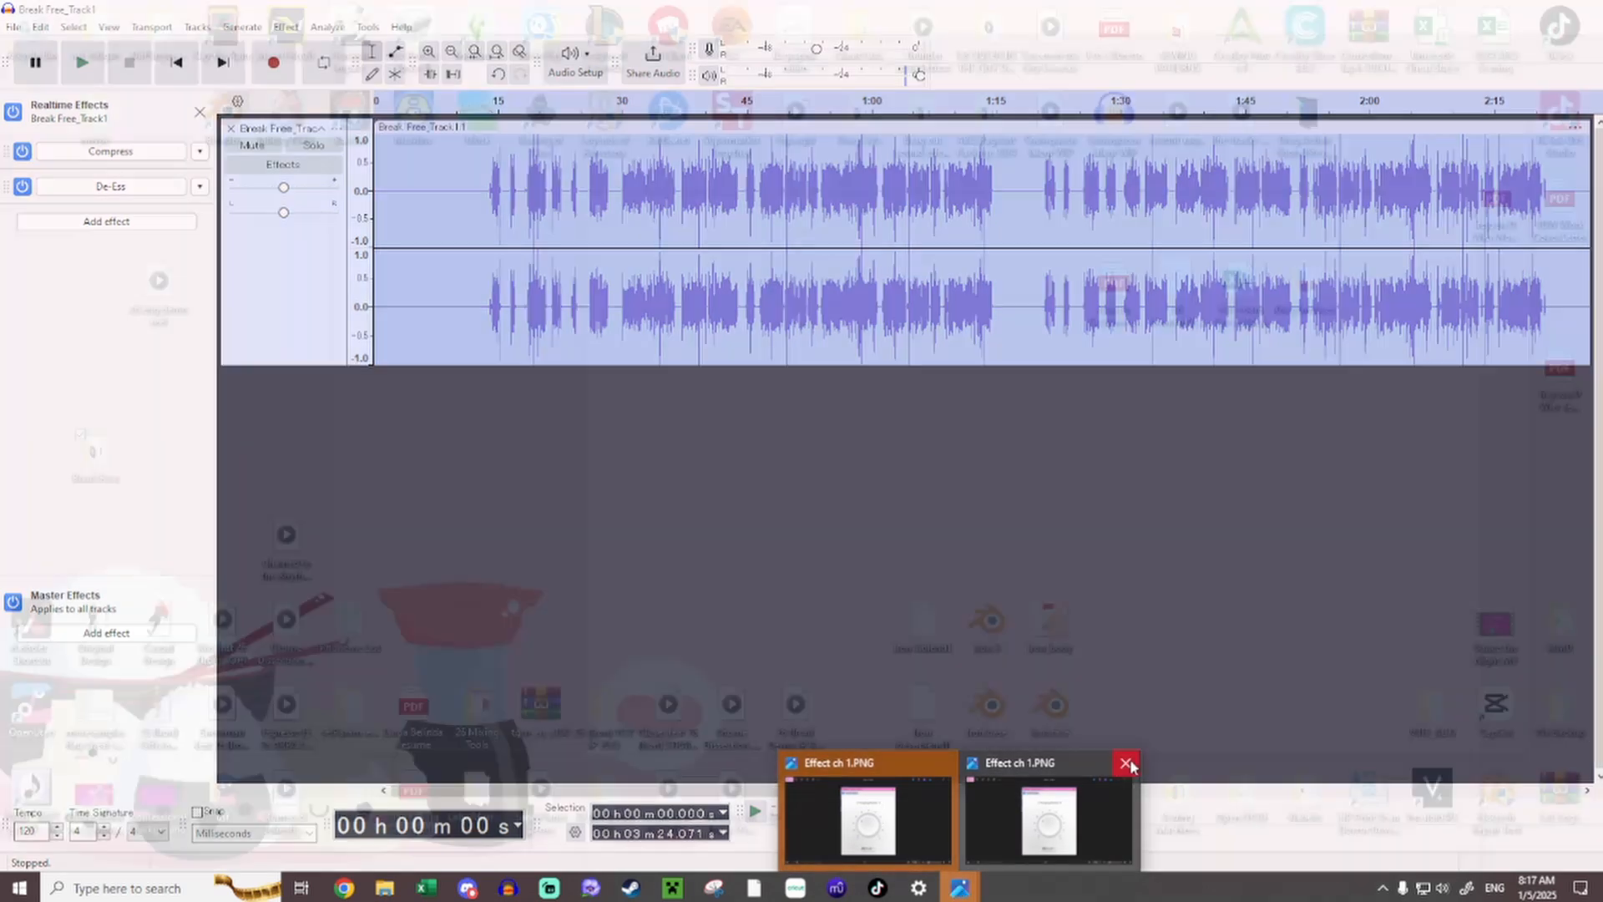
pyautogui.click(1128, 763)
pyautogui.click(1036, 763)
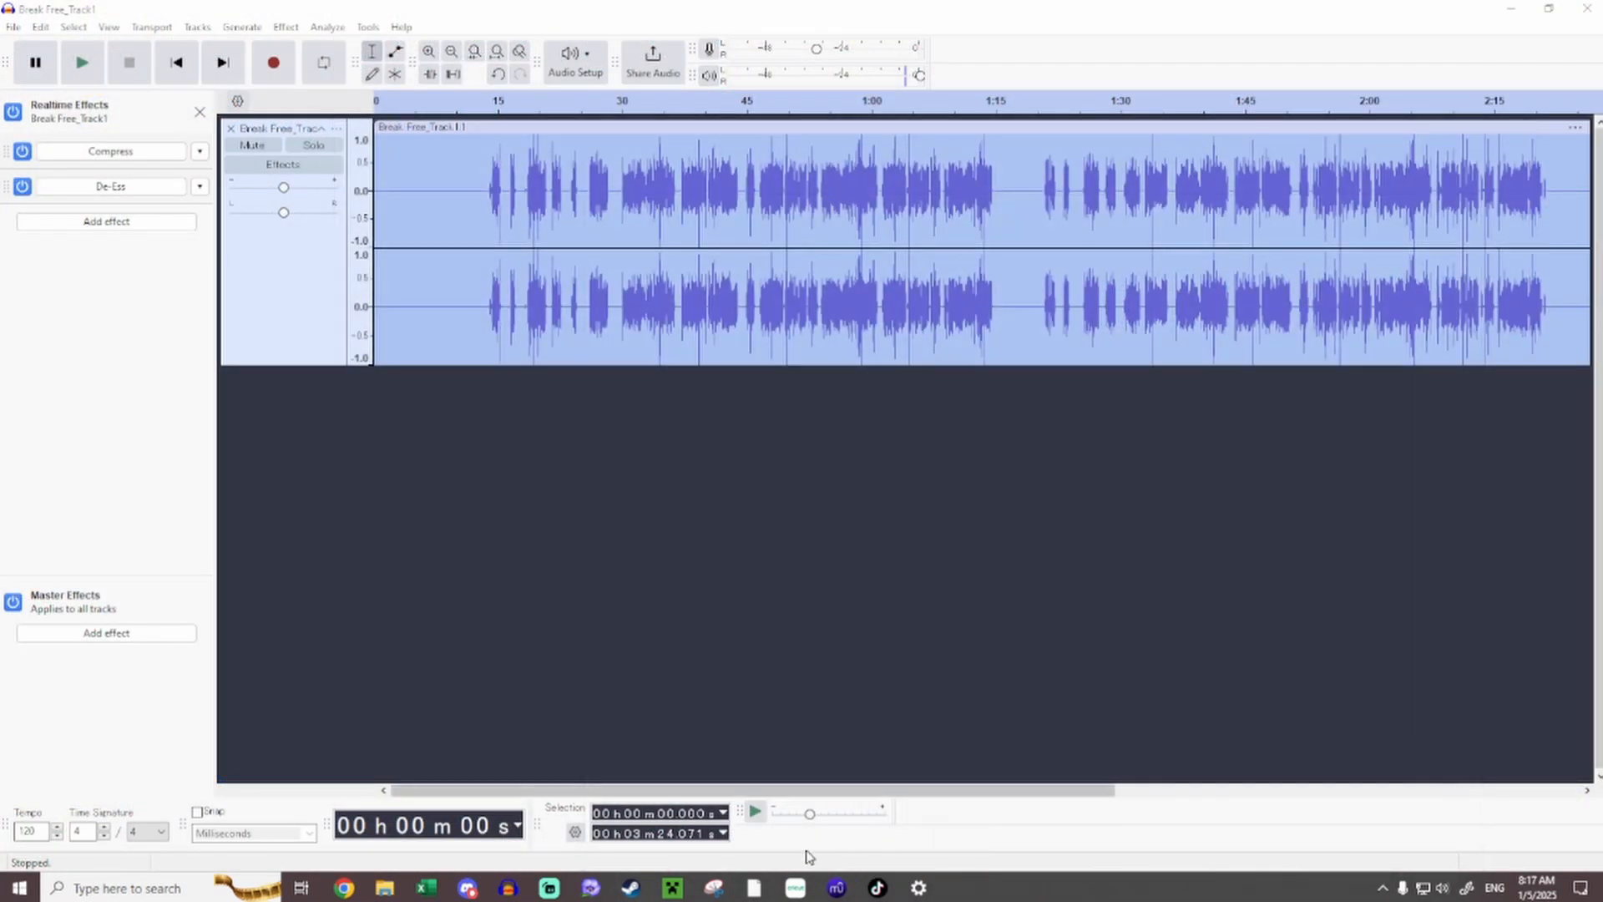
pyautogui.click(388, 890)
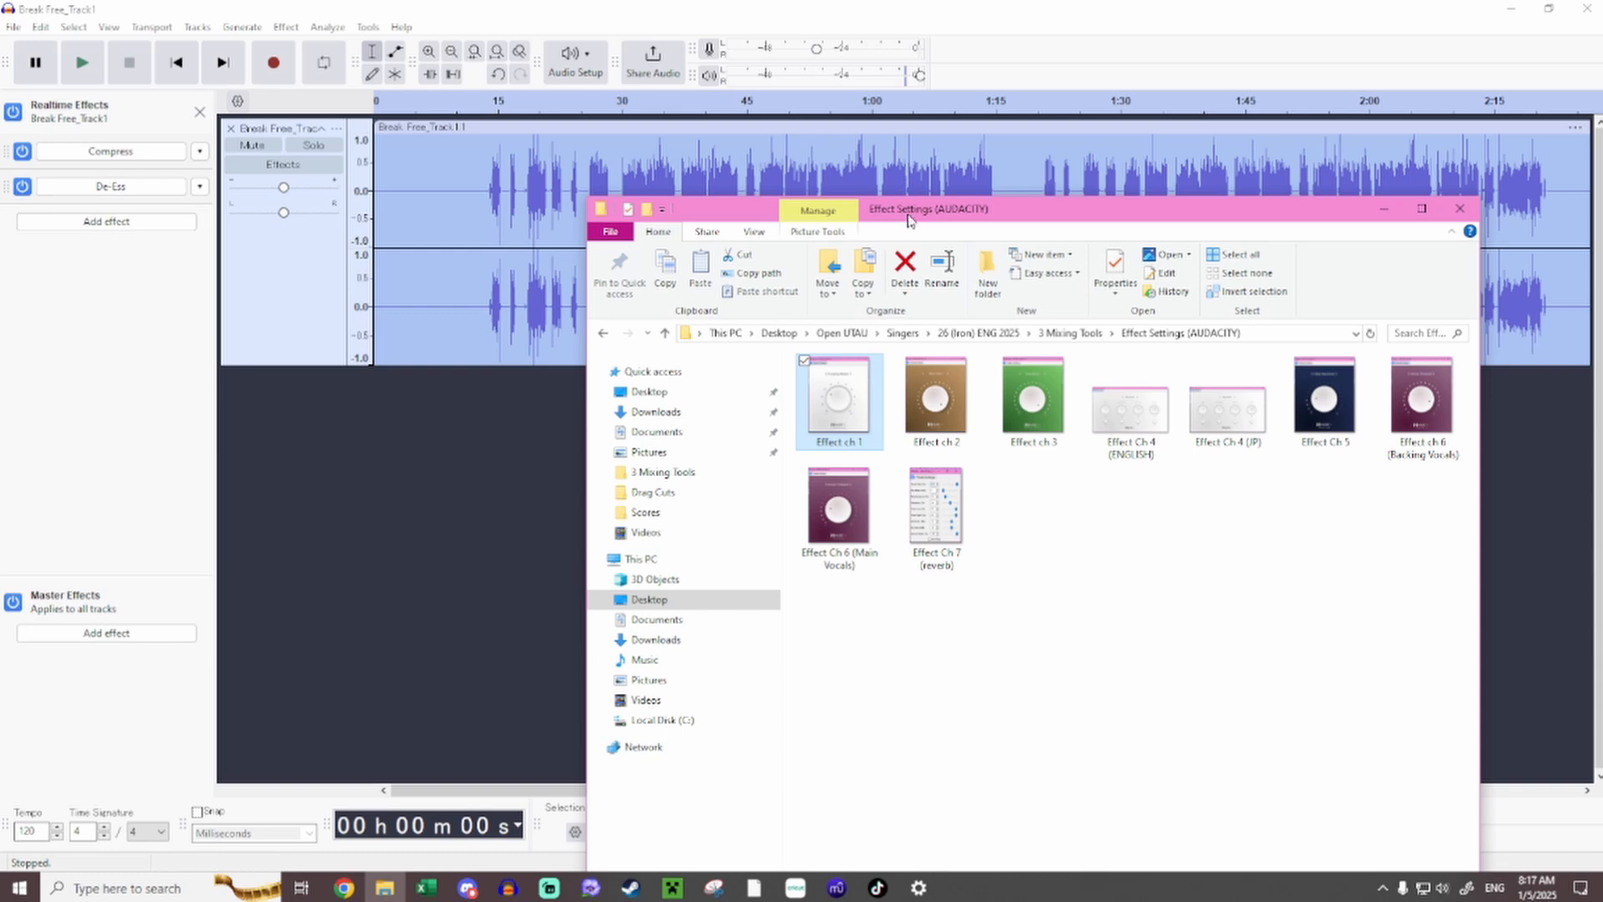
pyautogui.moveTo(911, 219); pyautogui.dragTo(922, 183)
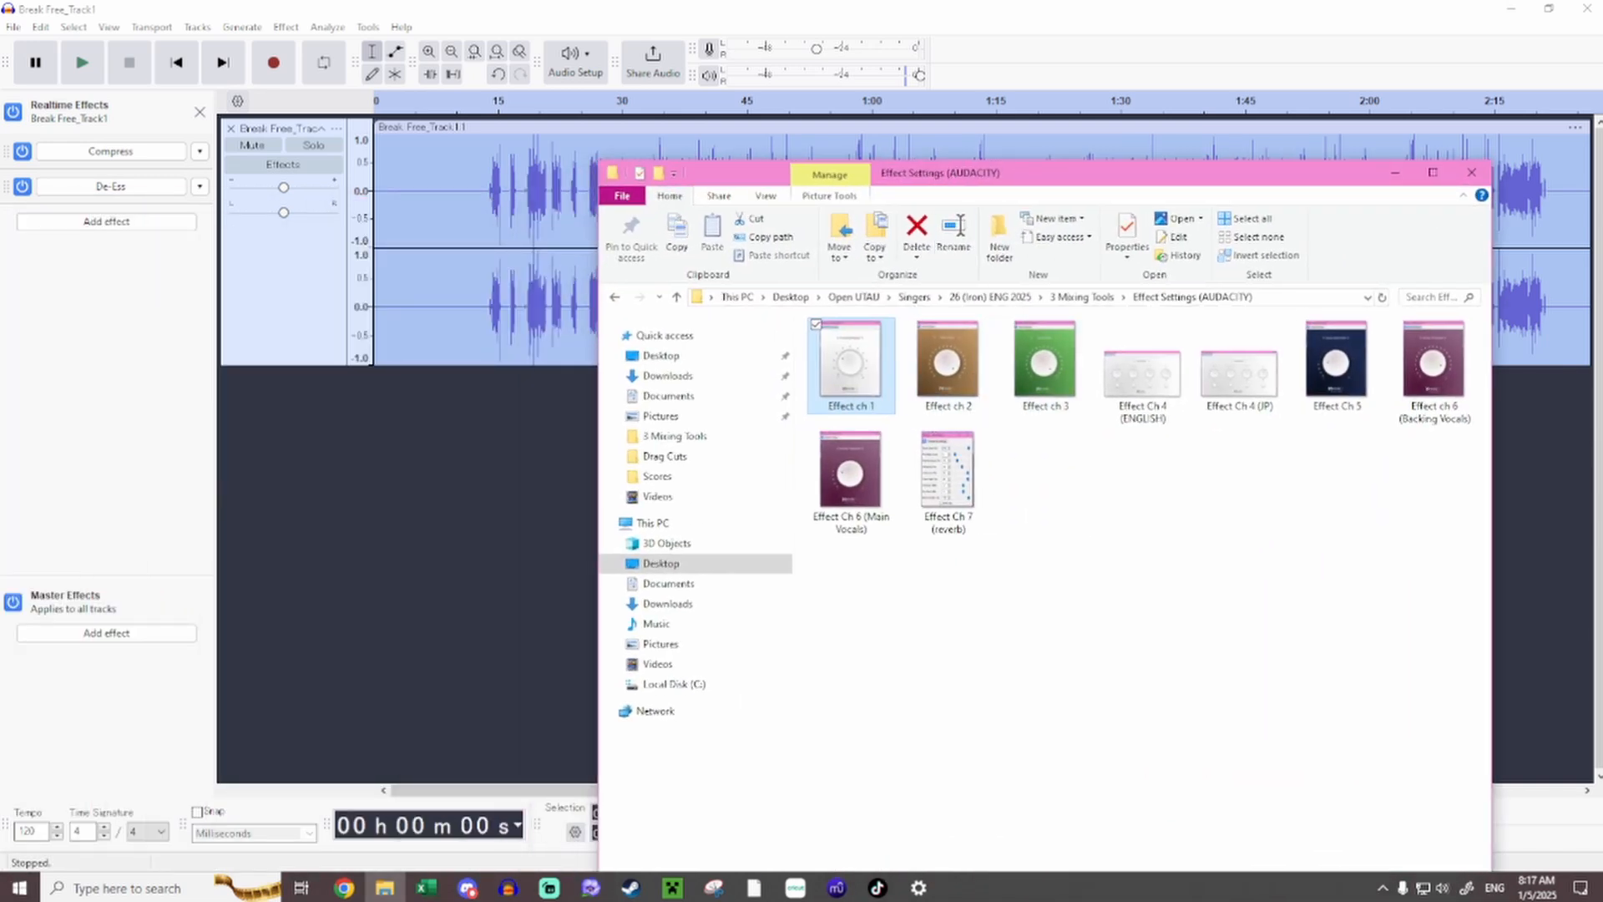
# Set the De-Ess effect to the Male Voice preset and turn its amount up to 11.
pyautogui.click(111, 185)
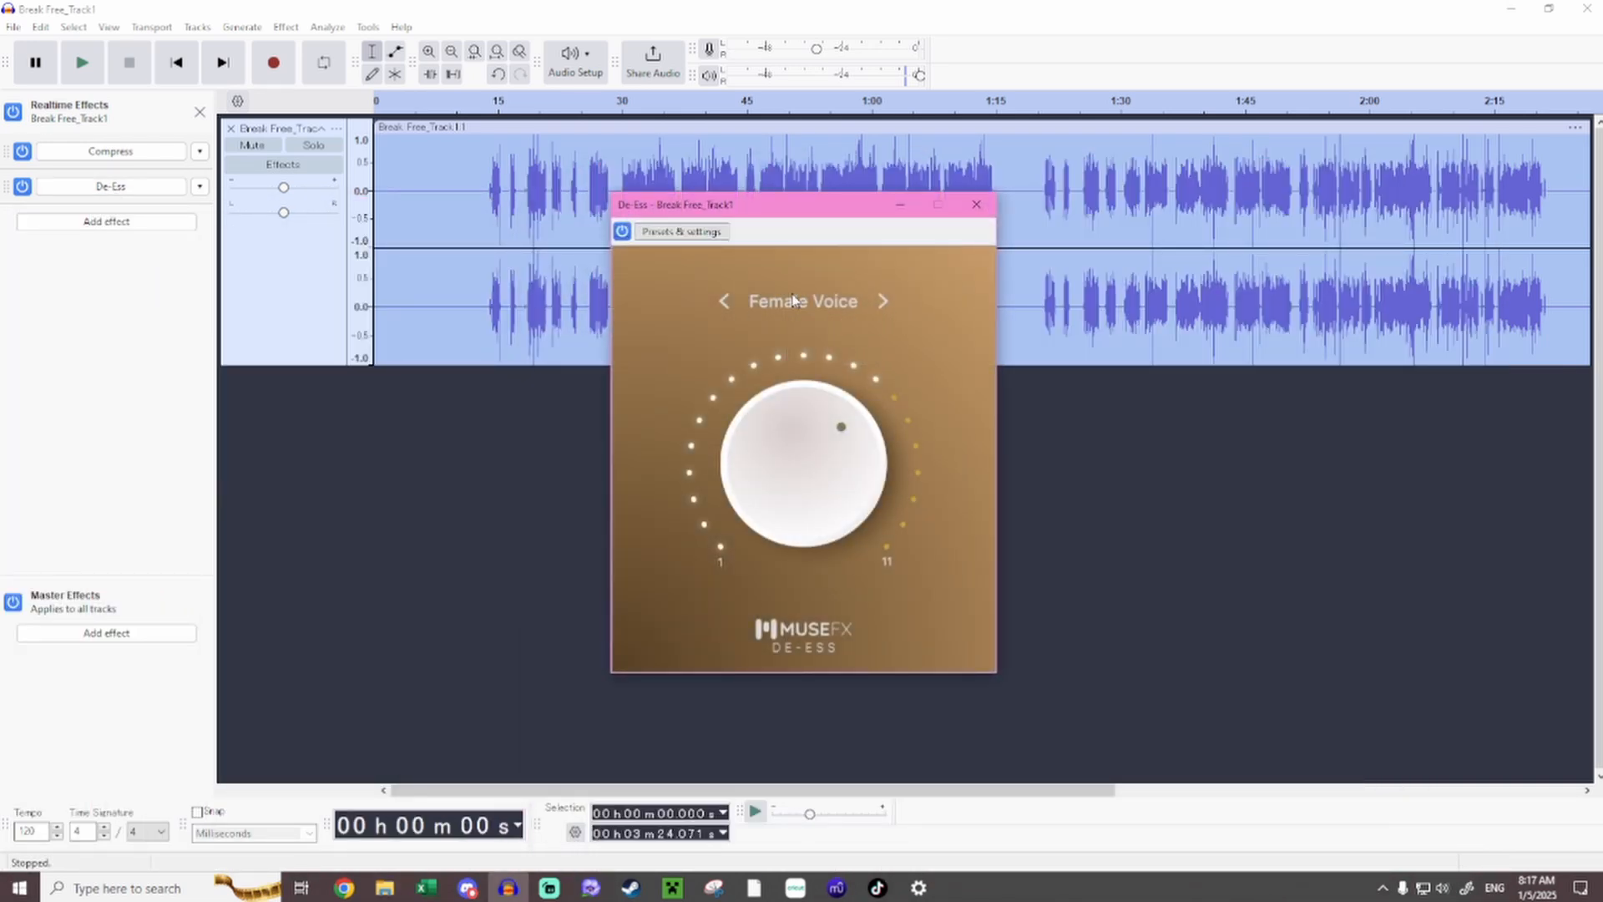
pyautogui.click(873, 303)
pyautogui.click(885, 302)
pyautogui.moveTo(832, 478); pyautogui.dragTo(834, 436)
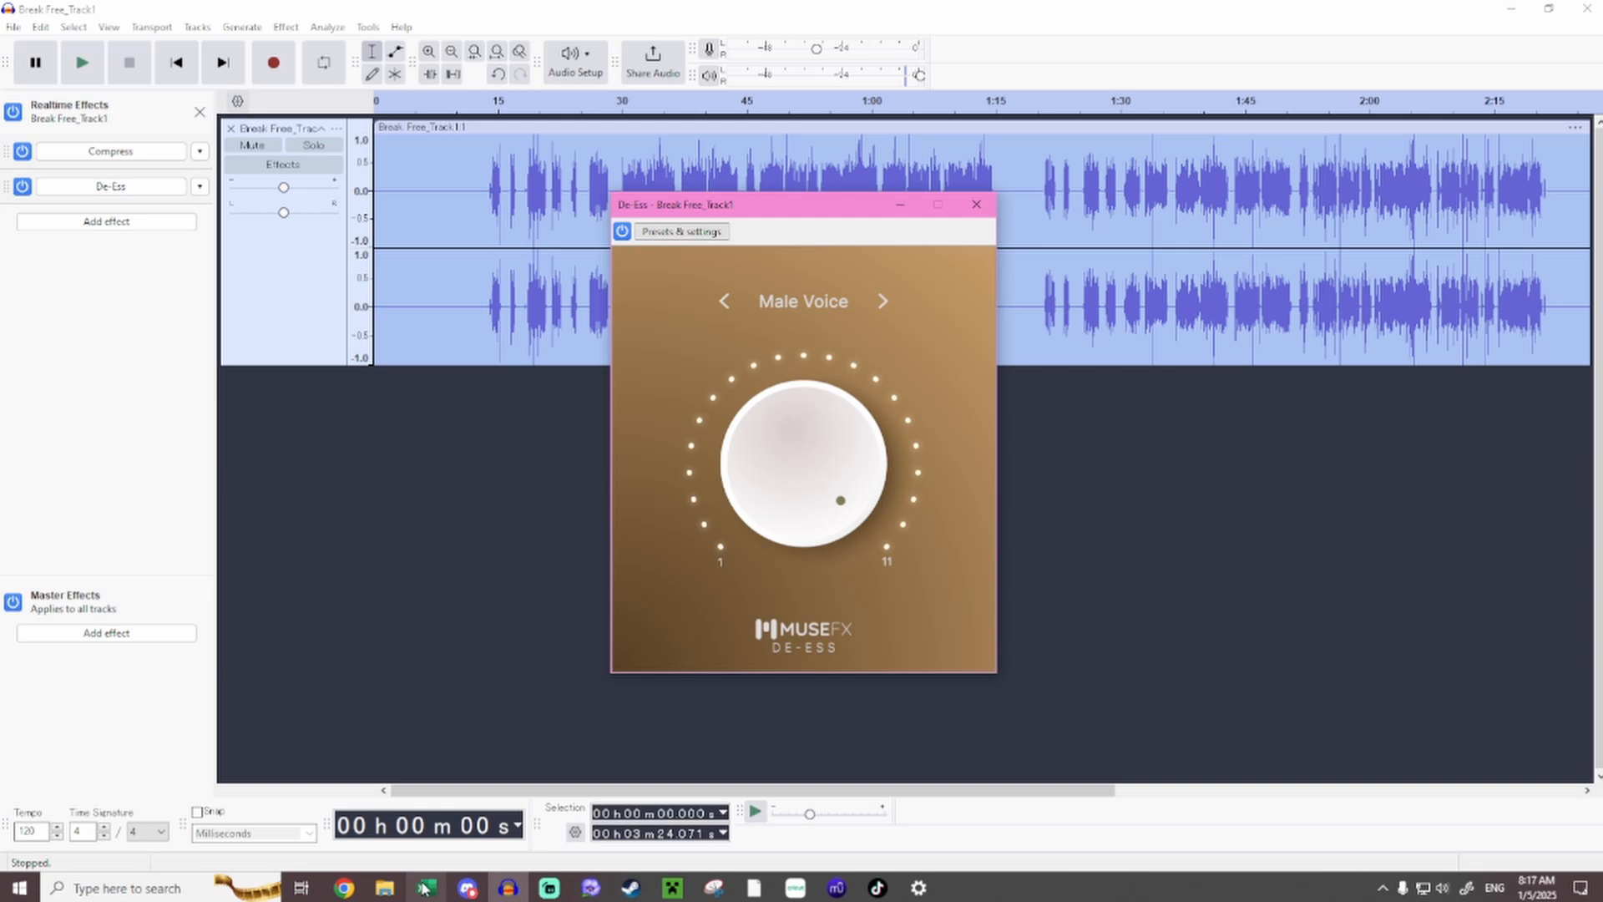
# Consult the Effect Settings (AUDACITY) folder and add the MuseFX Noise Gate VST3 plug-in as the third realtime effect, after De-Ess.
pyautogui.click(384, 888)
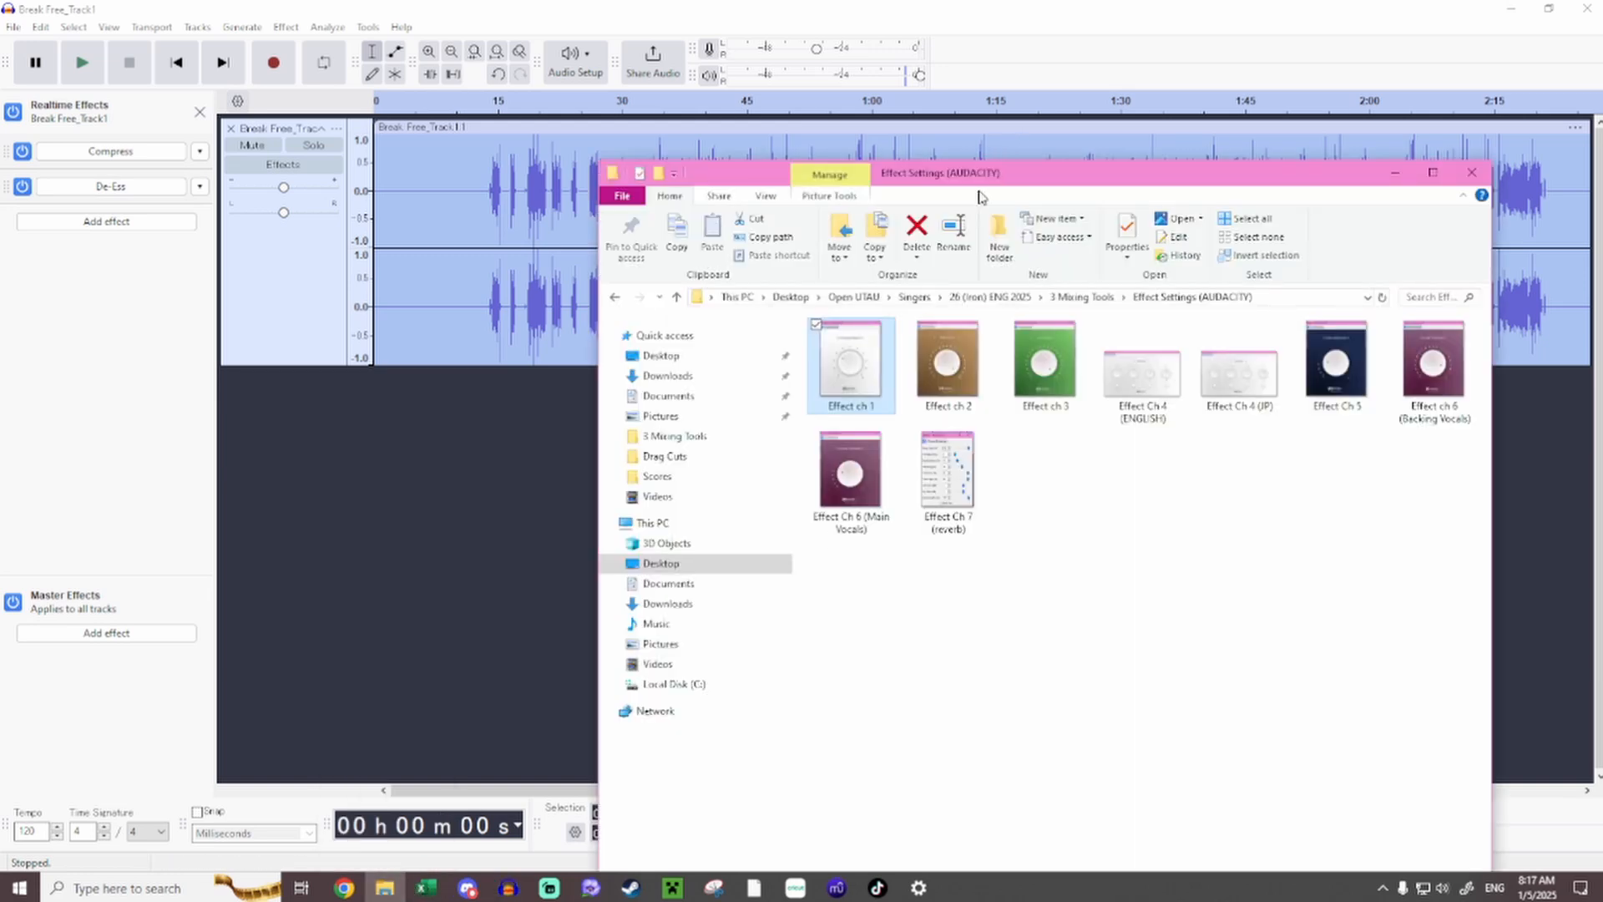
pyautogui.moveTo(963, 180); pyautogui.dragTo(1179, 259)
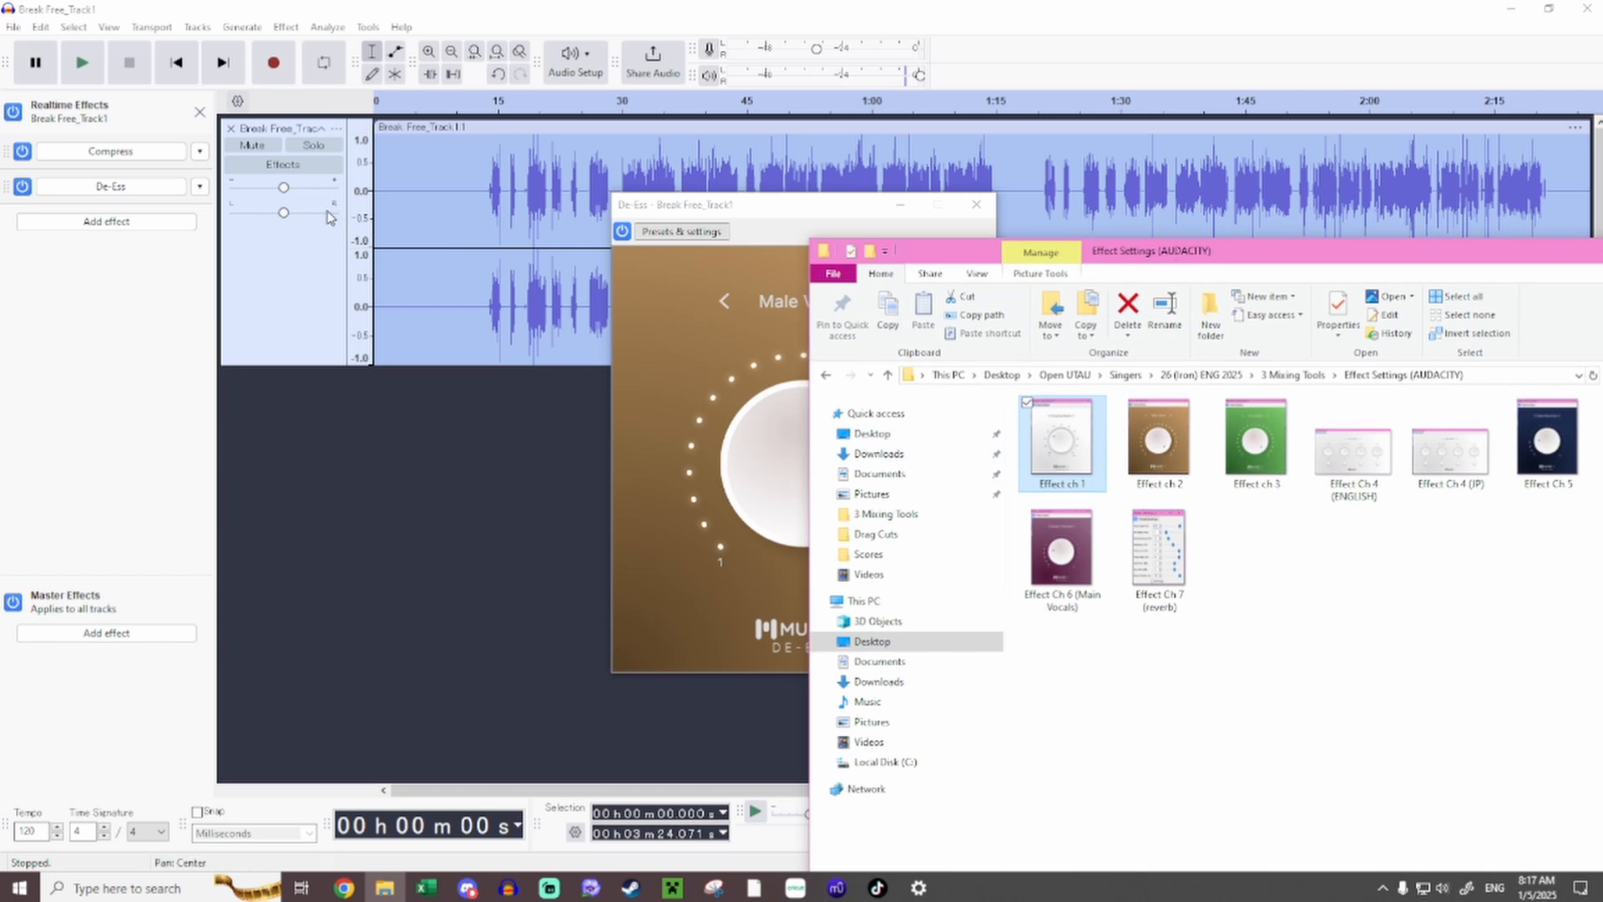
pyautogui.click(114, 225)
pyautogui.moveTo(128, 289)
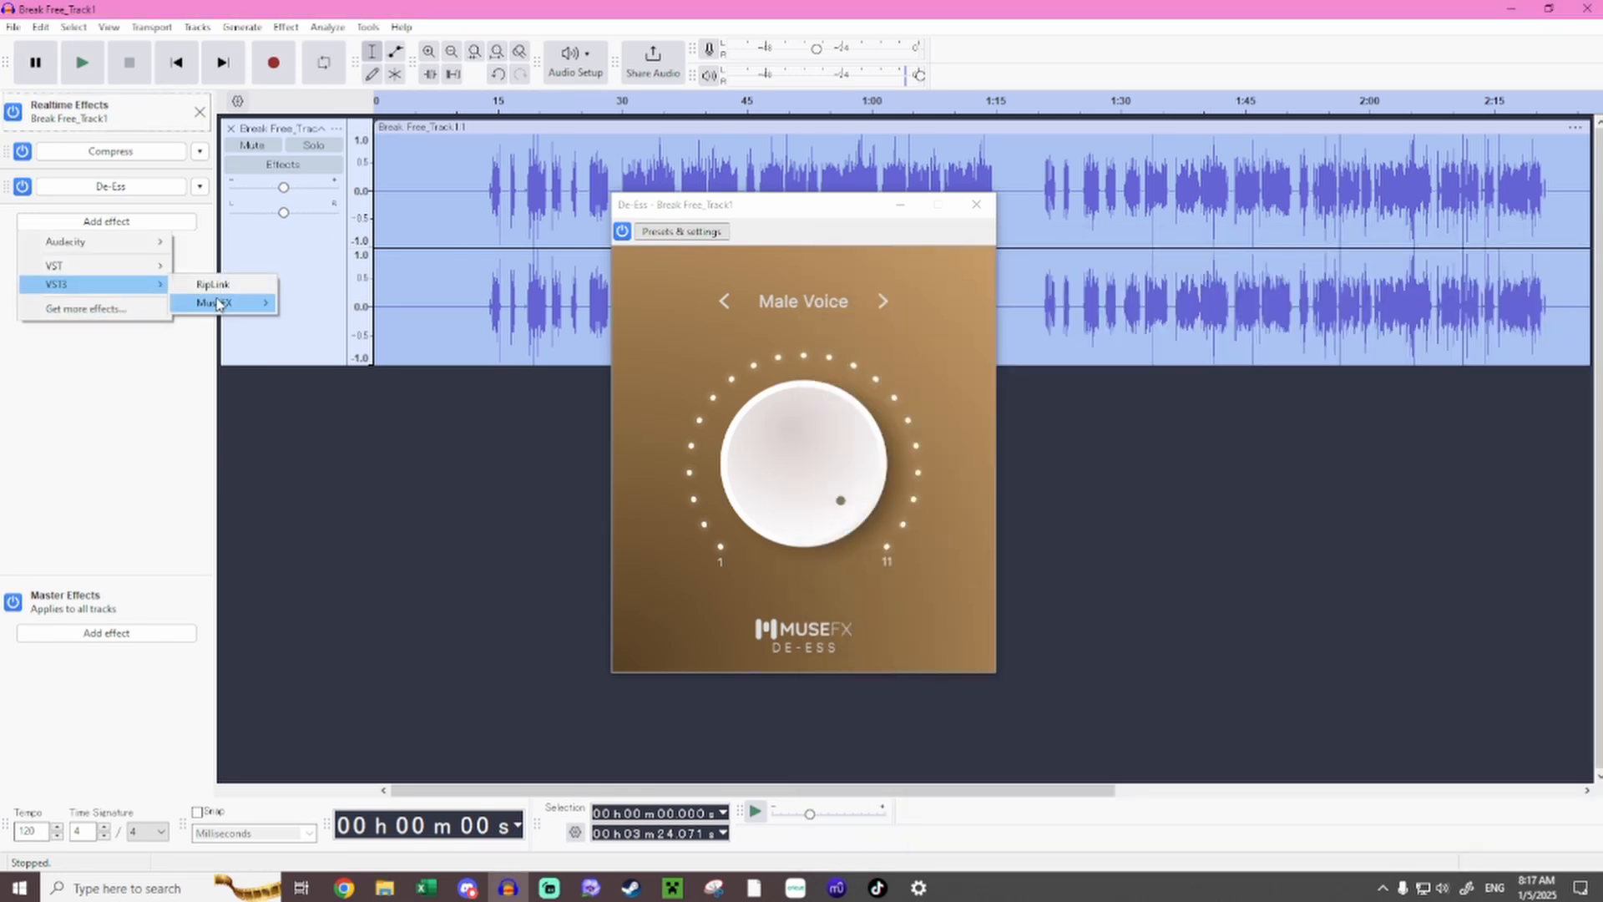
pyautogui.moveTo(220, 302)
pyautogui.click(364, 416)
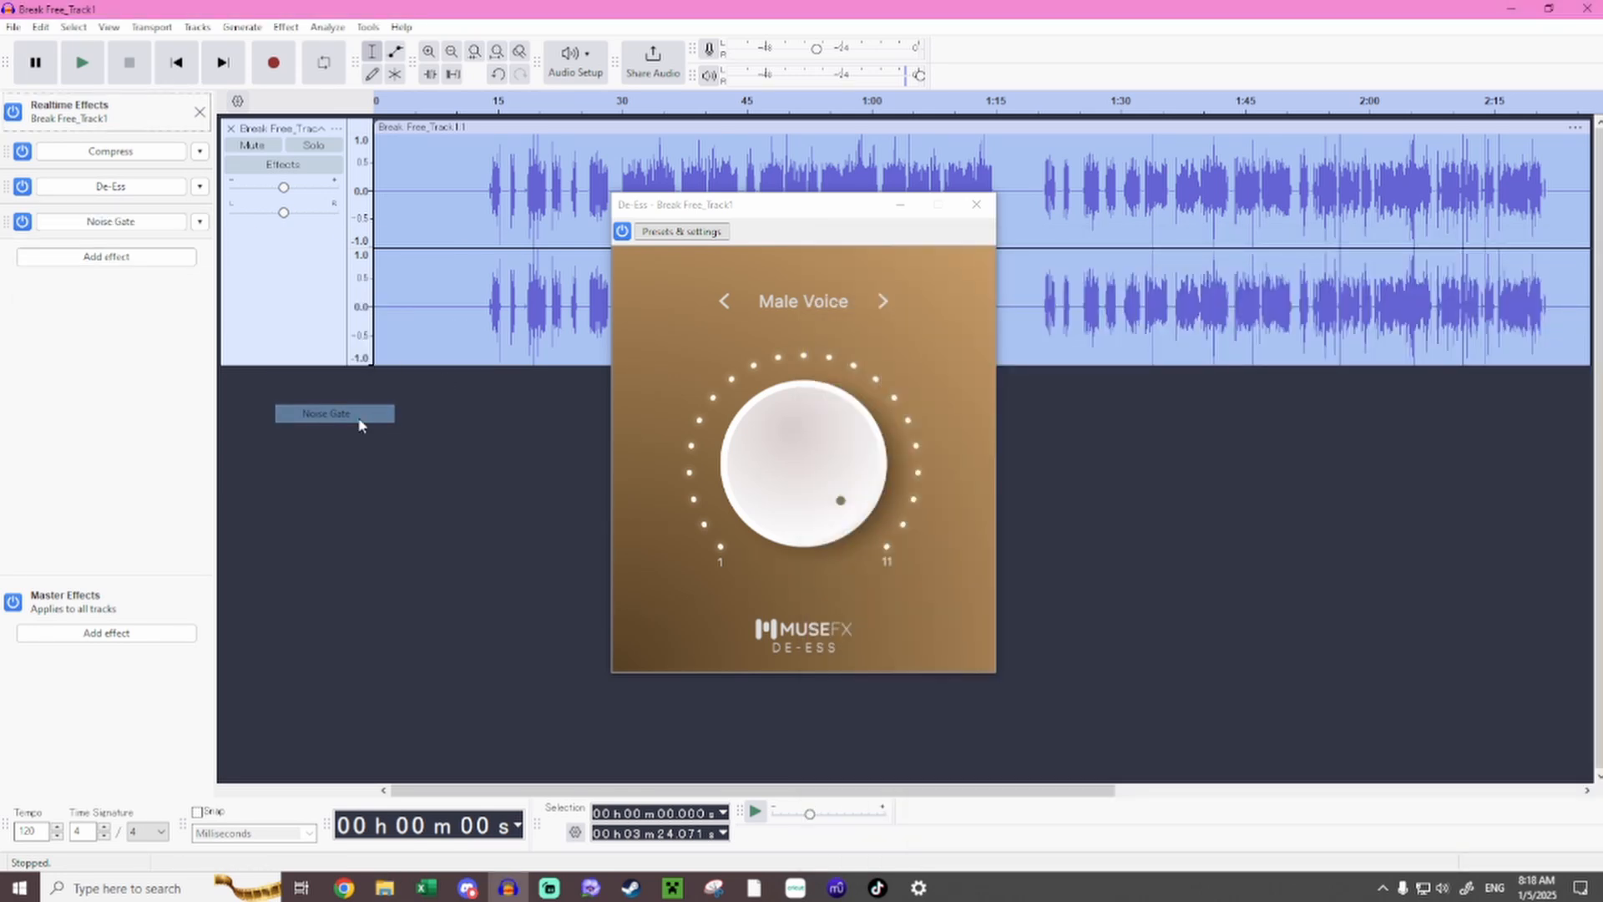
# Open the Noise Gate effect's settings without changing them, and close both the Noise Gate and De-Ess windows.
pyautogui.click(126, 225)
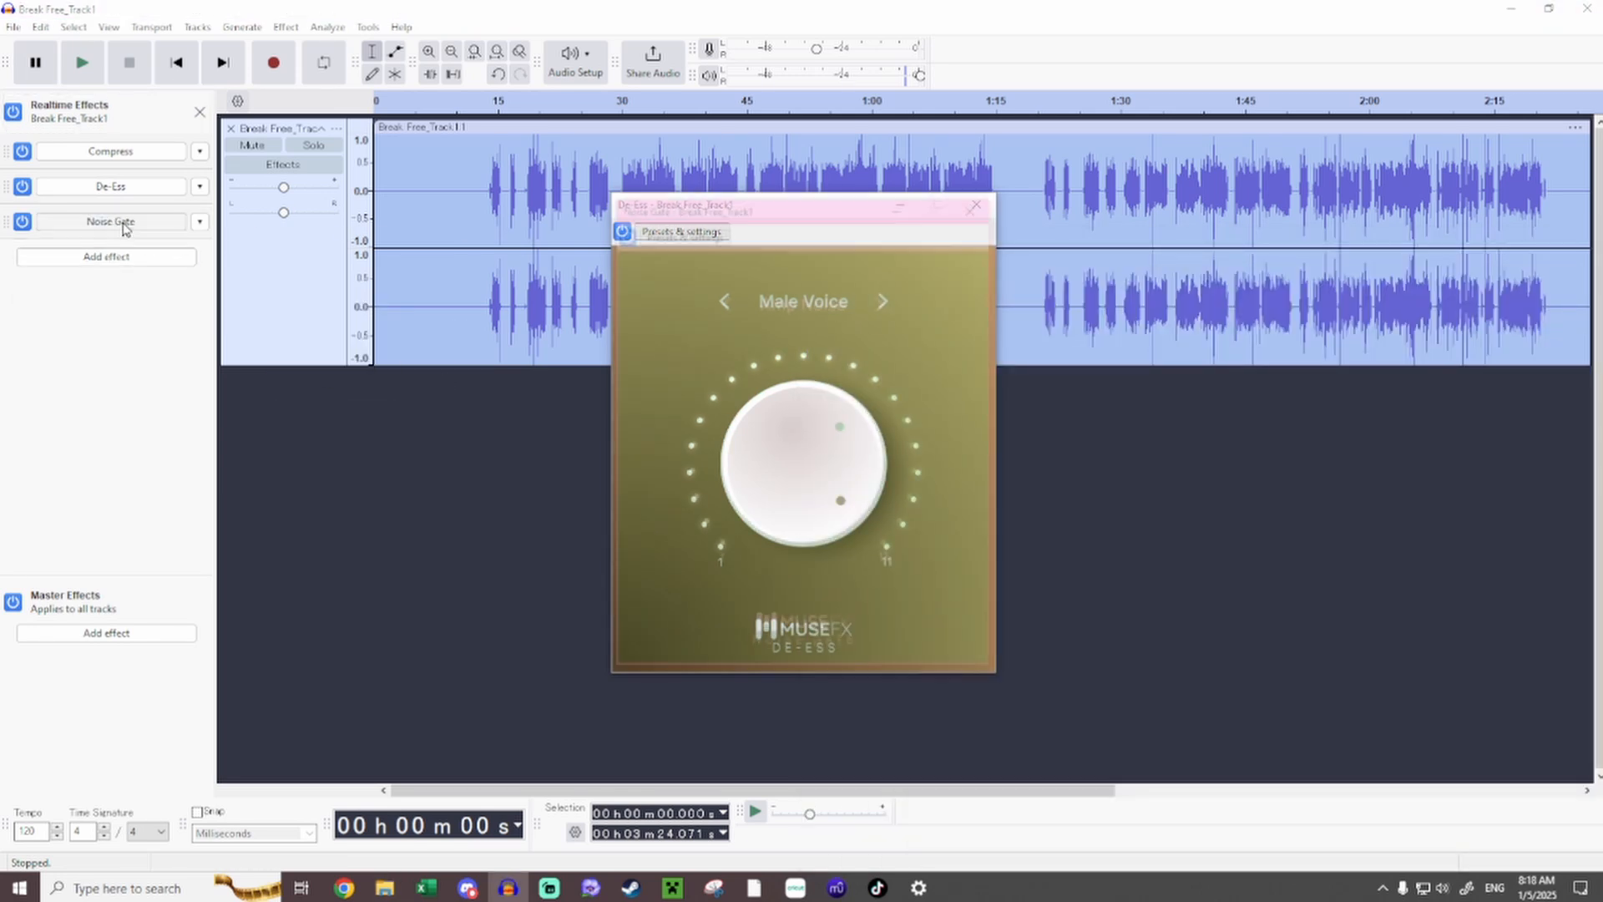
pyautogui.click(976, 204)
pyautogui.click(975, 206)
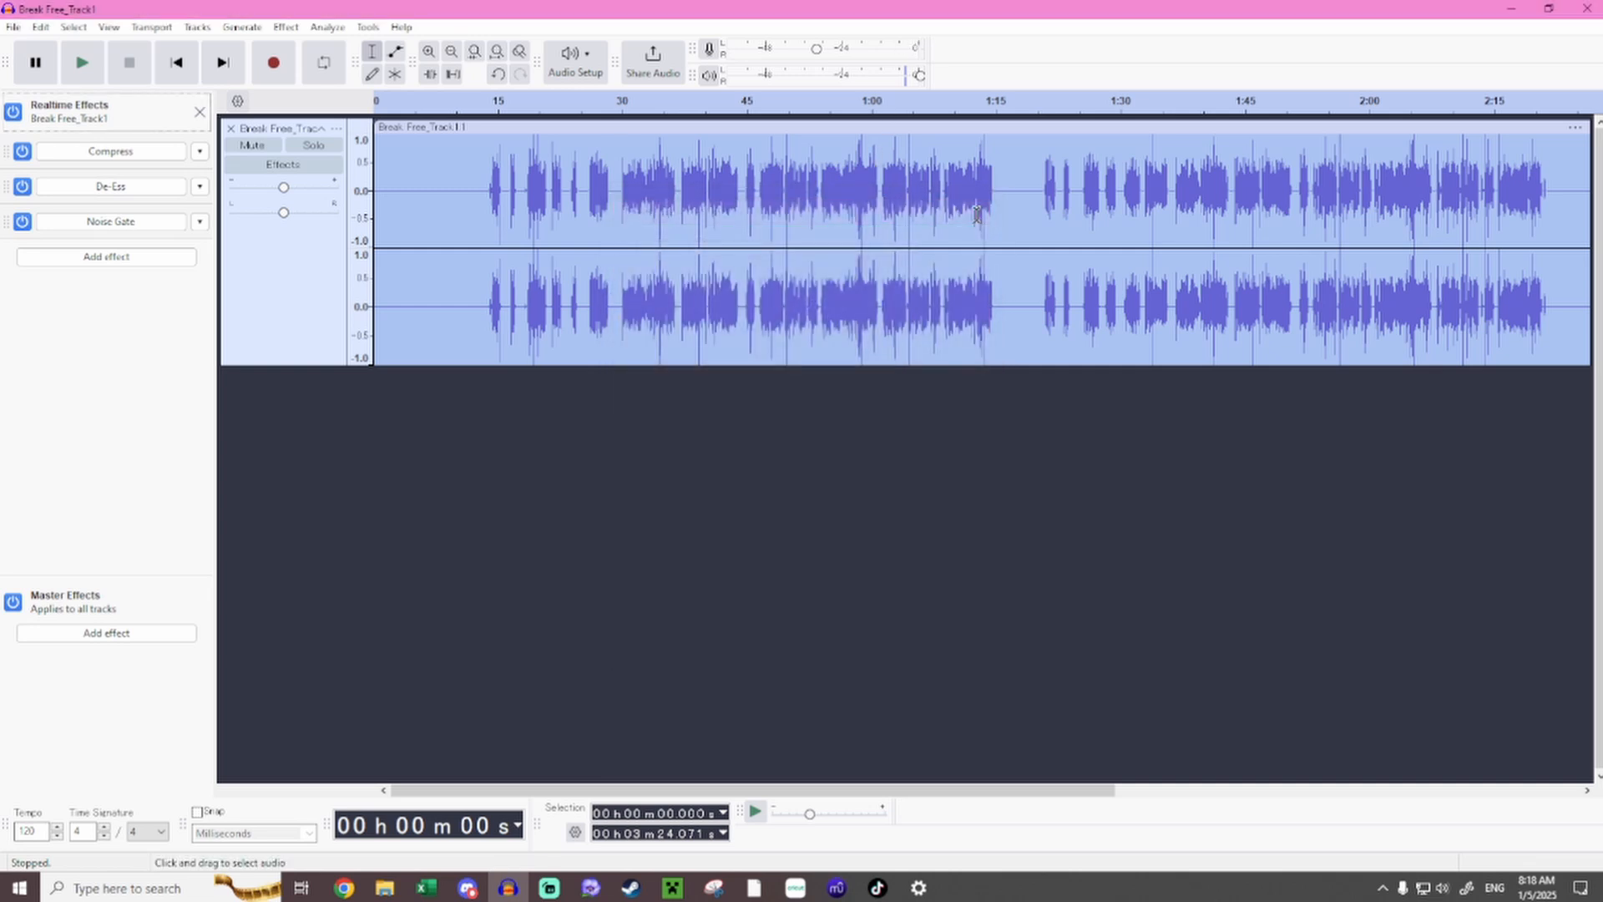
# Audition the vocals with the effects from about 14 seconds, and place the cursor just before the first vocal phrase.
pyautogui.click(484, 101)
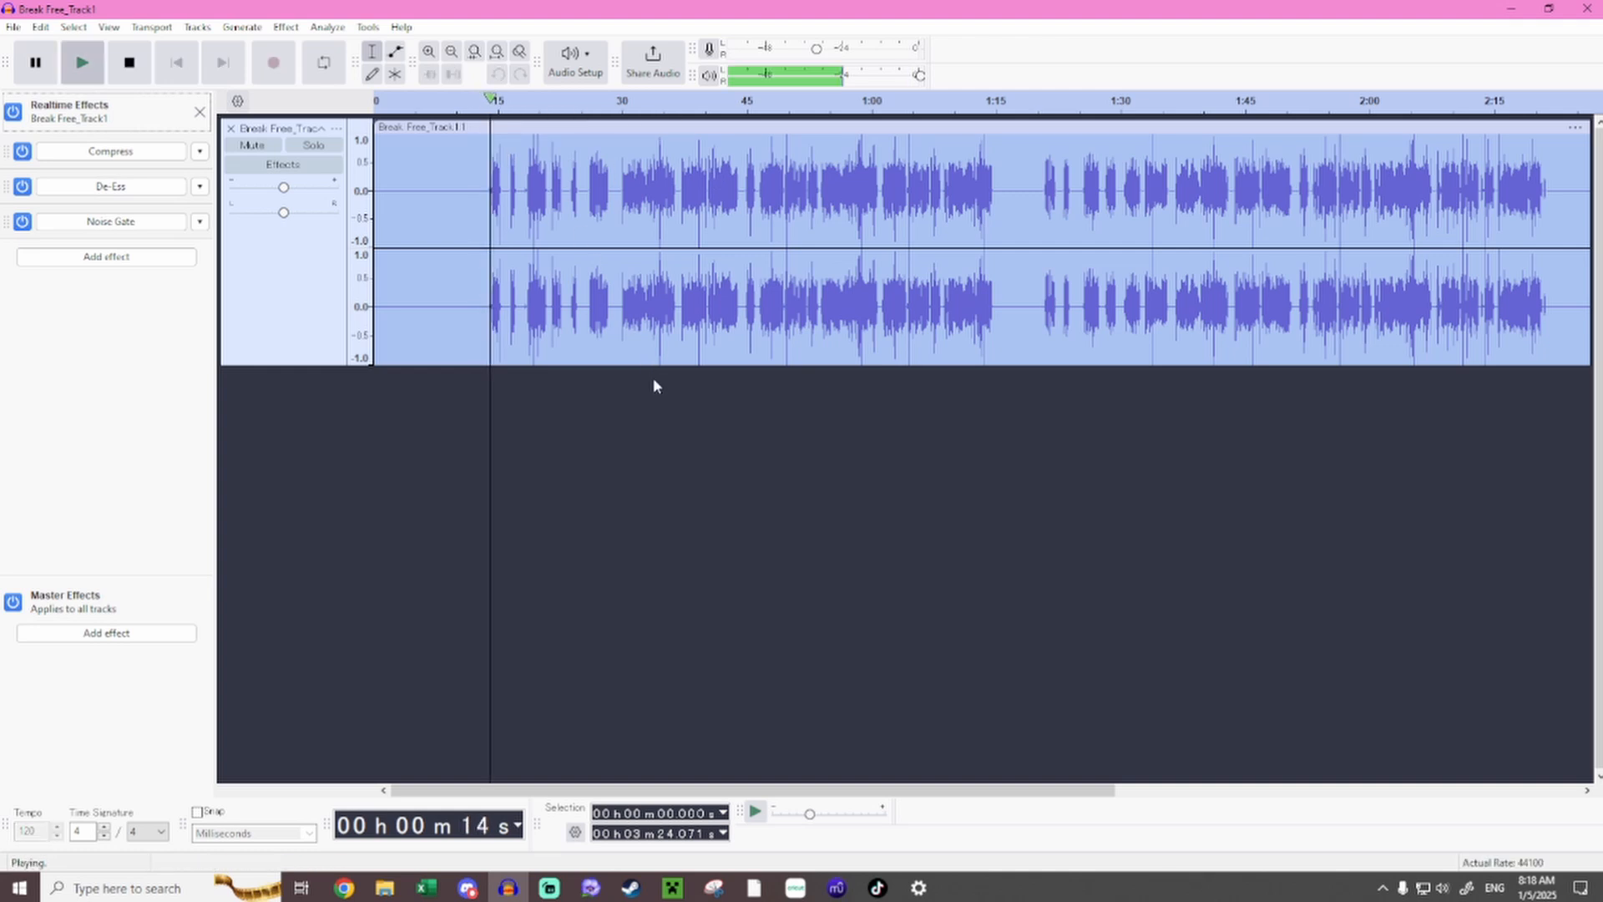
pyautogui.click(143, 66)
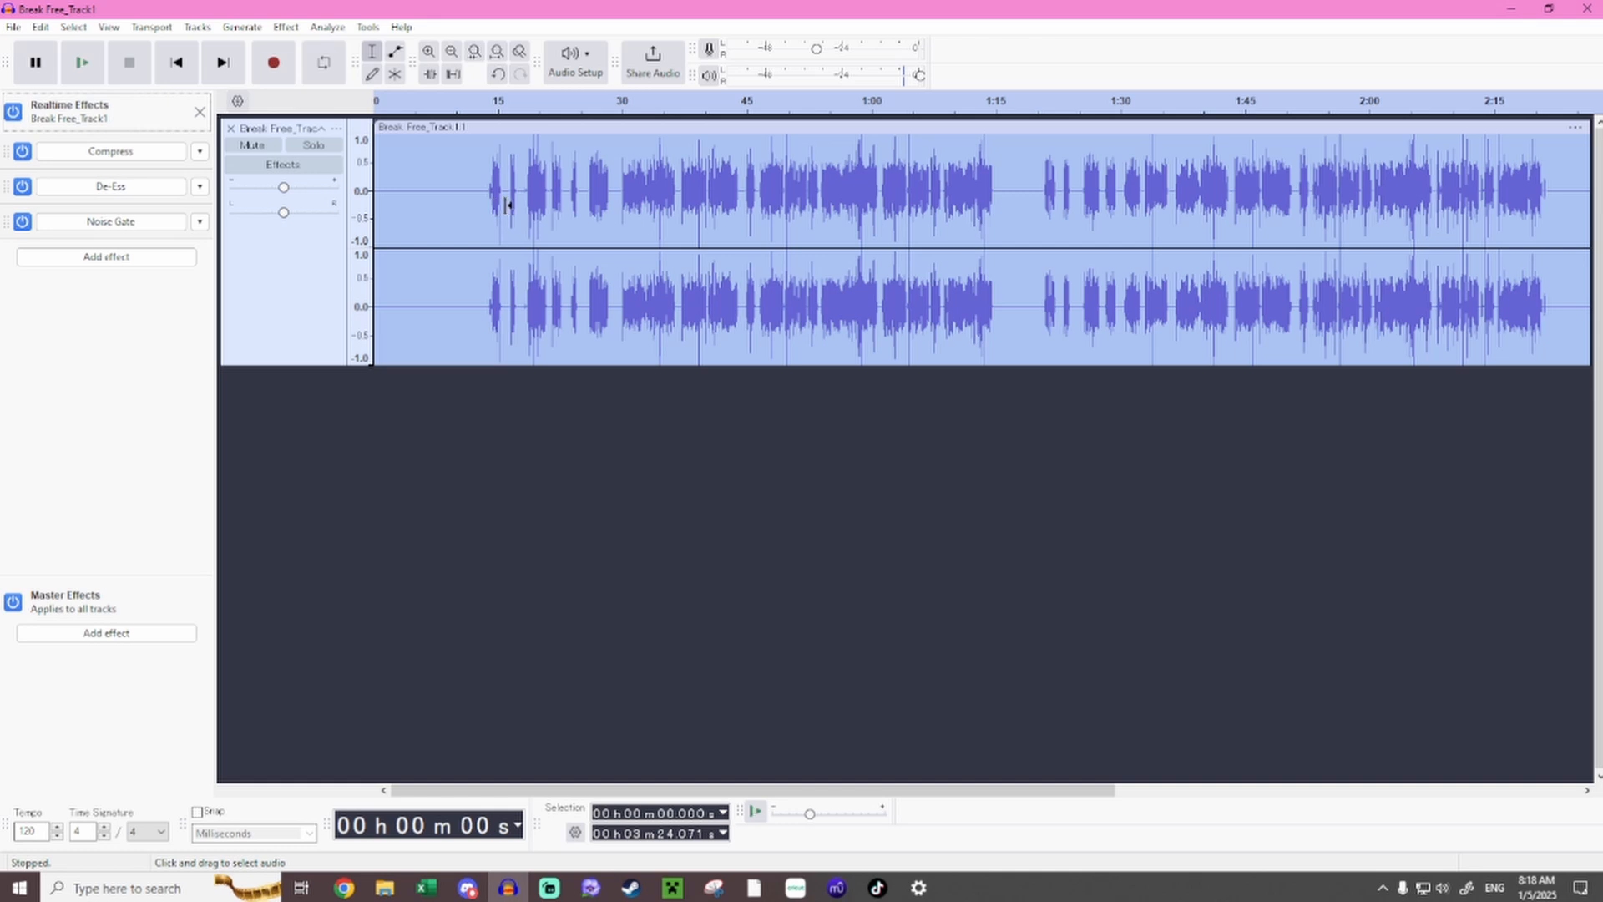
pyautogui.scroll(3, 506, 204)
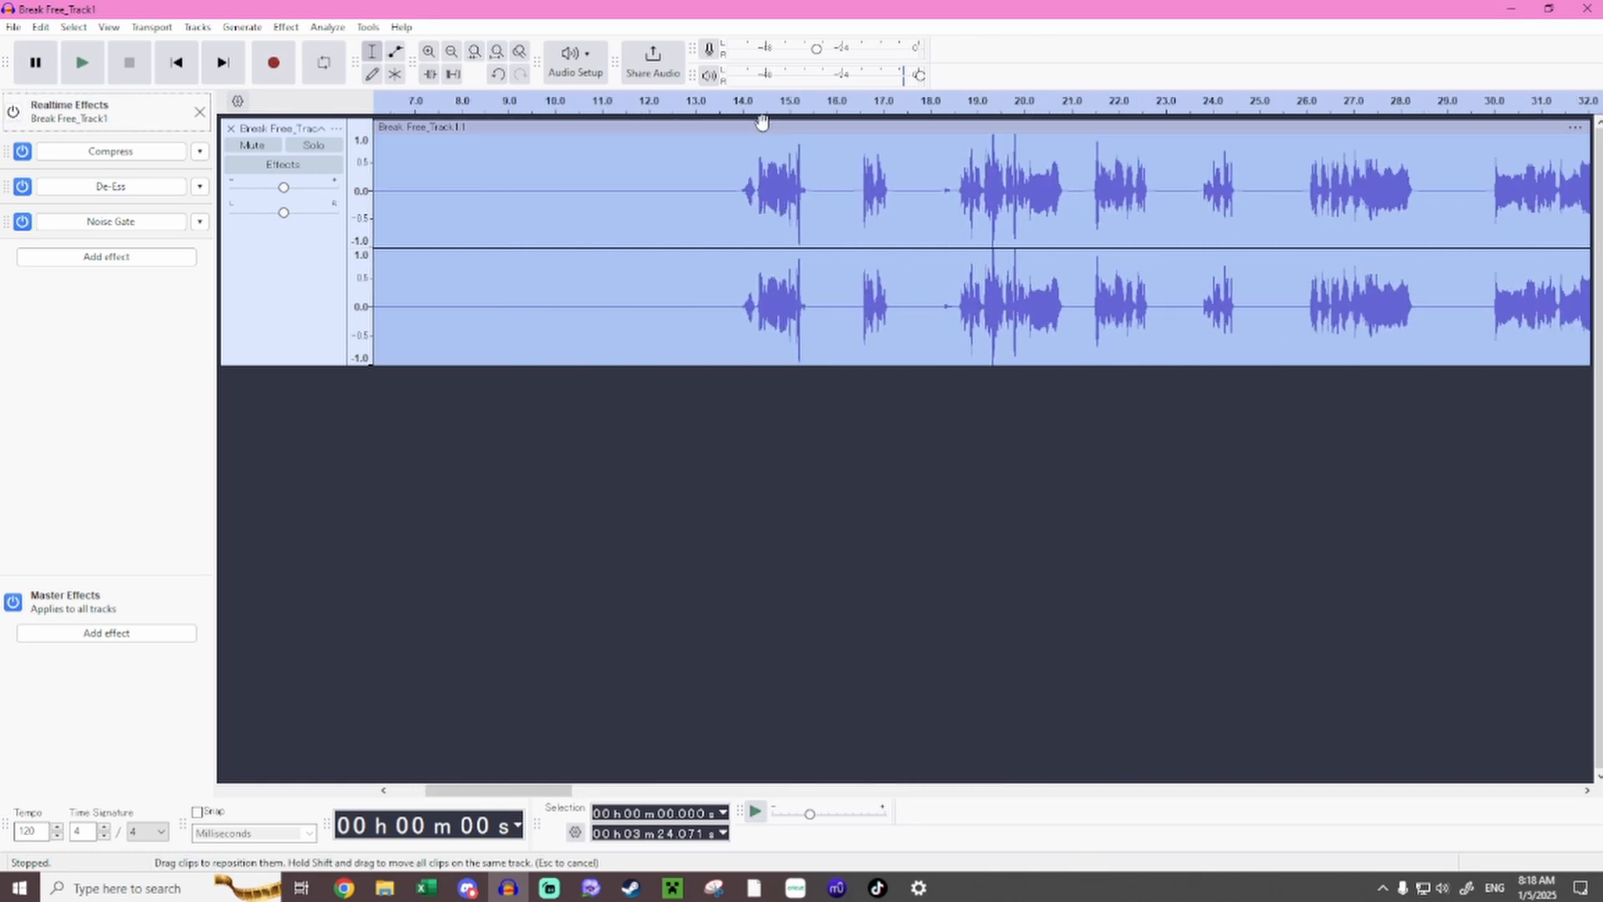
pyautogui.click(723, 117)
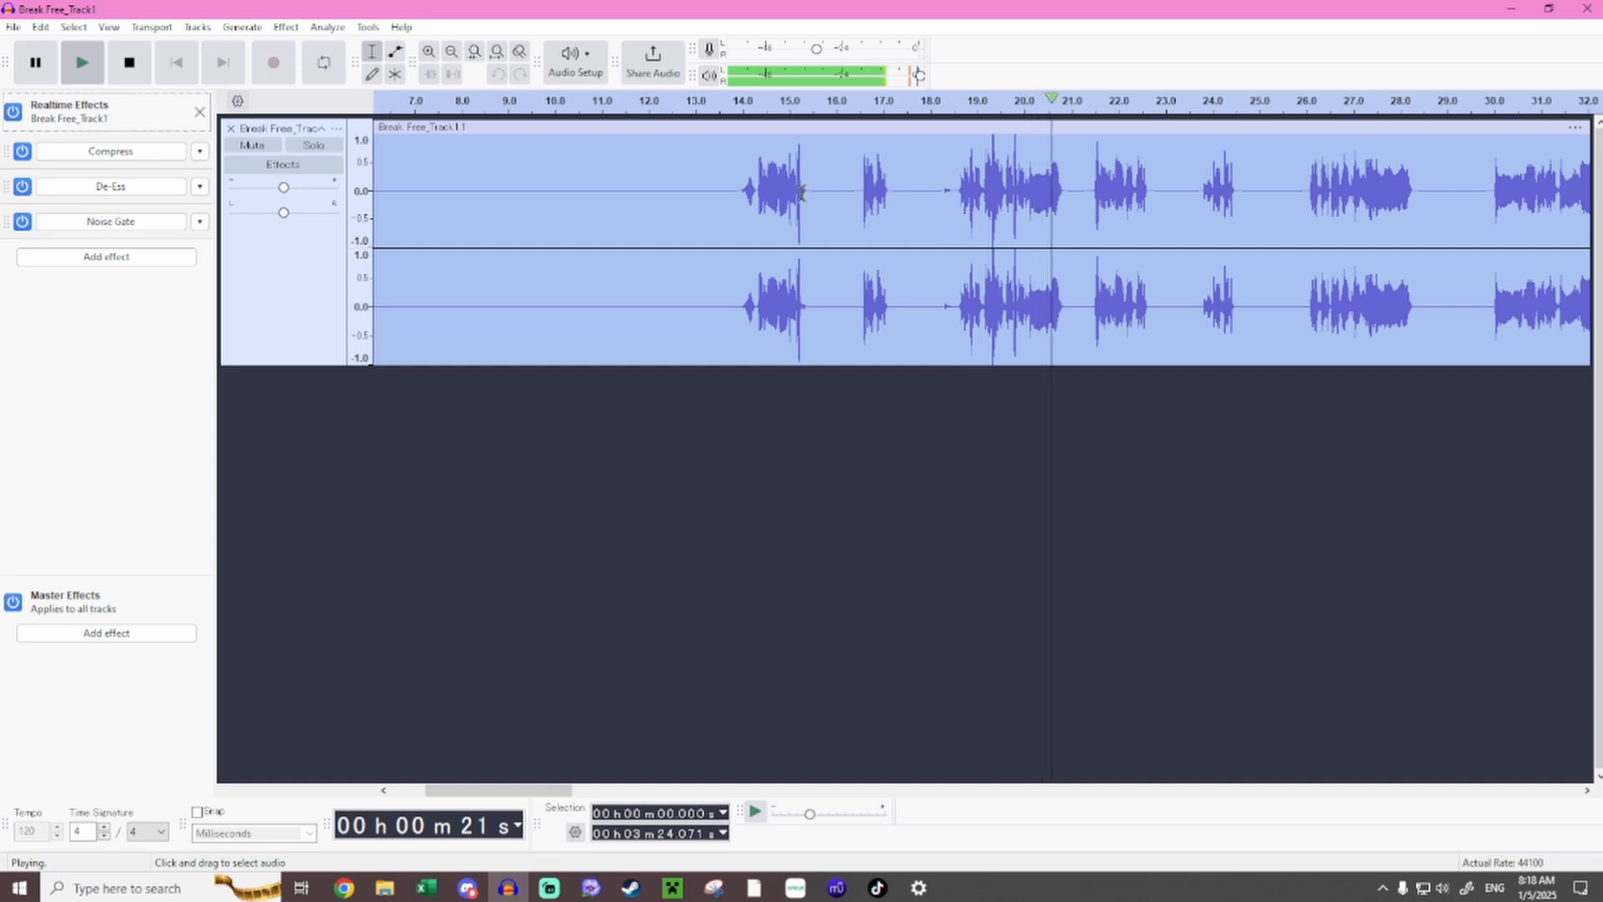
pyautogui.press('space')
pyautogui.click(729, 184)
pyautogui.scroll(-3, 738, 388)
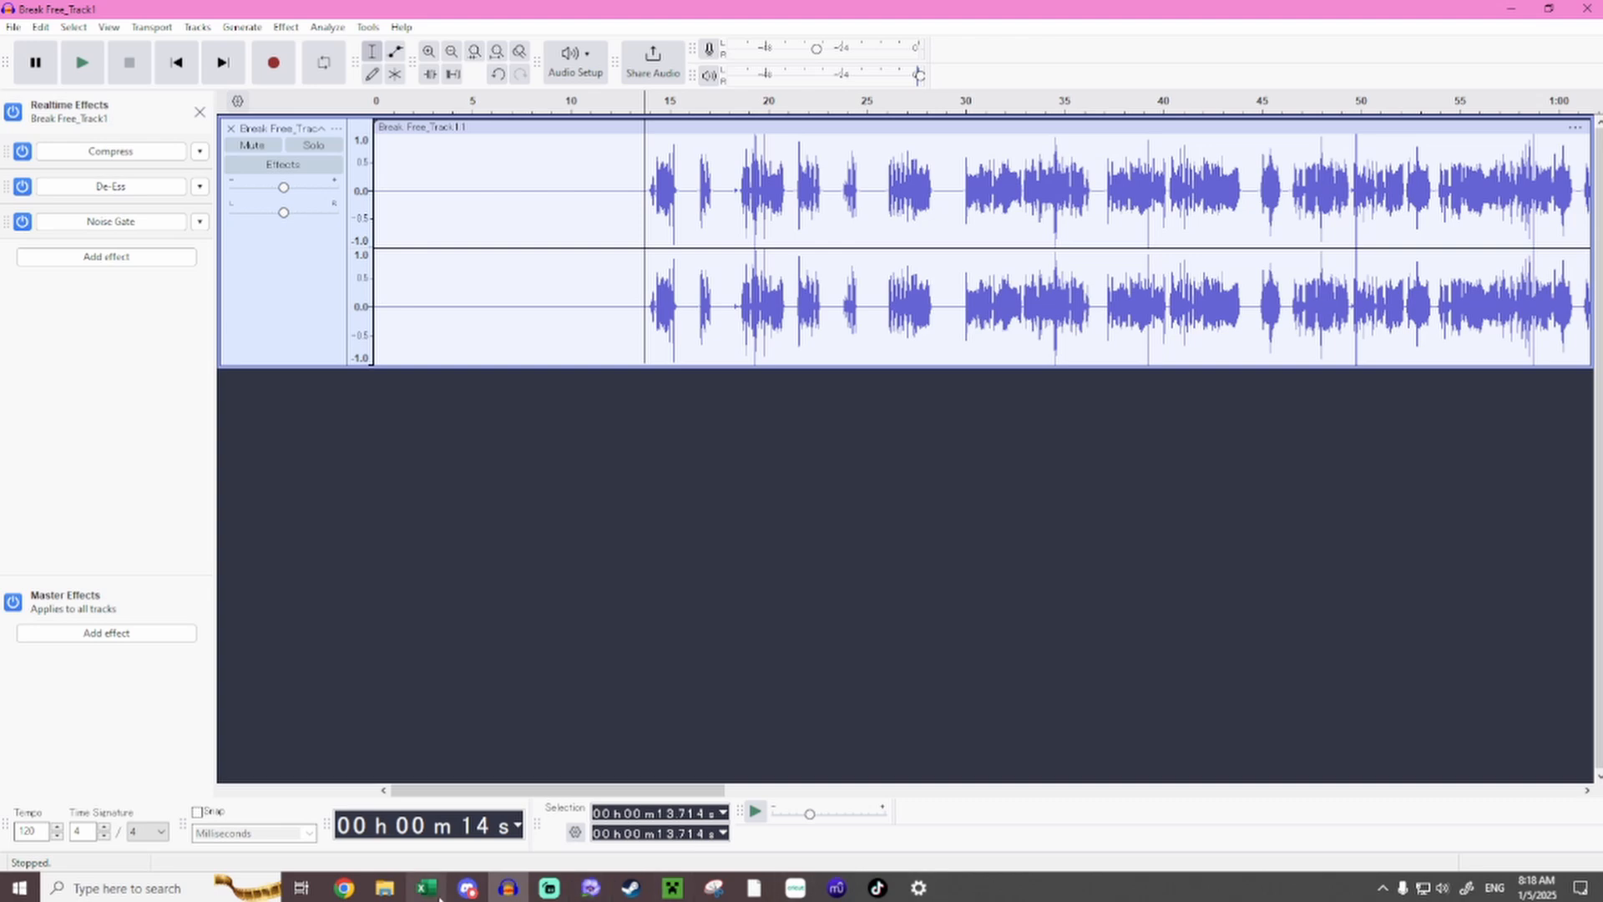
# Open the Effect Ch 4 (ENGLISH) reference image from the Effect Settings (AUDACITY) folder.
pyautogui.click(385, 890)
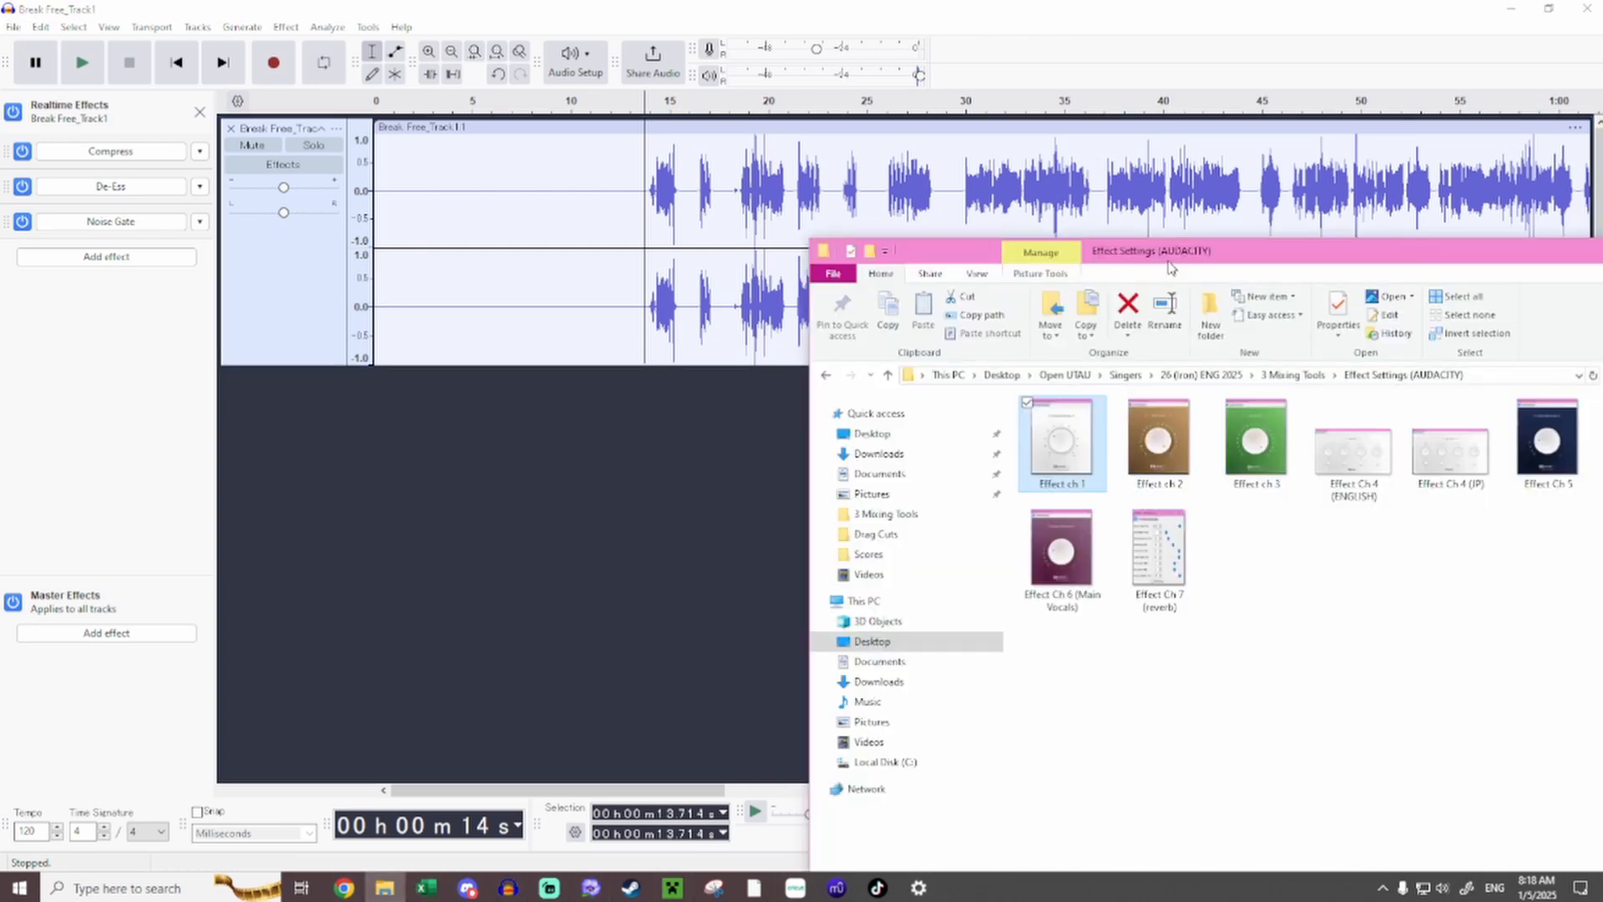
pyautogui.moveTo(1171, 267); pyautogui.dragTo(1015, 271)
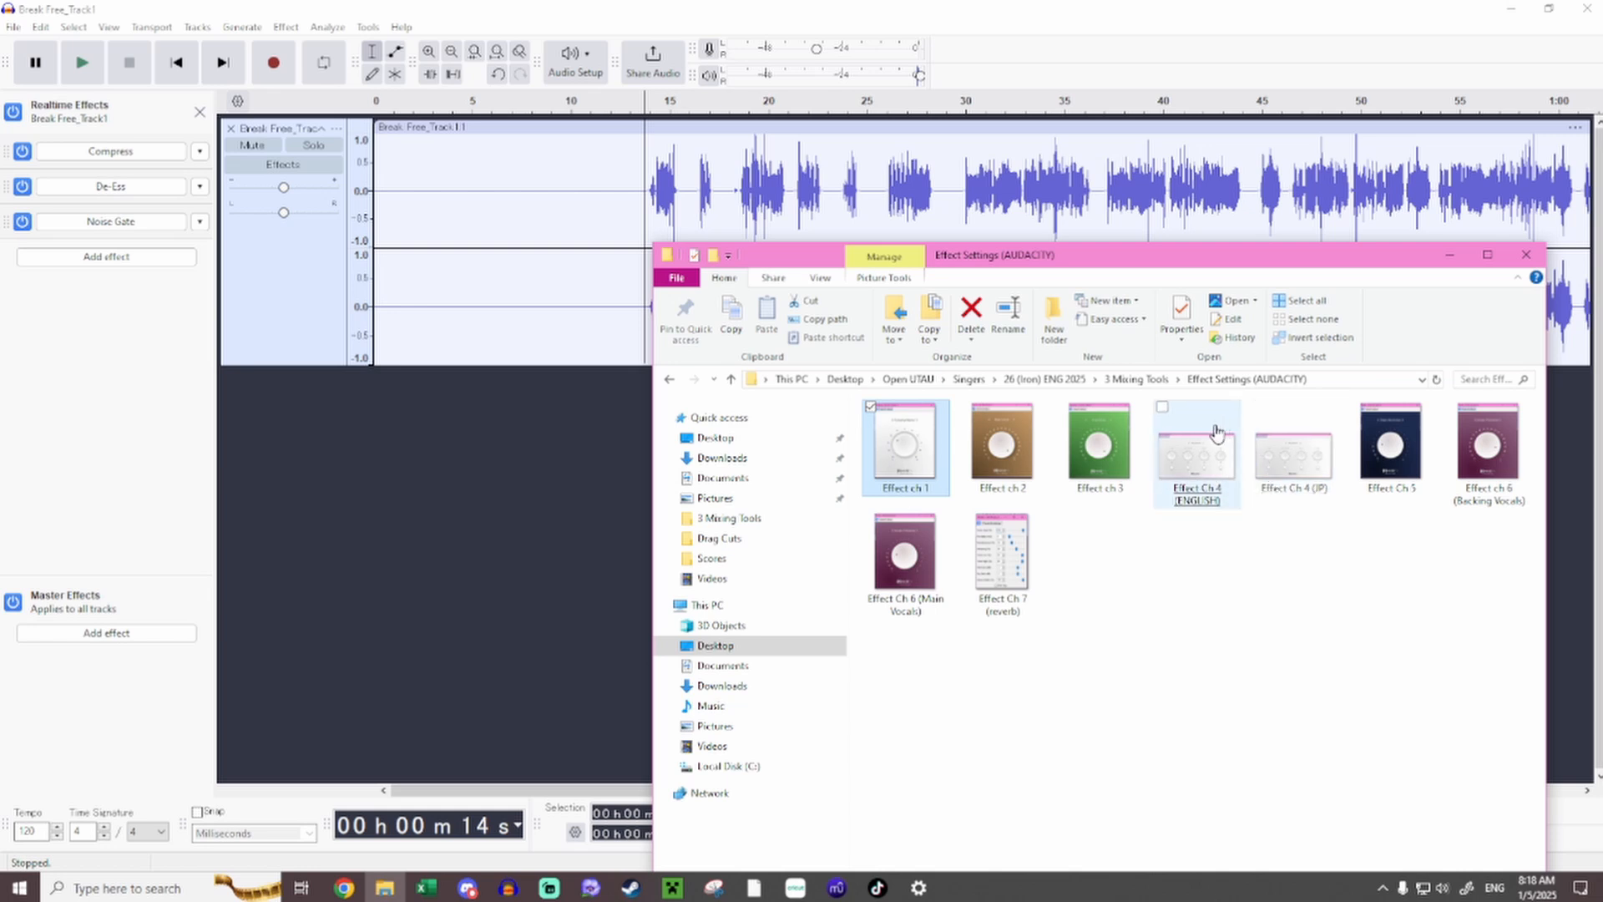
pyautogui.doubleClick(1234, 451)
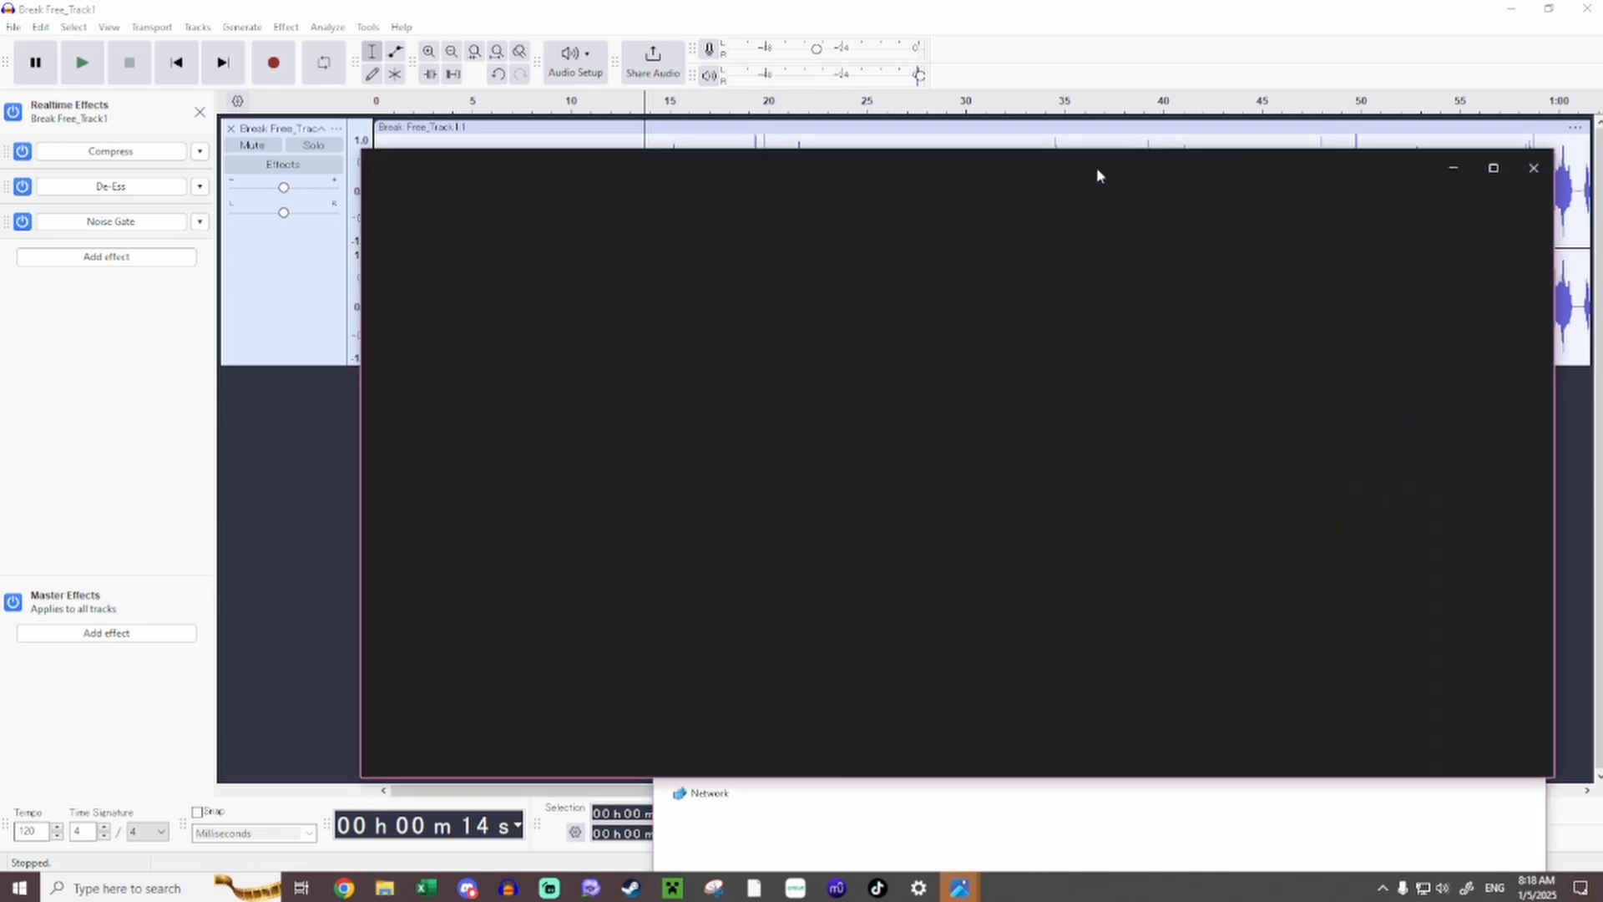
pyautogui.moveTo(880, 162)
pyautogui.mouseDown()
pyautogui.moveTo(895, 224)
pyautogui.moveTo(880, 187)
pyautogui.mouseUp()
# Add the MuseFX Pro EQ VST3 plug-in as the fourth realtime effect, after Noise Gate.
pyautogui.click(106, 257)
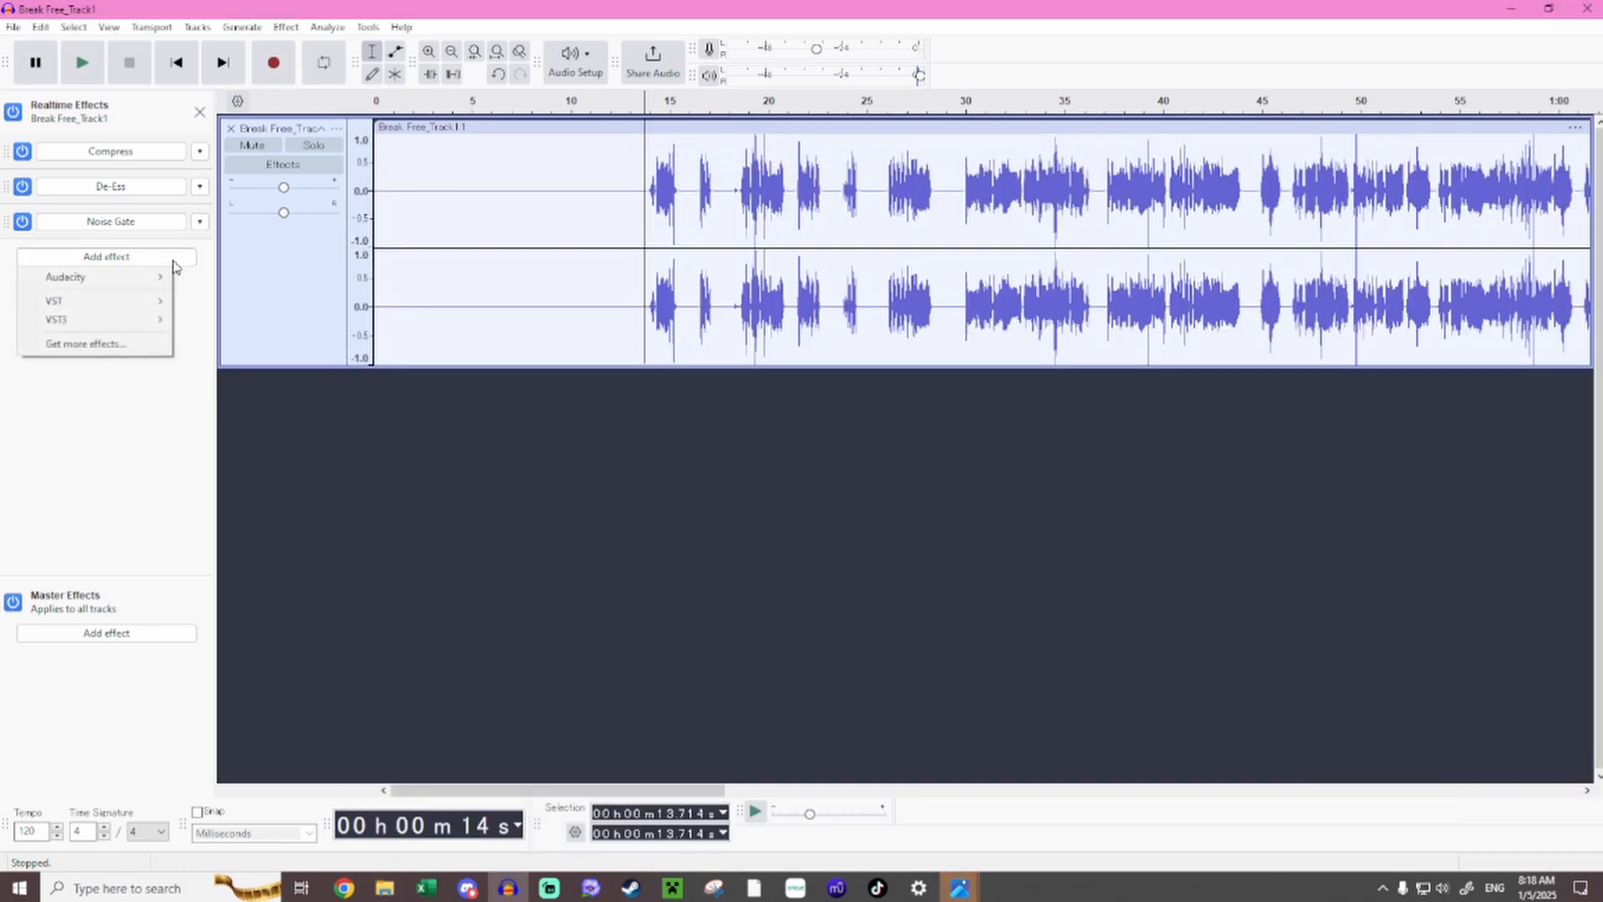
pyautogui.moveTo(125, 319)
pyautogui.moveTo(227, 338)
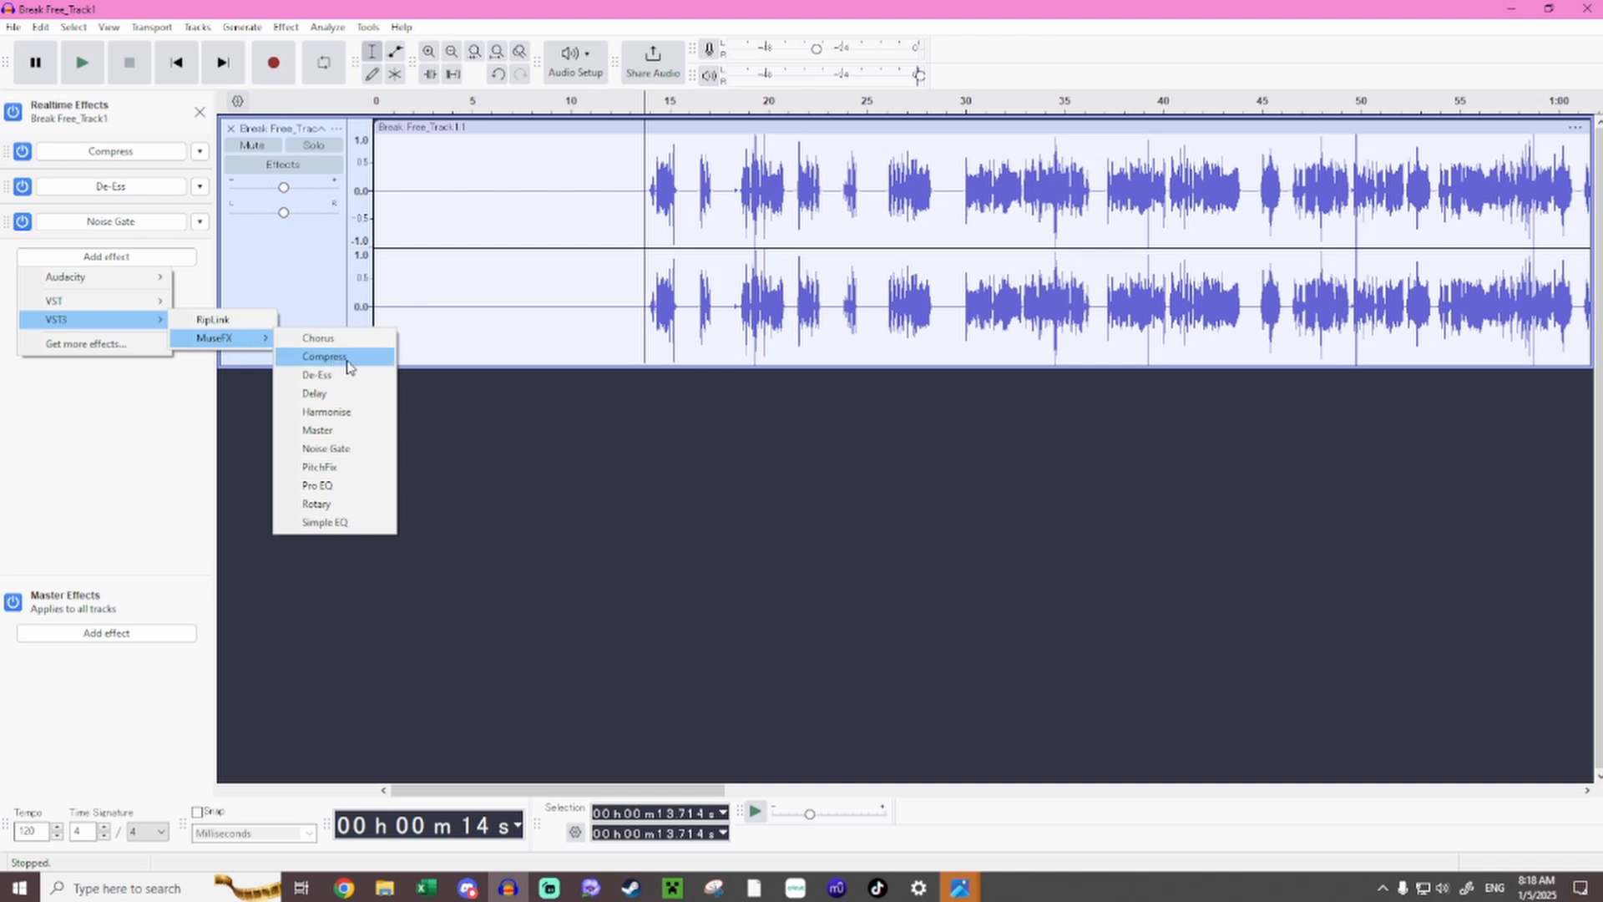
pyautogui.click(344, 484)
# Load the 26 Iron ENG user preset in the Pro EQ effect and audition the opening vocals briefly from the cursor.
pyautogui.click(126, 257)
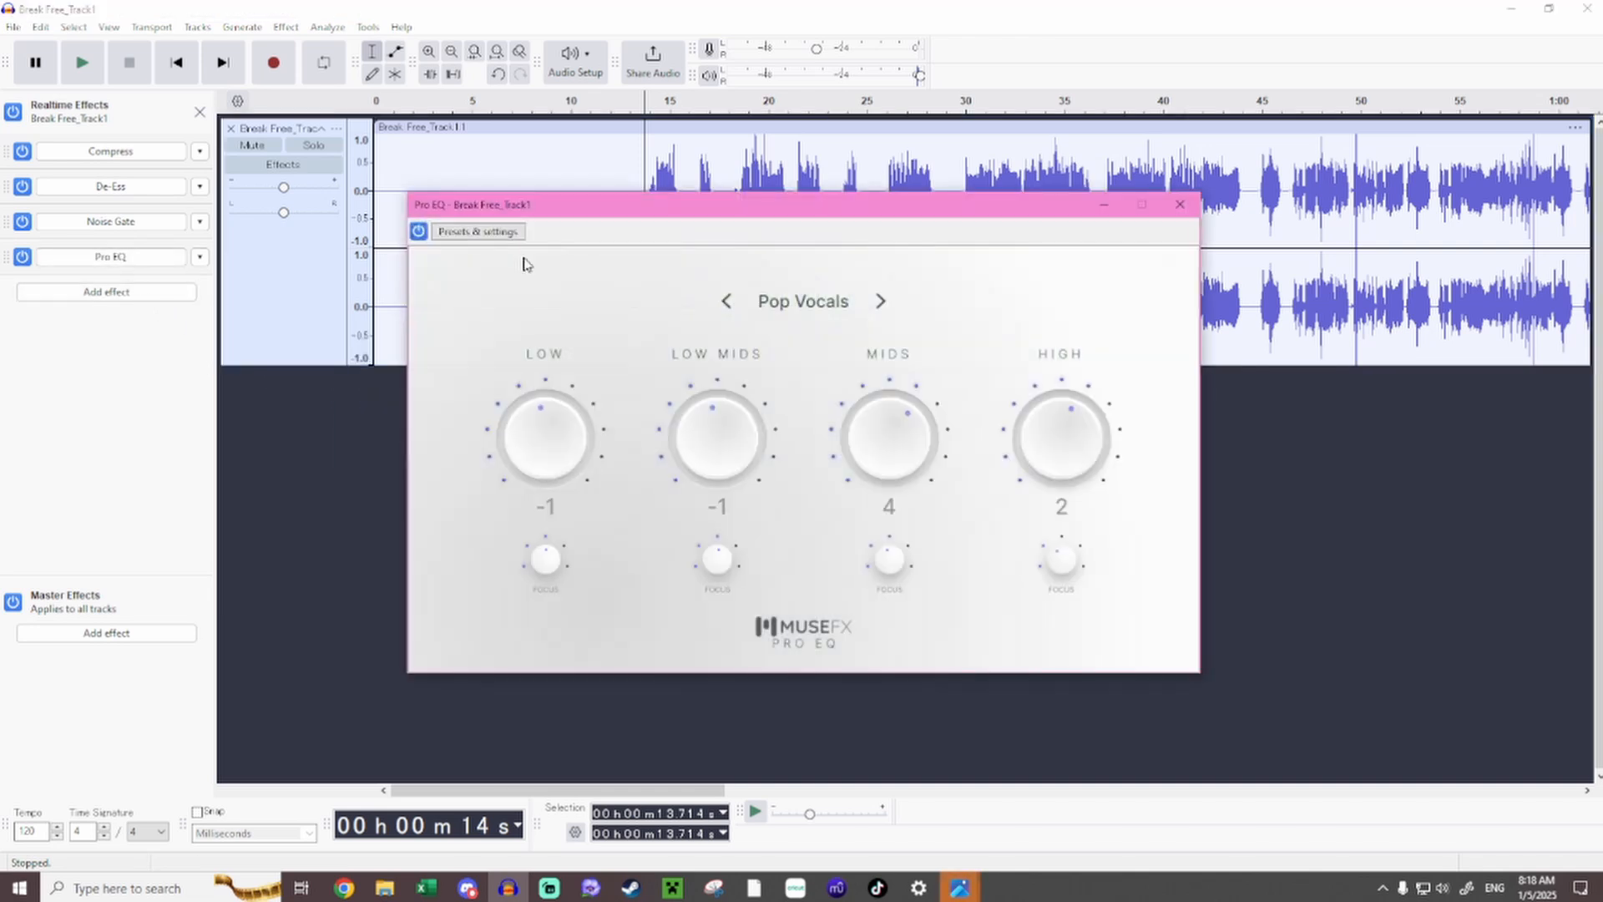
pyautogui.click(478, 231)
pyautogui.moveTo(555, 254)
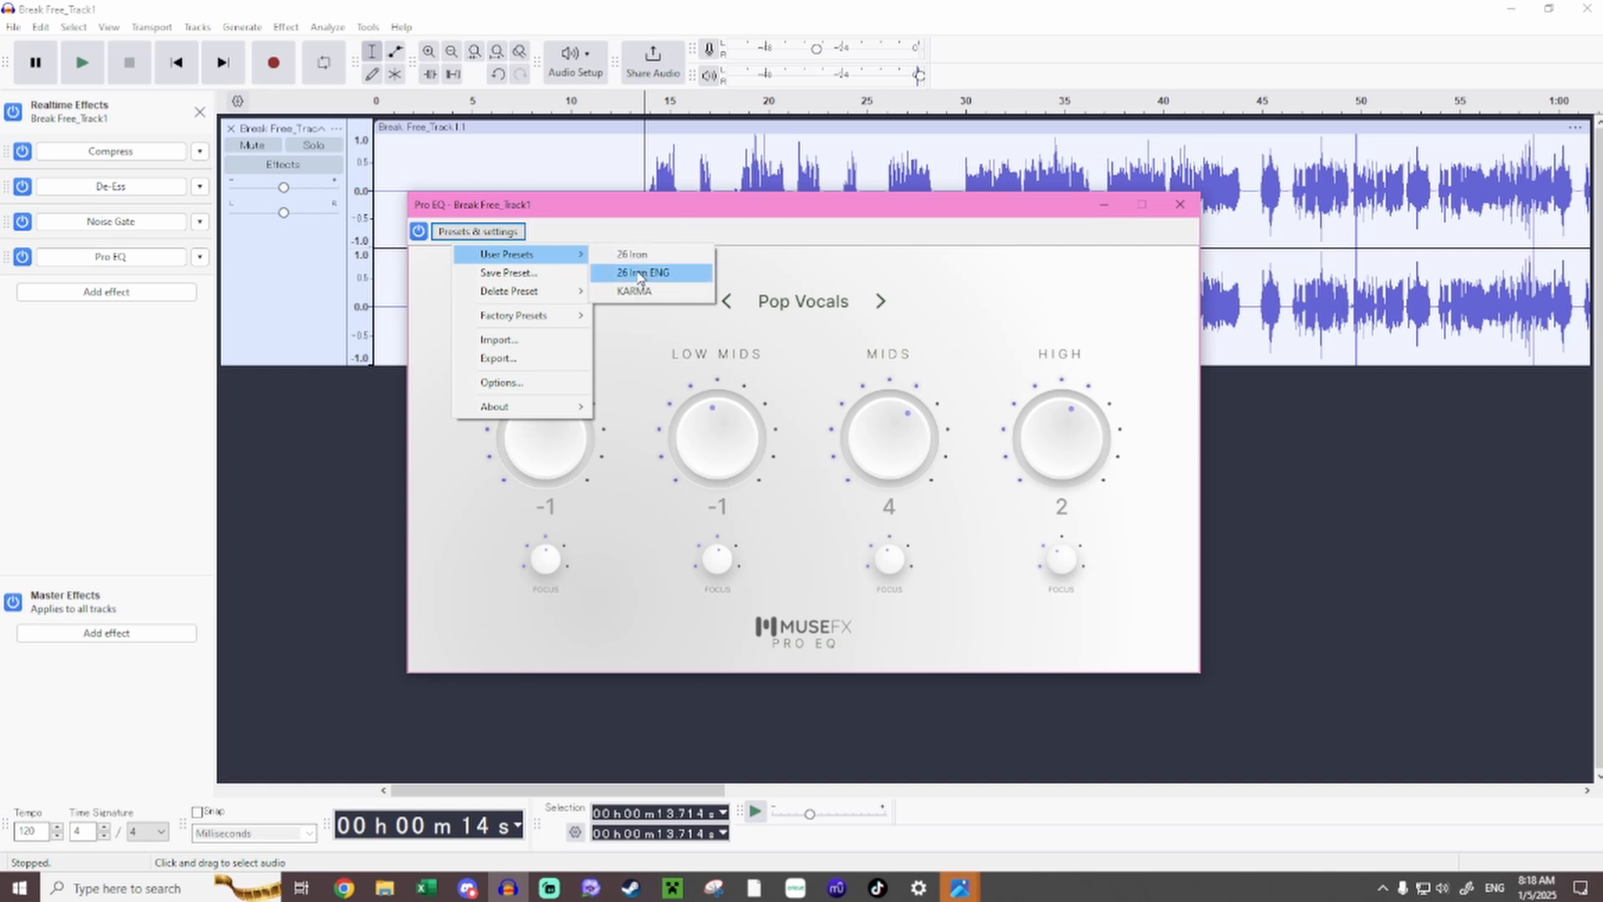
pyautogui.click(642, 274)
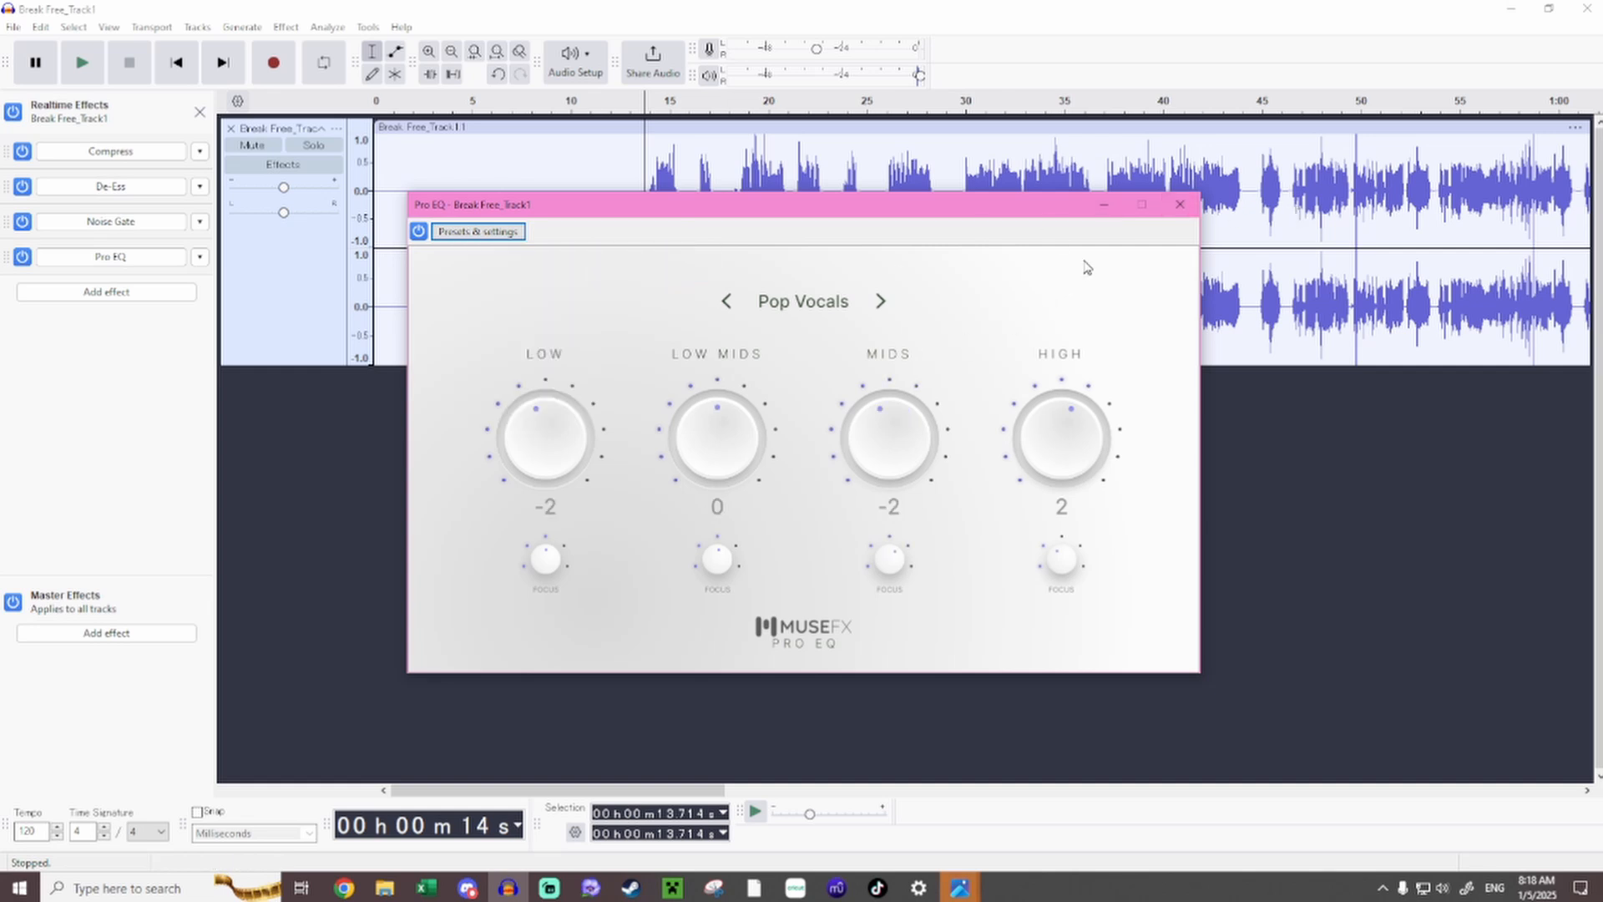
pyautogui.click(1176, 212)
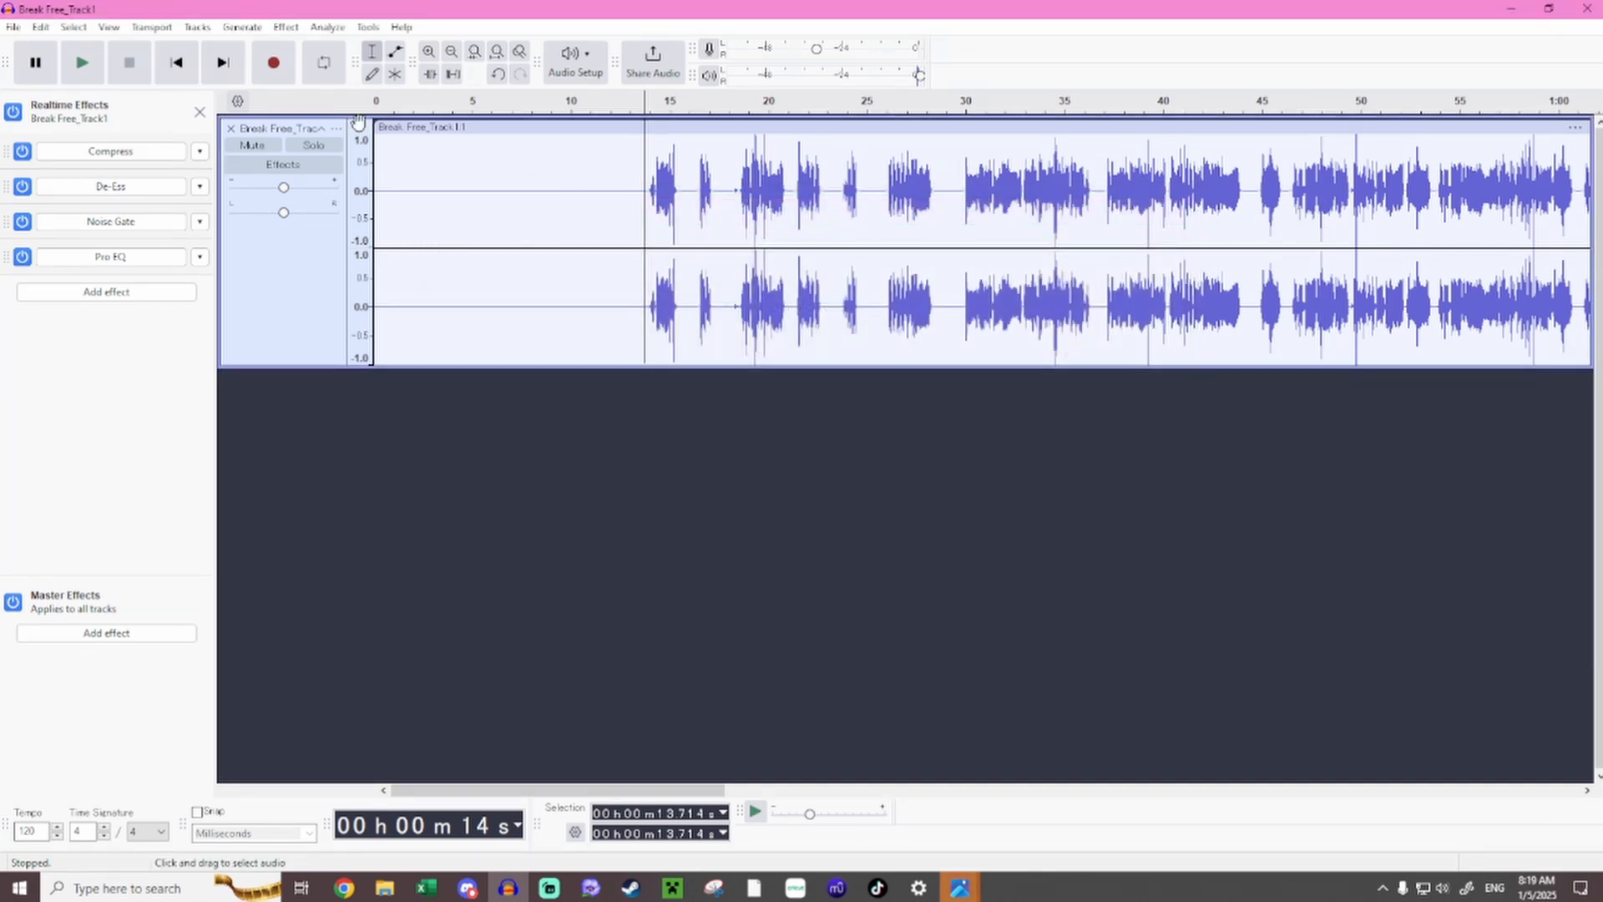
pyautogui.click(82, 64)
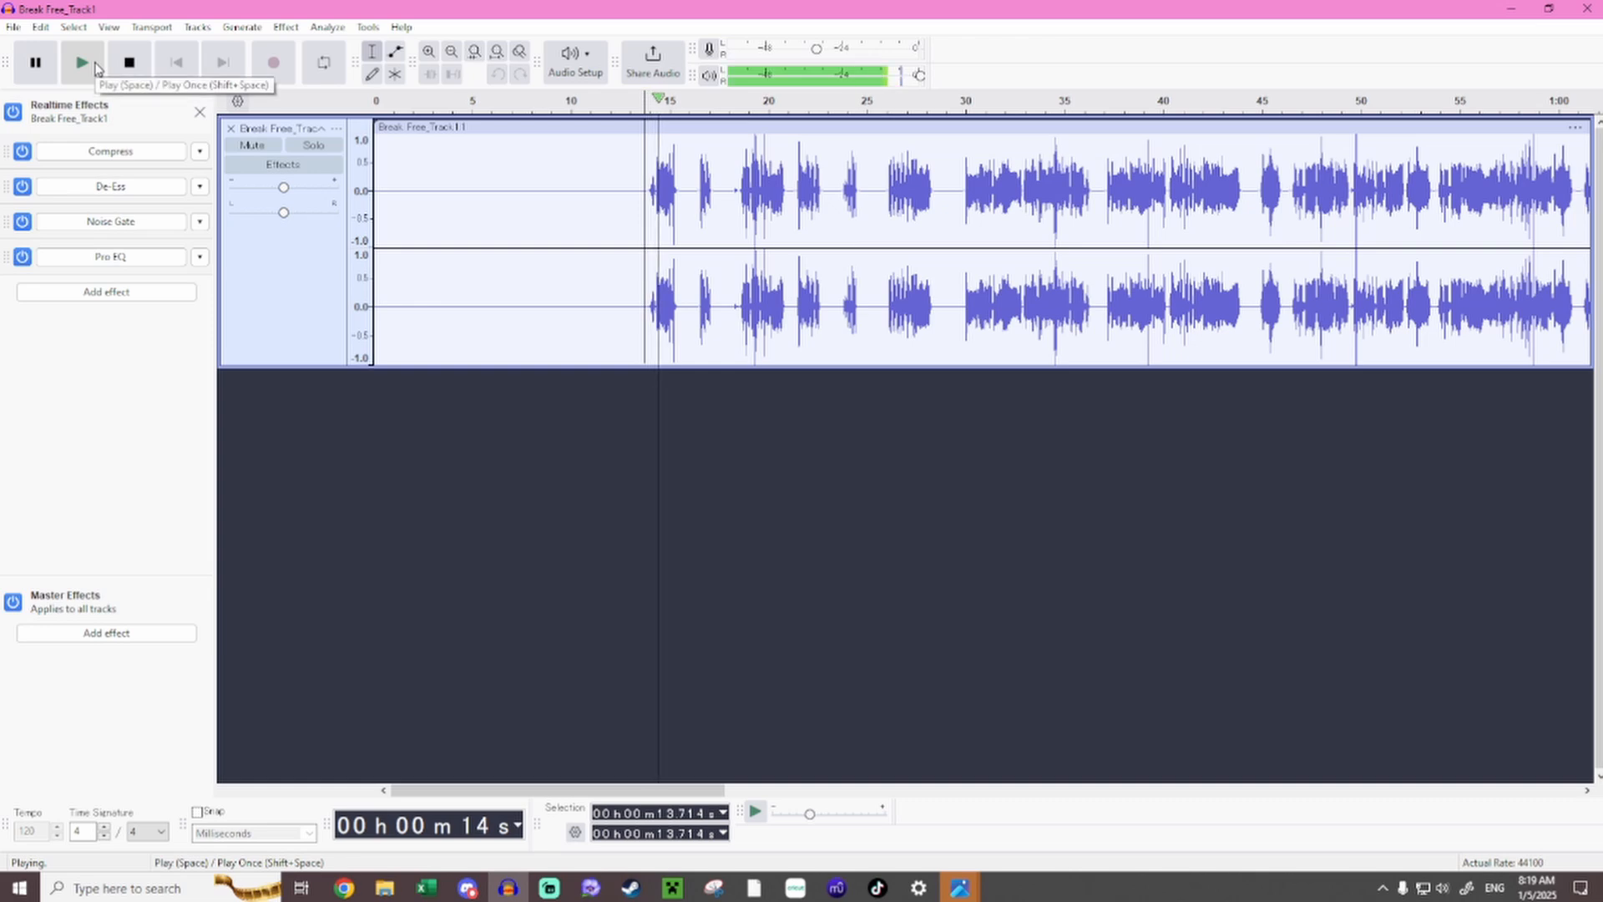
pyautogui.click(129, 64)
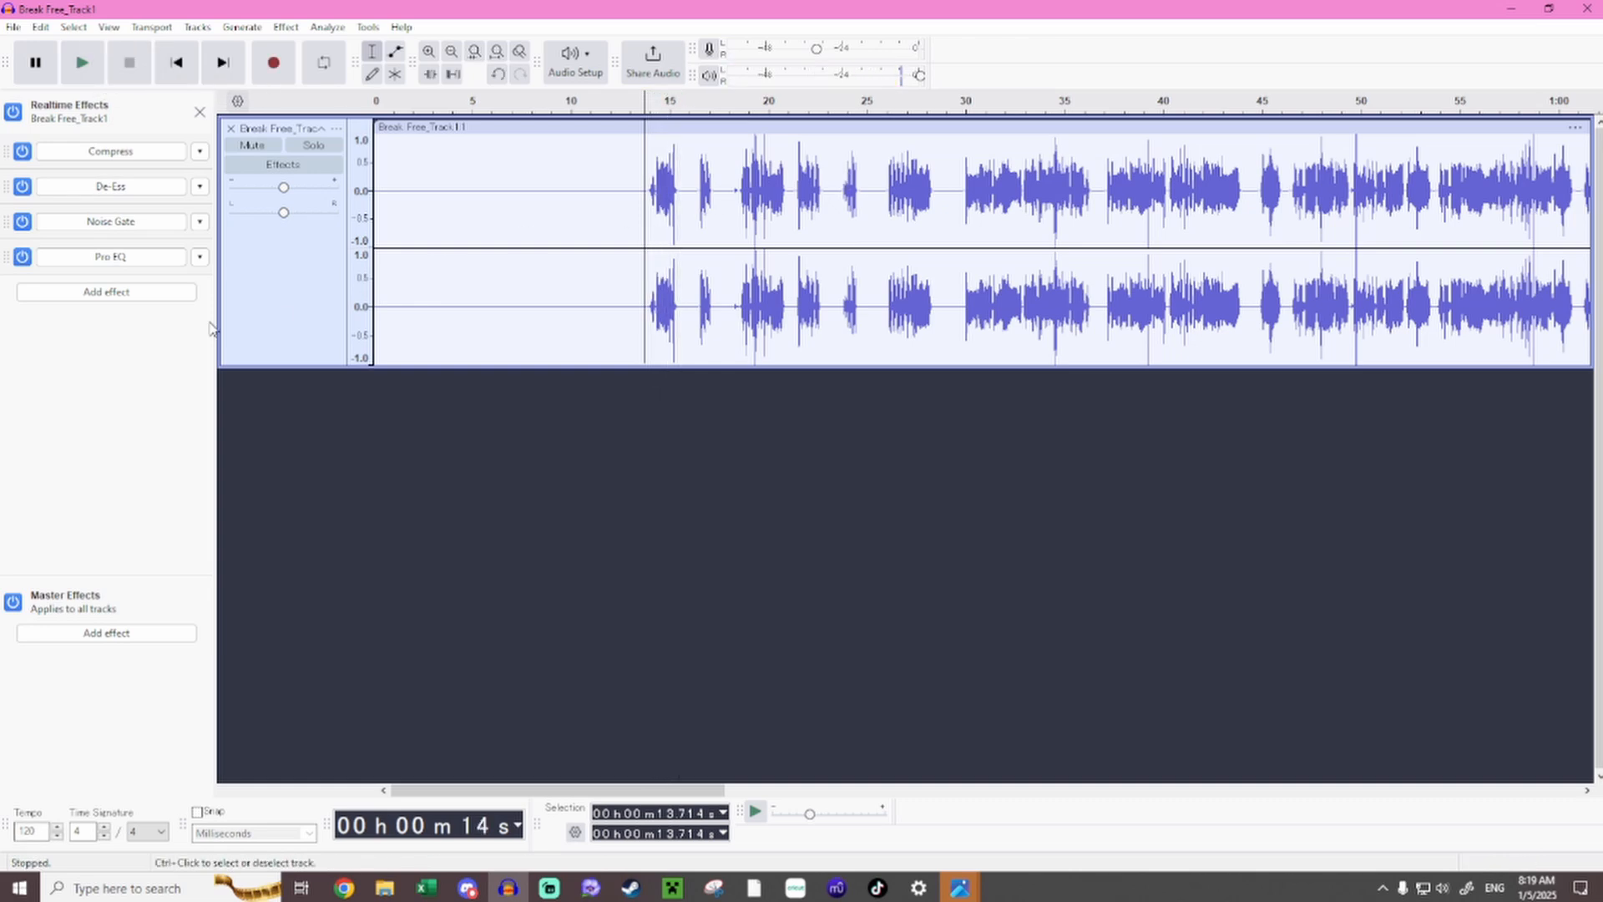
# Close both Effect Ch 4 (ENGLISH) reference image windows and bring up the Effect Settings (AUDACITY) folder.
pyautogui.click(960, 888)
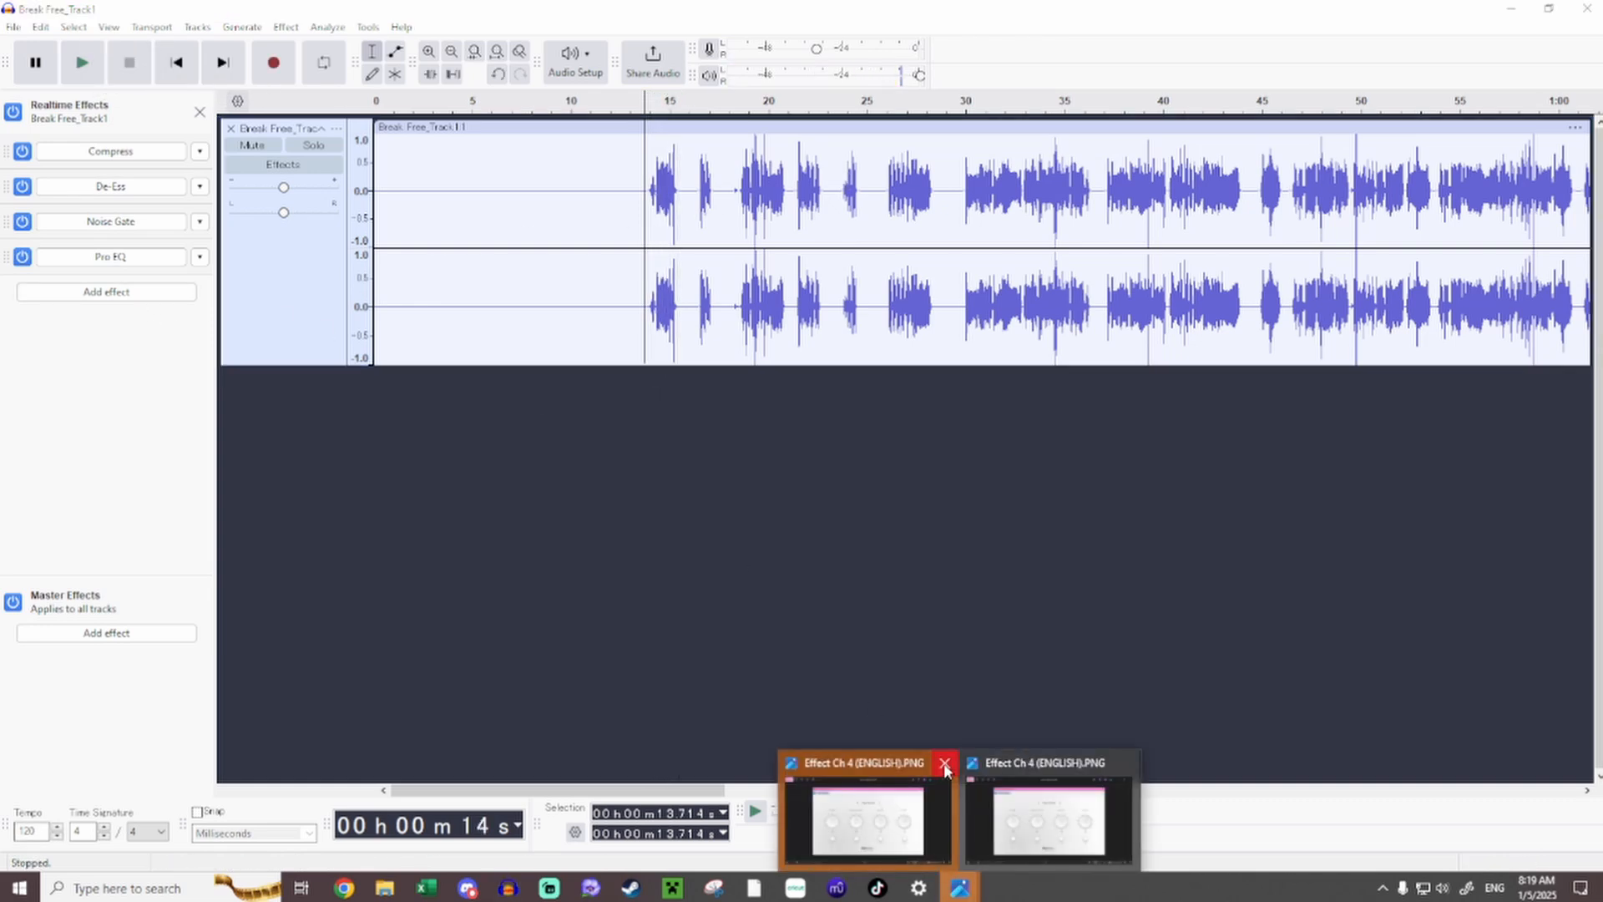
pyautogui.click(944, 765)
pyautogui.click(1038, 763)
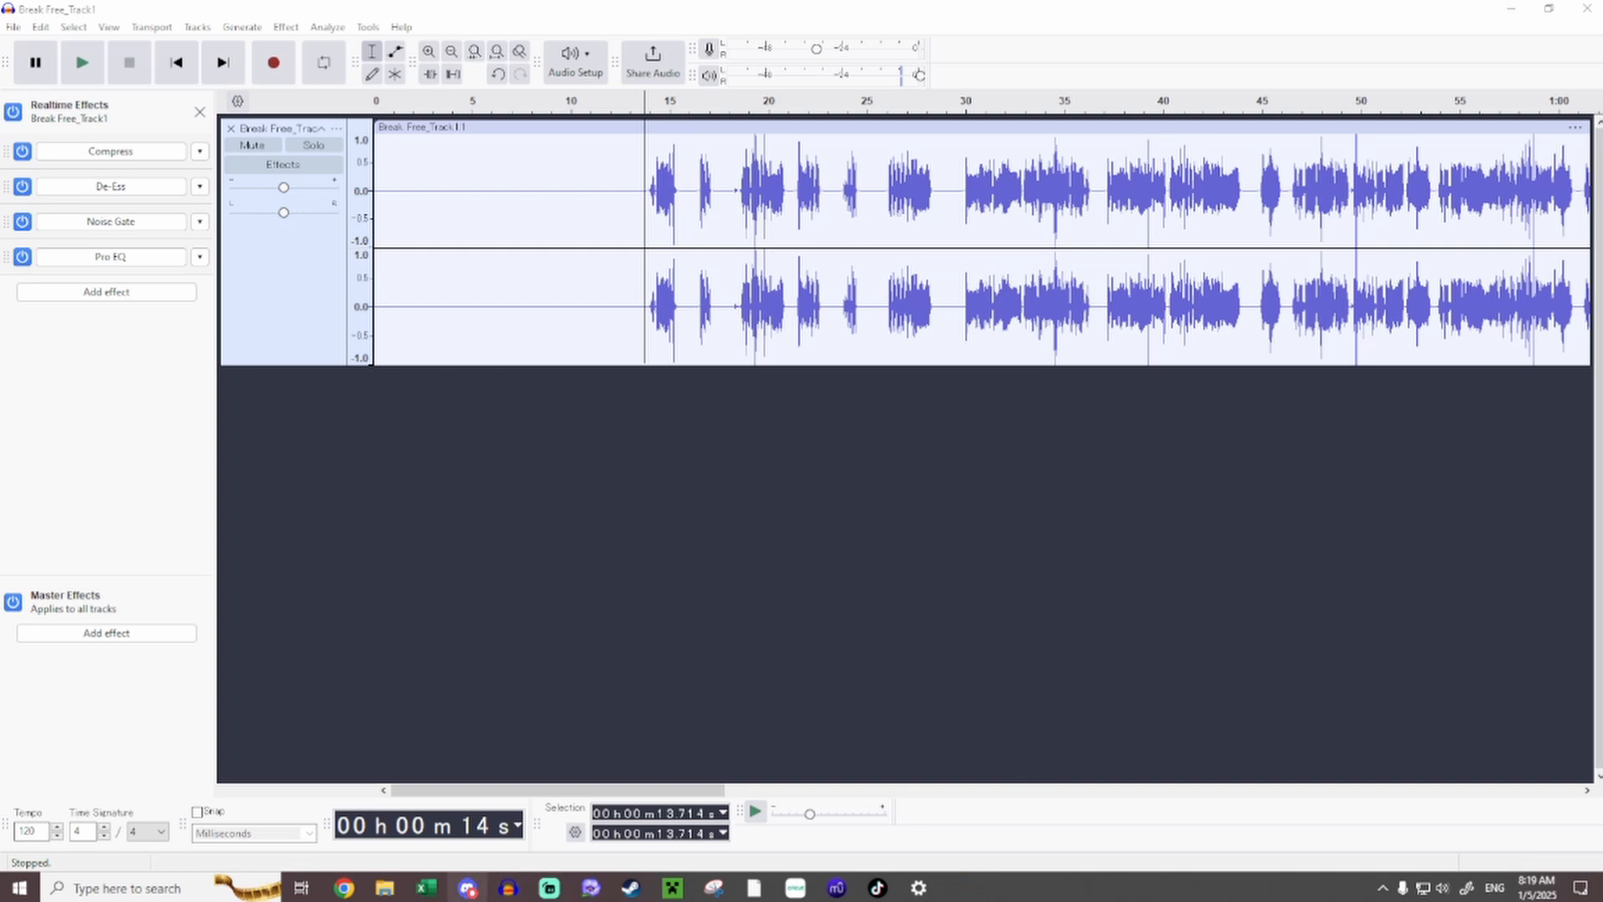
pyautogui.click(385, 887)
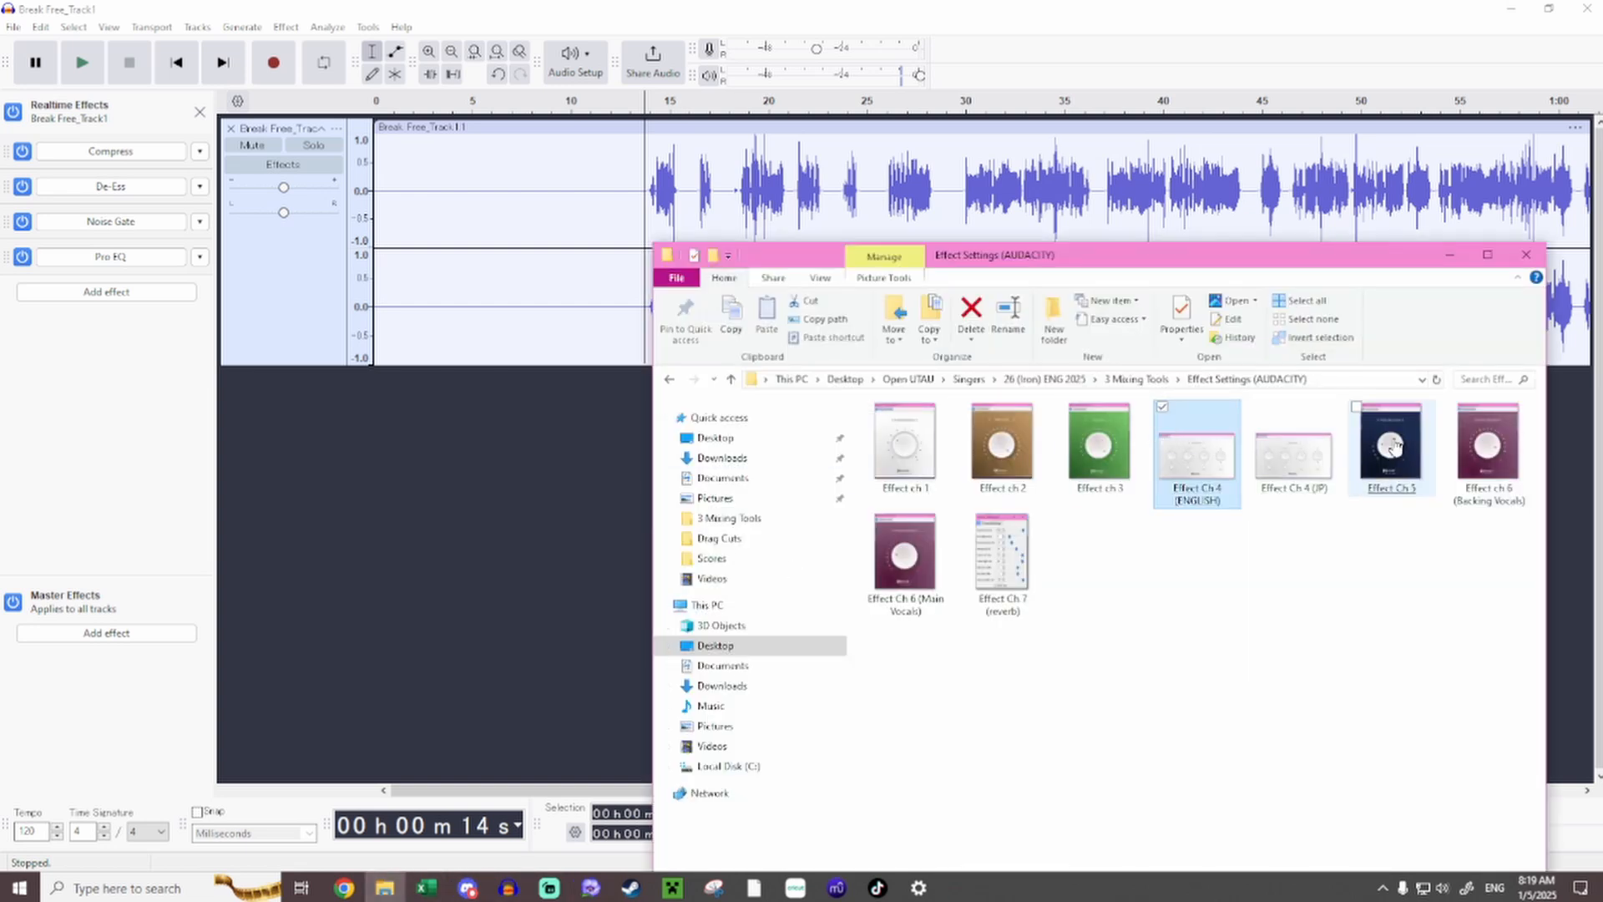
# Add the MuseFX Master VST3 plug-in as the fifth realtime effect, after Pro EQ.
pyautogui.click(106, 292)
pyautogui.moveTo(143, 354)
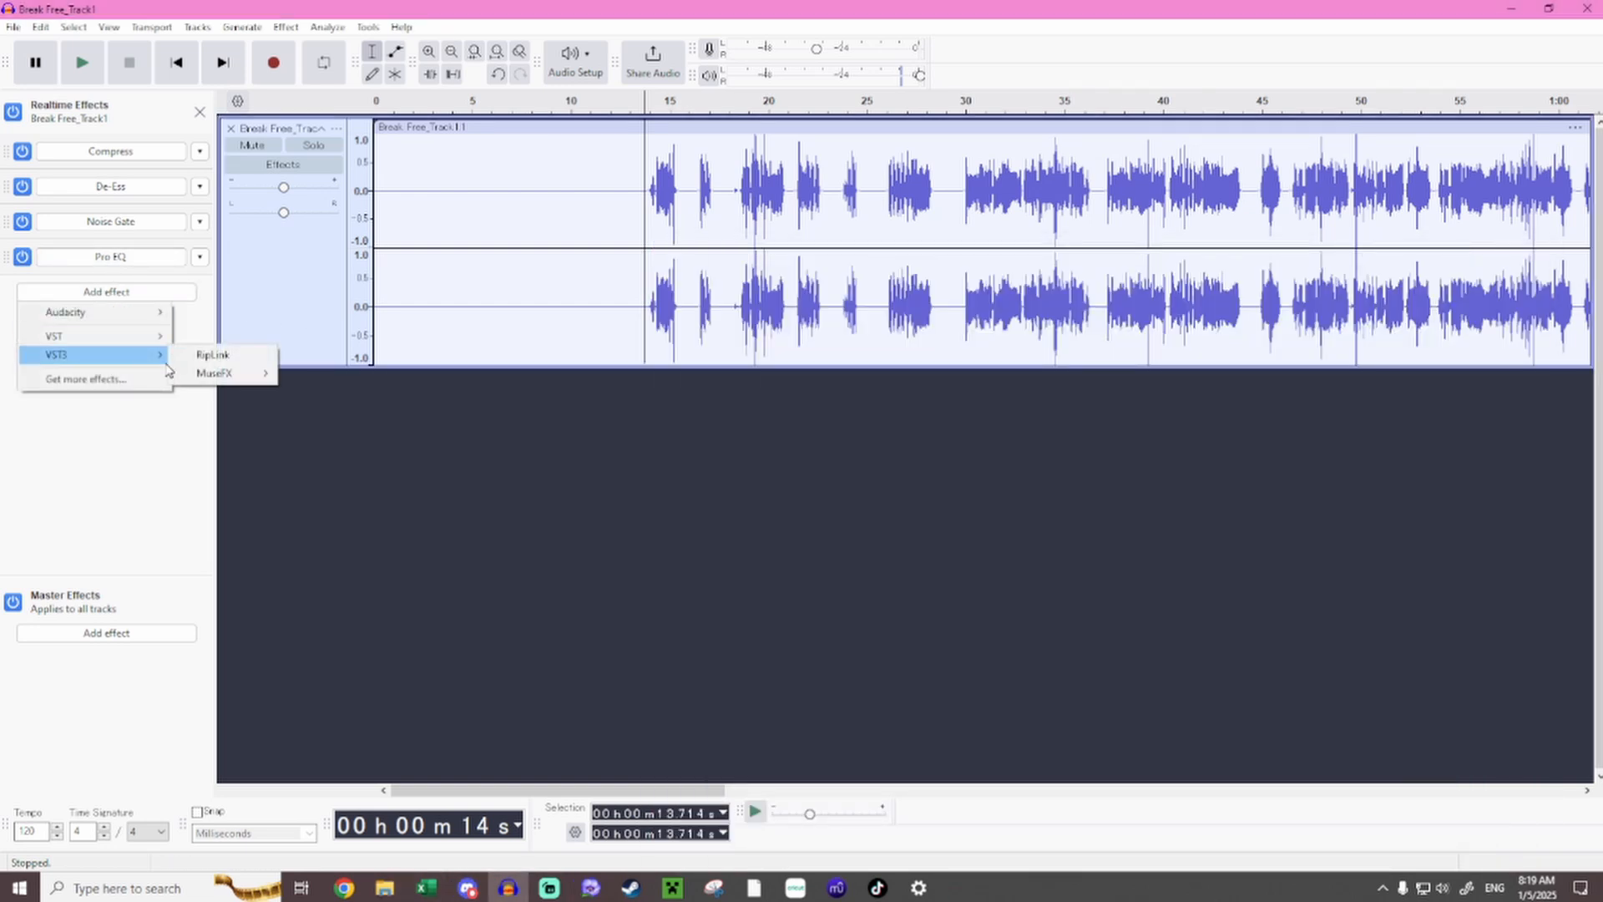
pyautogui.moveTo(246, 382)
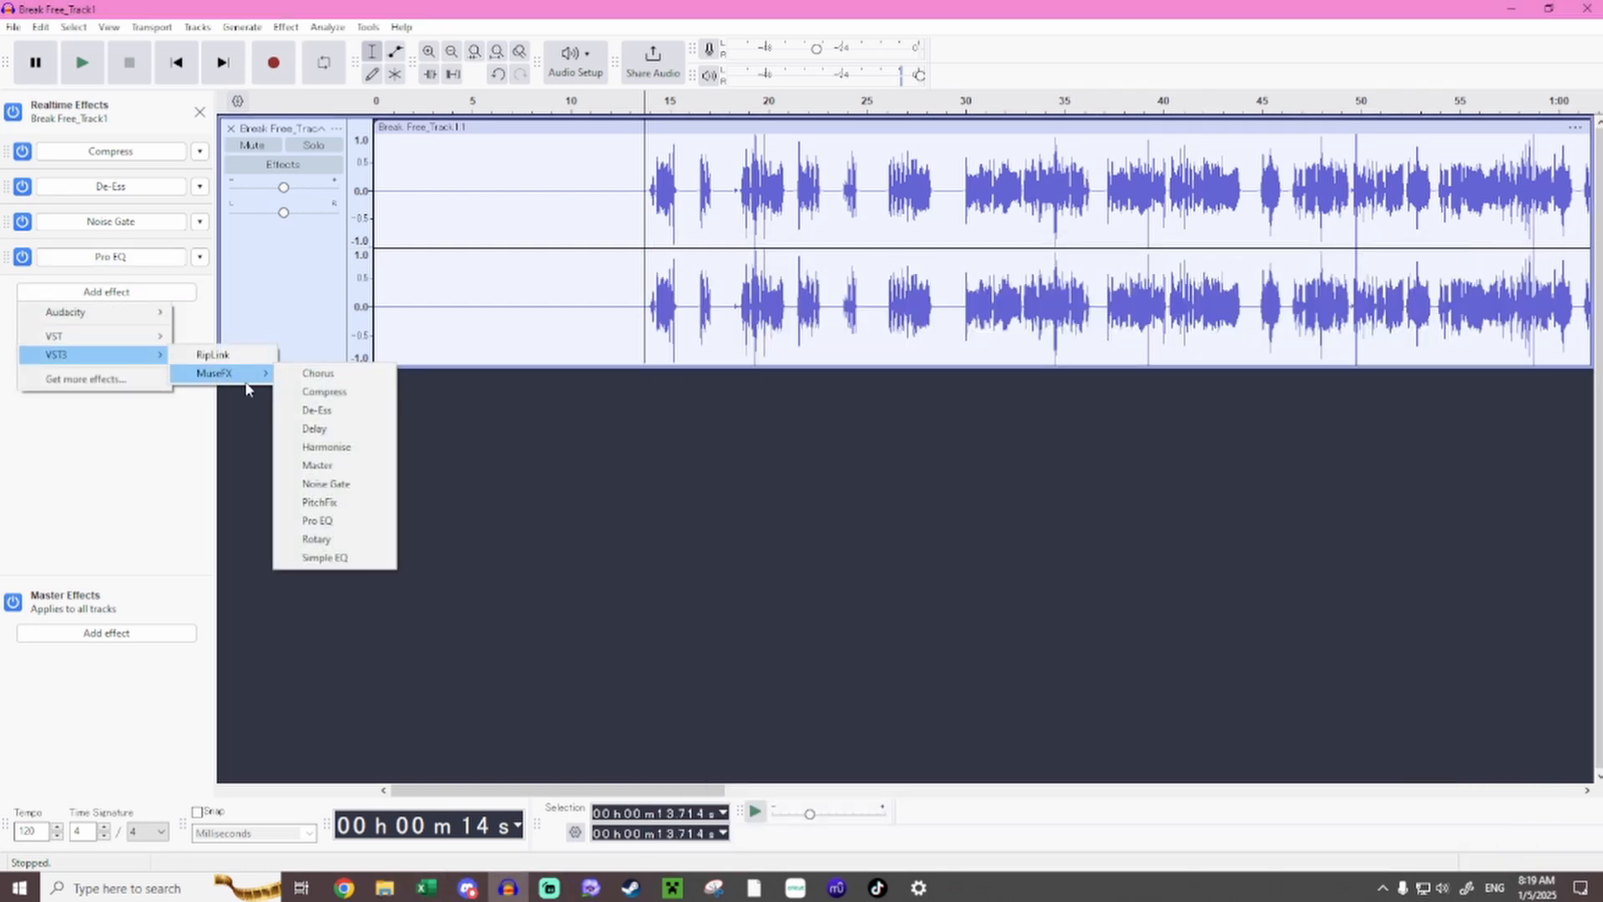
pyautogui.click(330, 466)
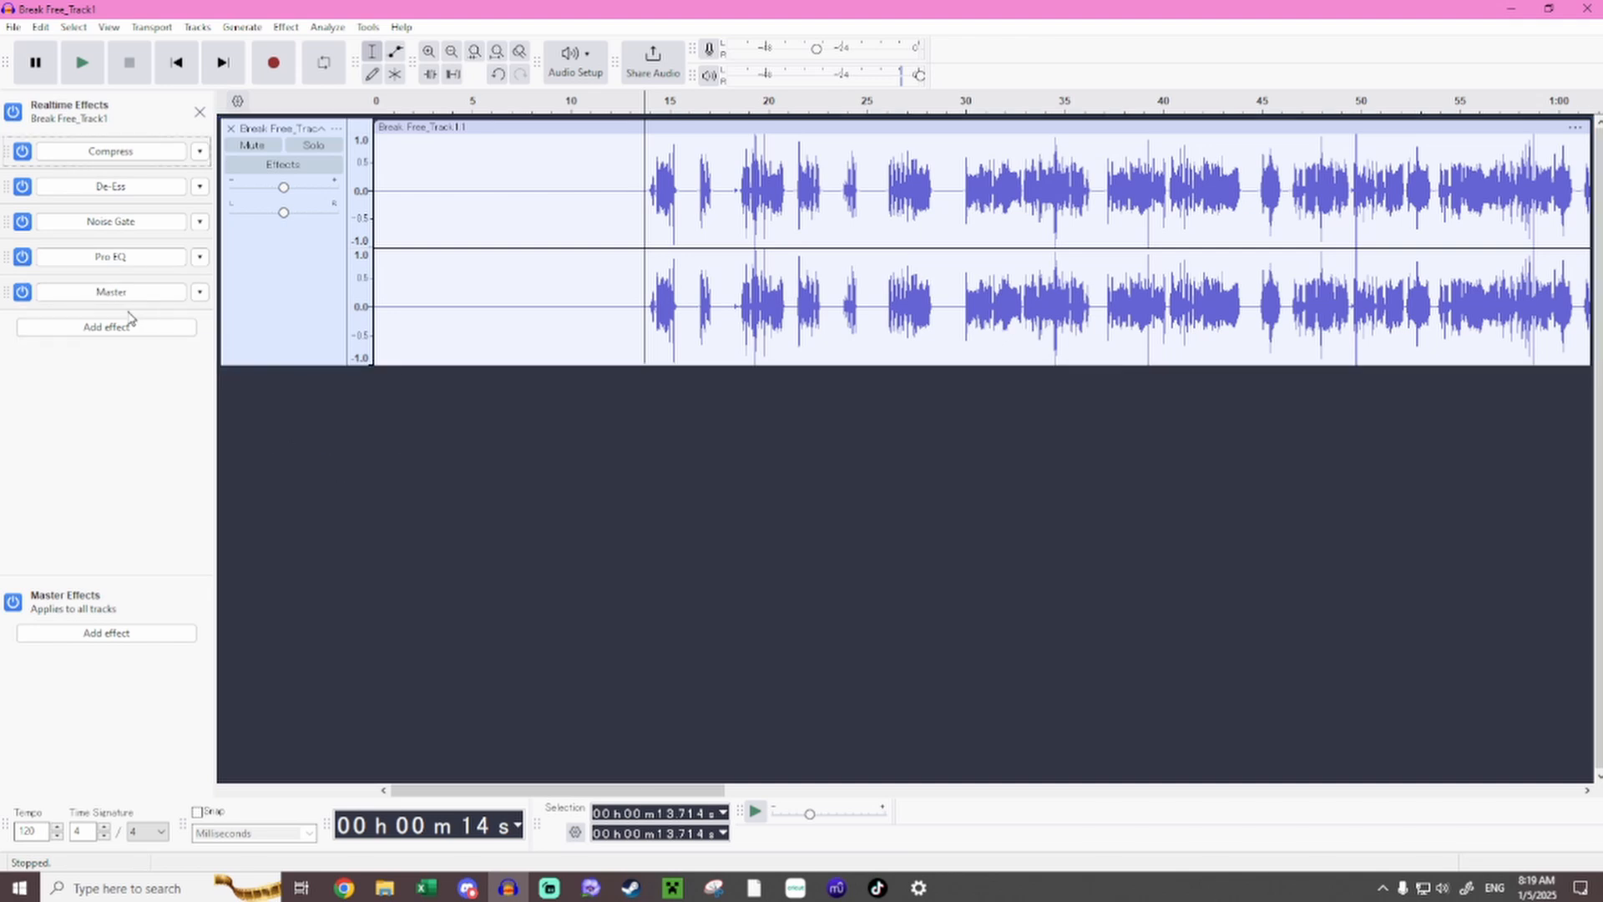
# Load the user preset based on Clean Maximiser in the Master effect and audition the opening vocals briefly.
pyautogui.click(704, 233)
pyautogui.moveTo(733, 253)
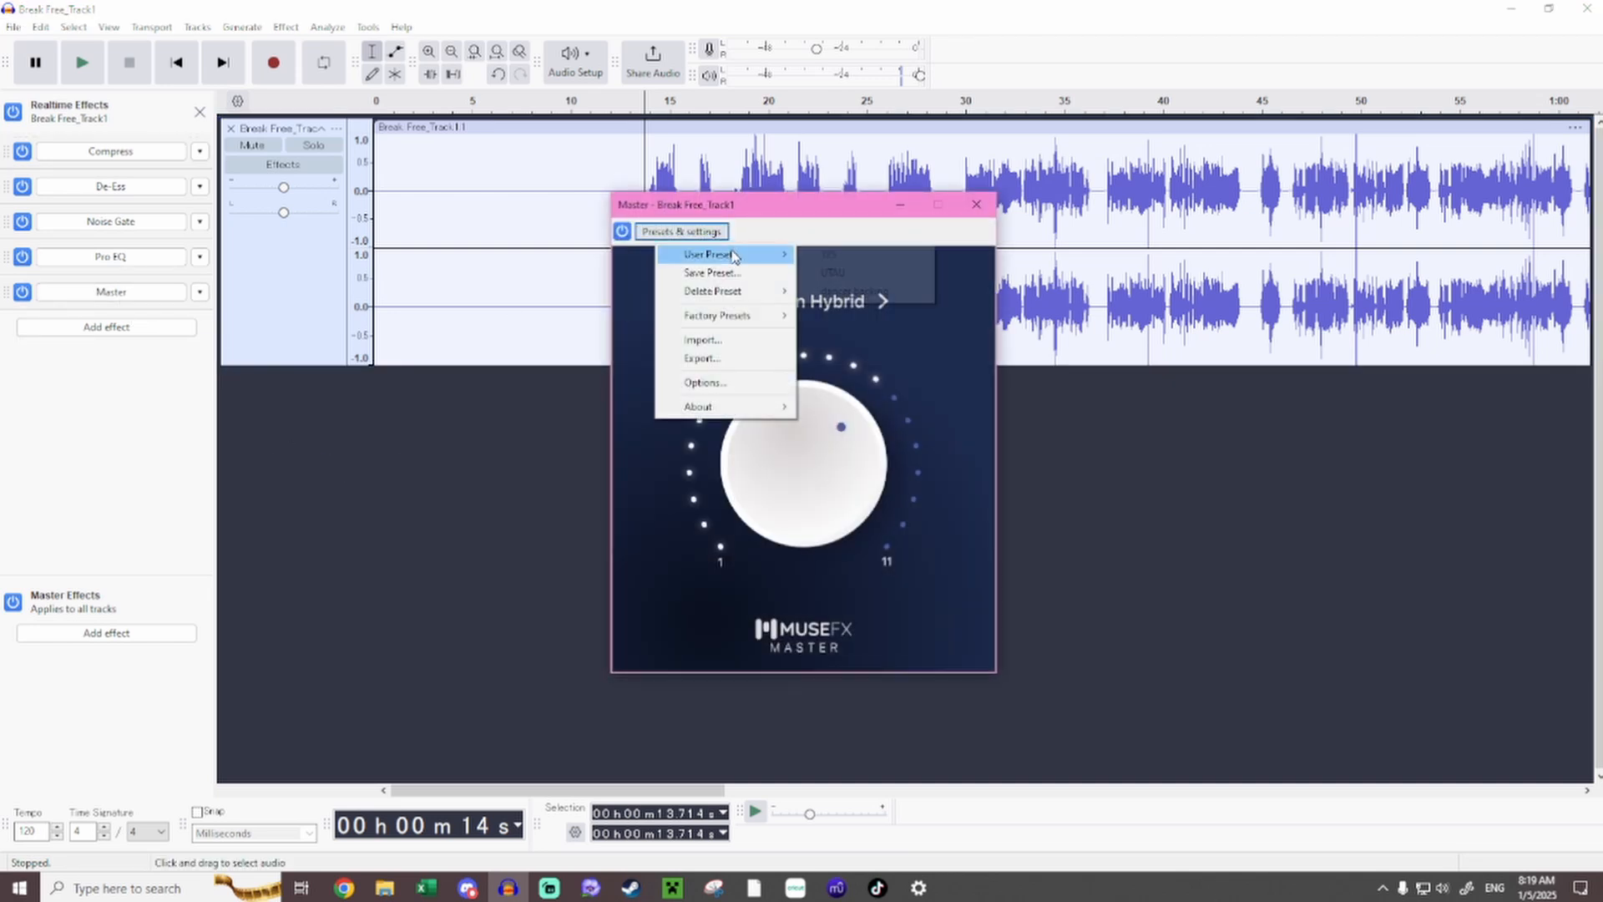
pyautogui.click(835, 273)
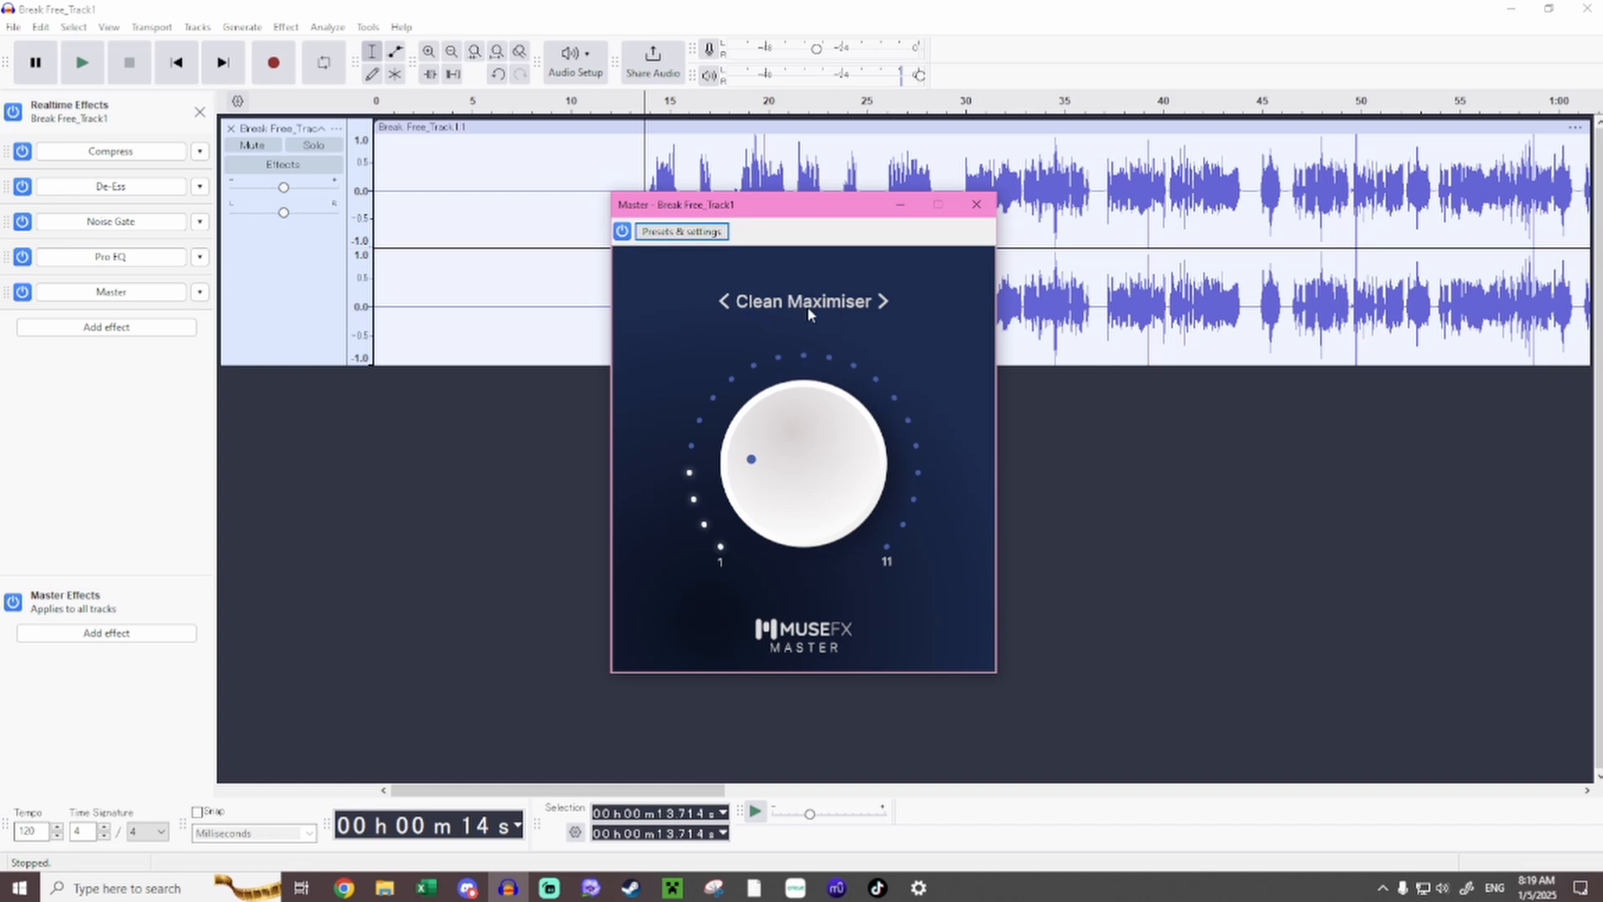
pyautogui.click(976, 204)
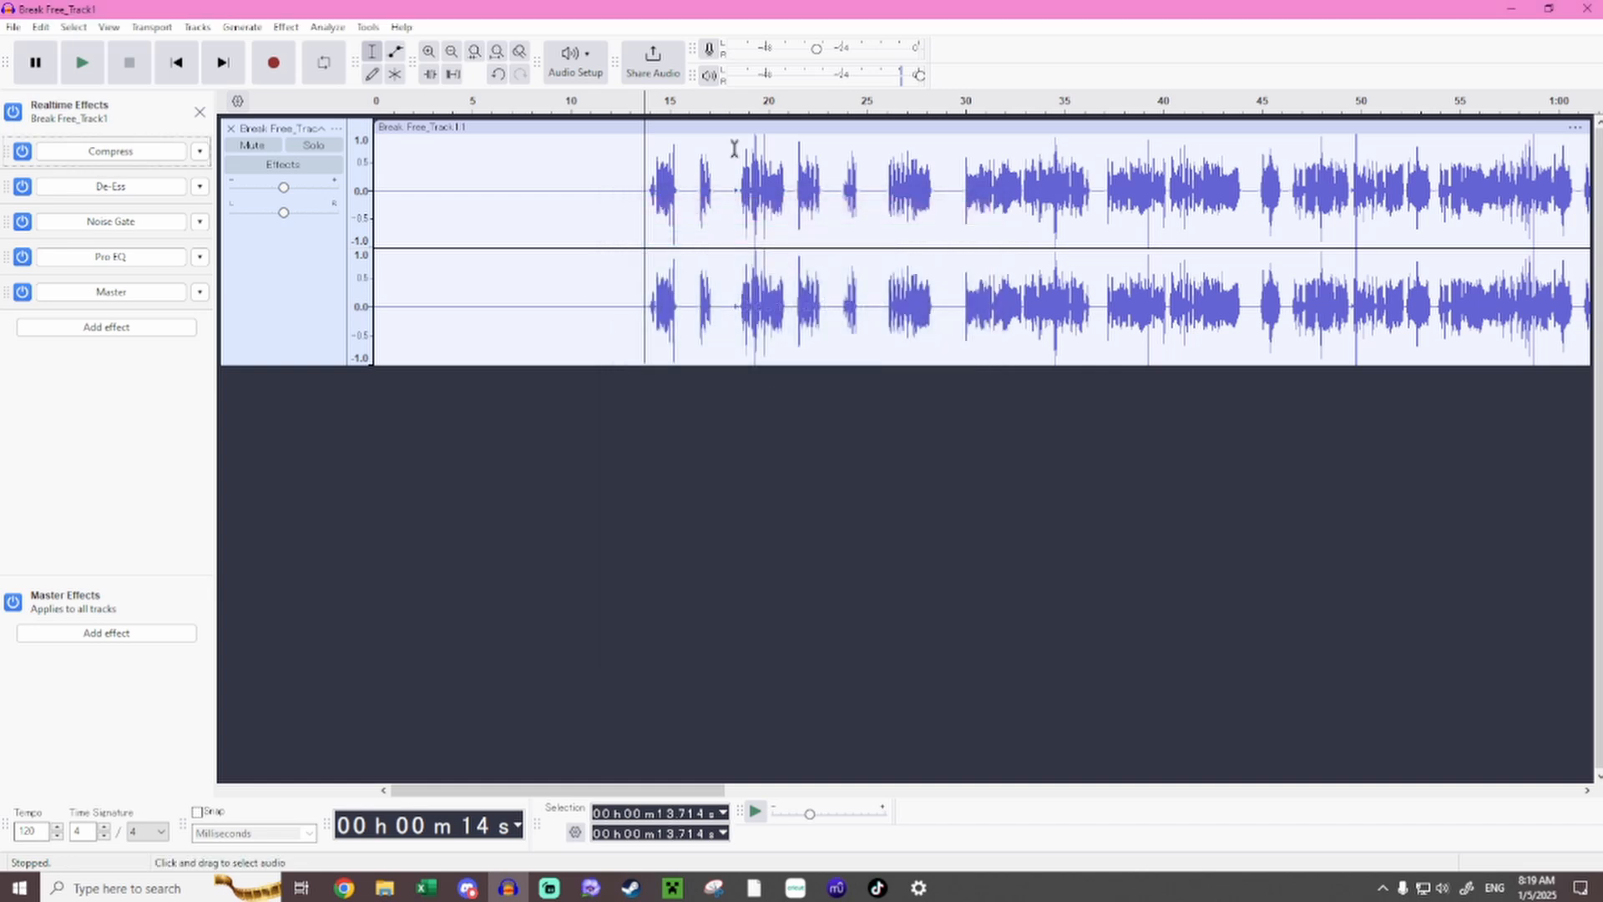
pyautogui.click(639, 119)
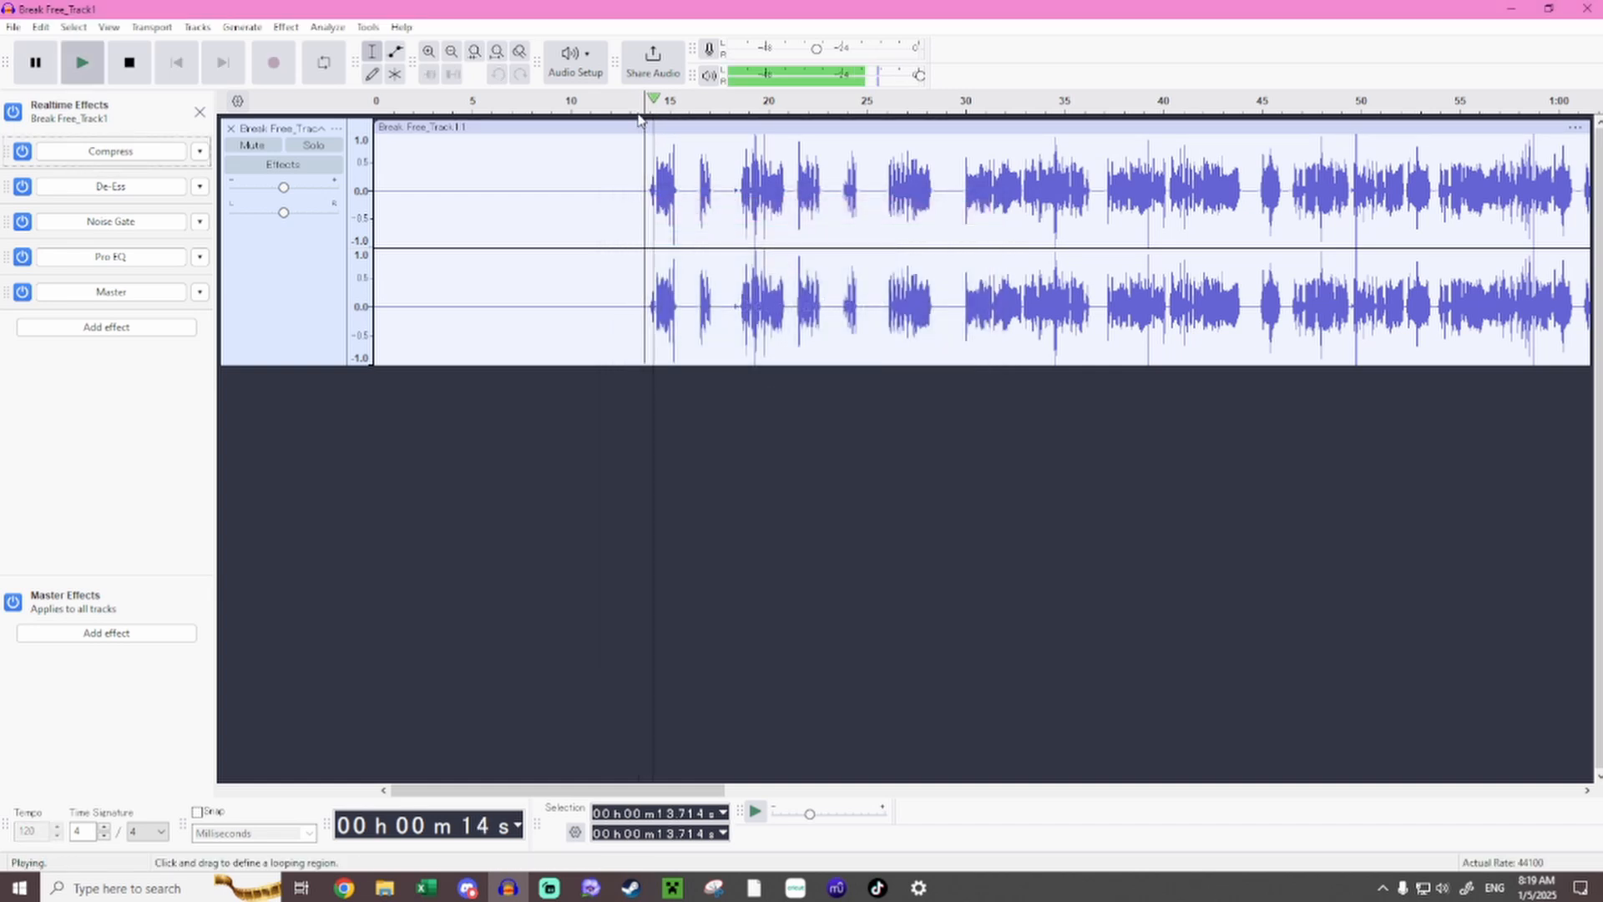
pyautogui.click(129, 63)
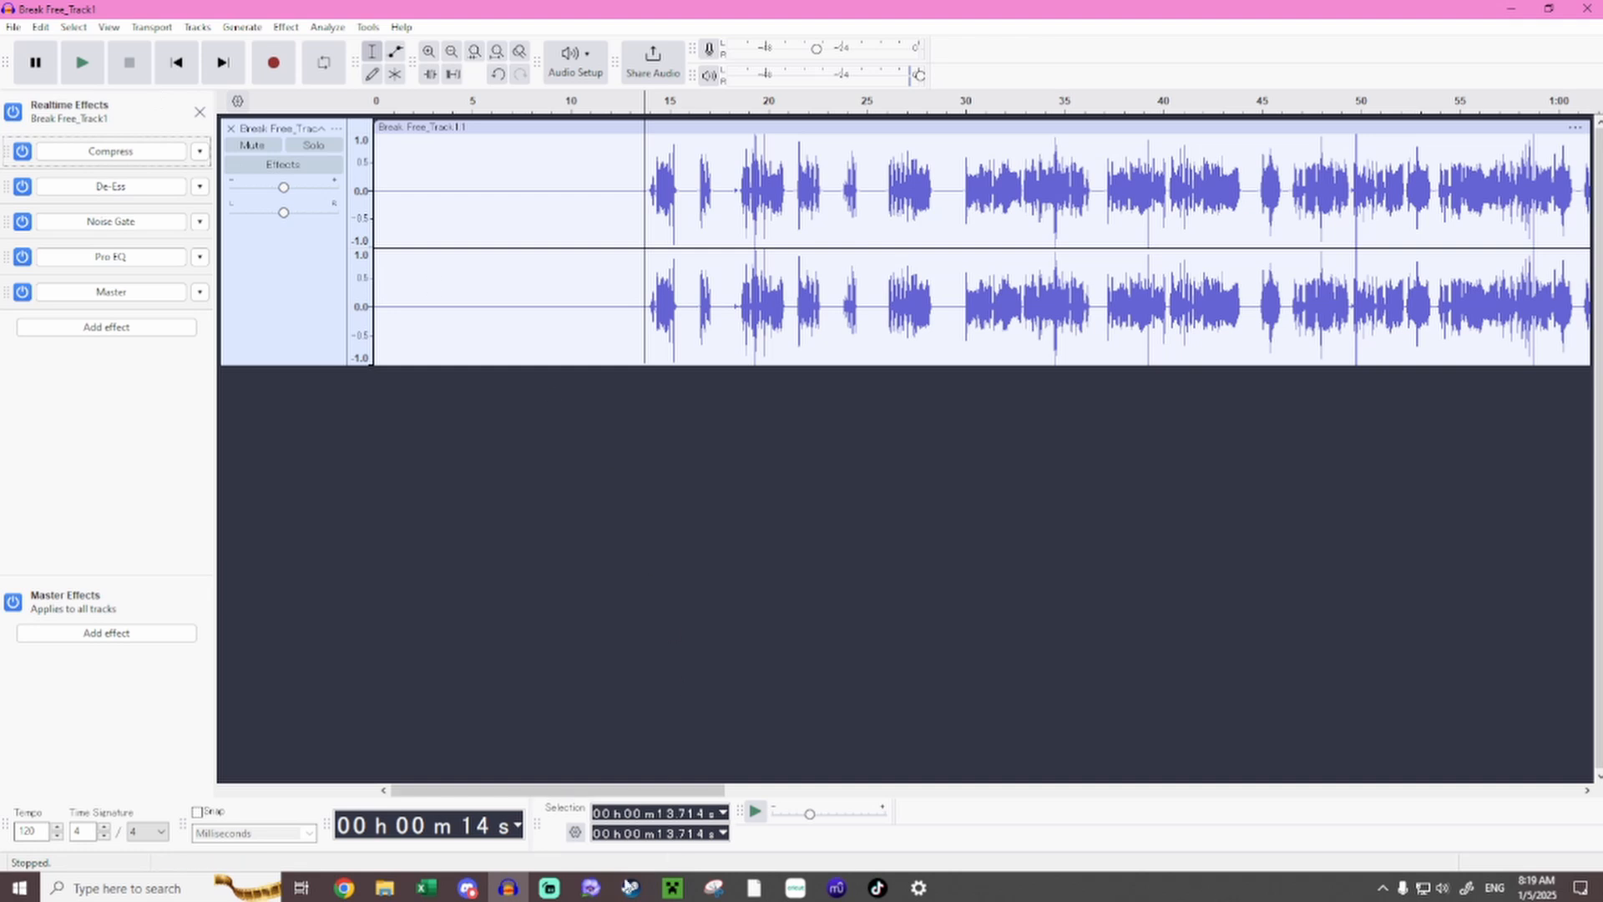
# Close the Effect Settings (AUDACITY) folder and add the MuseFX Chorus VST3 plug-in as the sixth realtime effect, after Master.
pyautogui.click(384, 887)
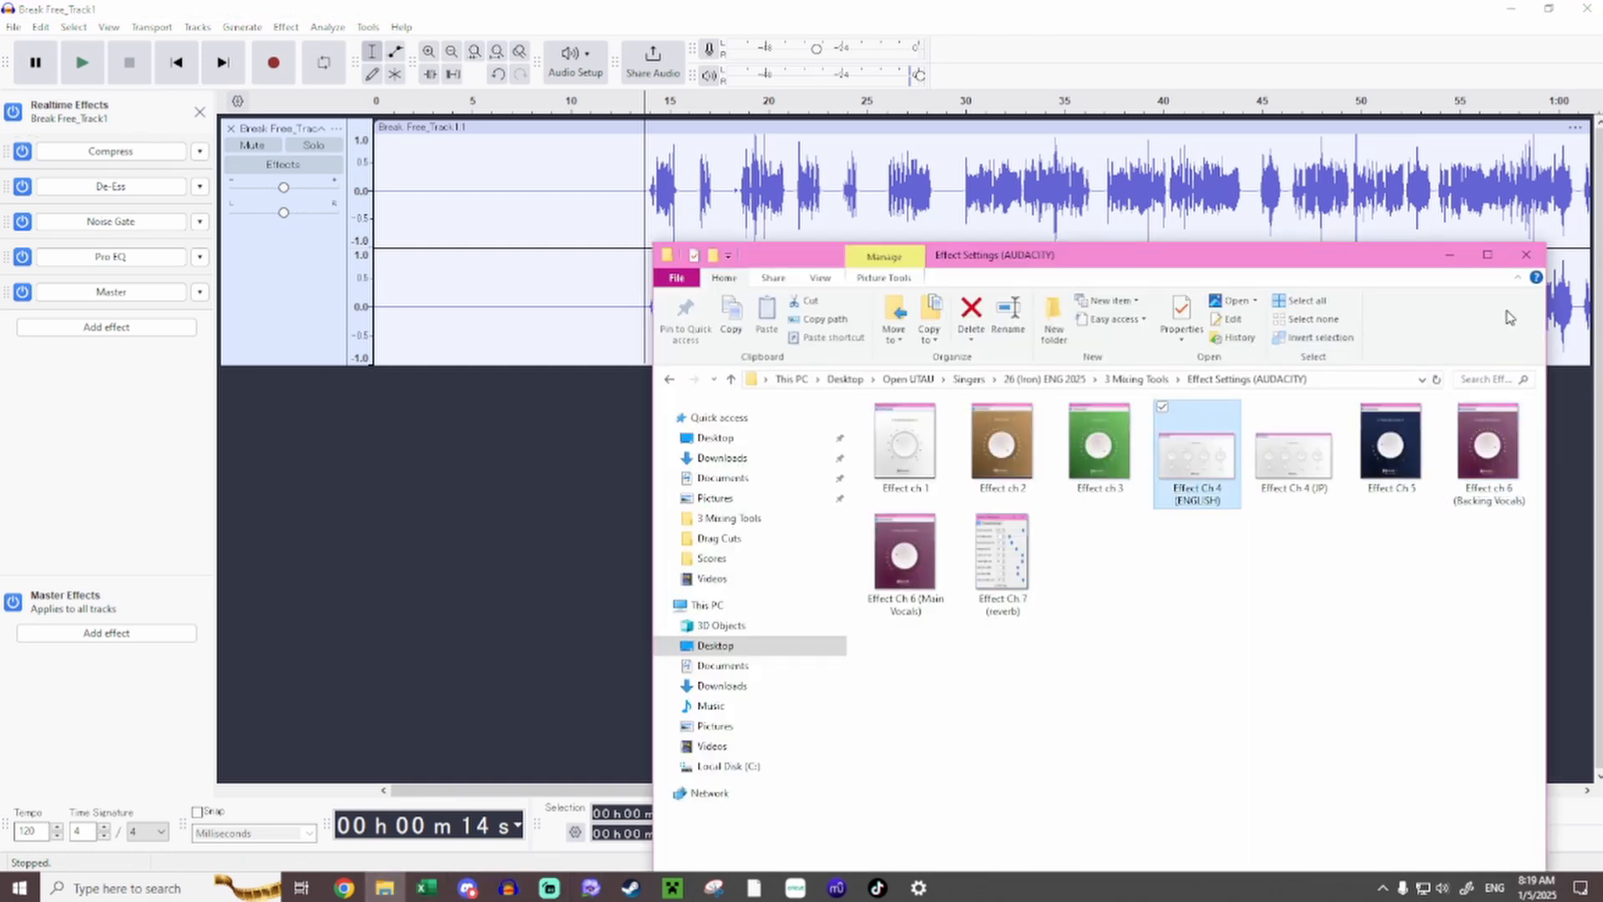
pyautogui.click(1524, 257)
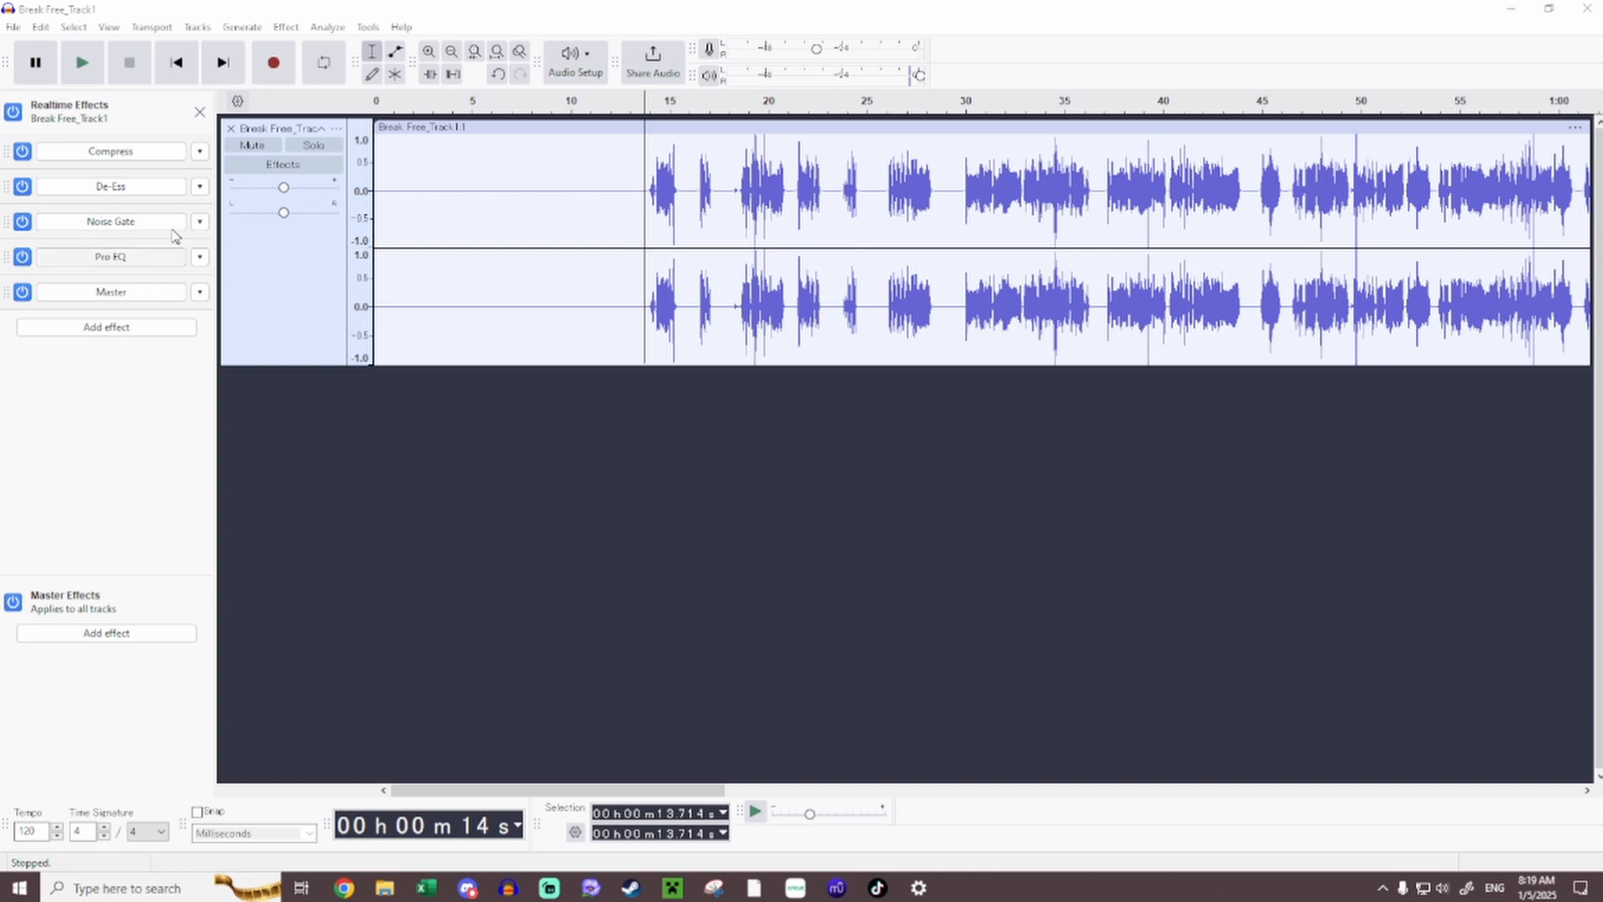
pyautogui.click(121, 327)
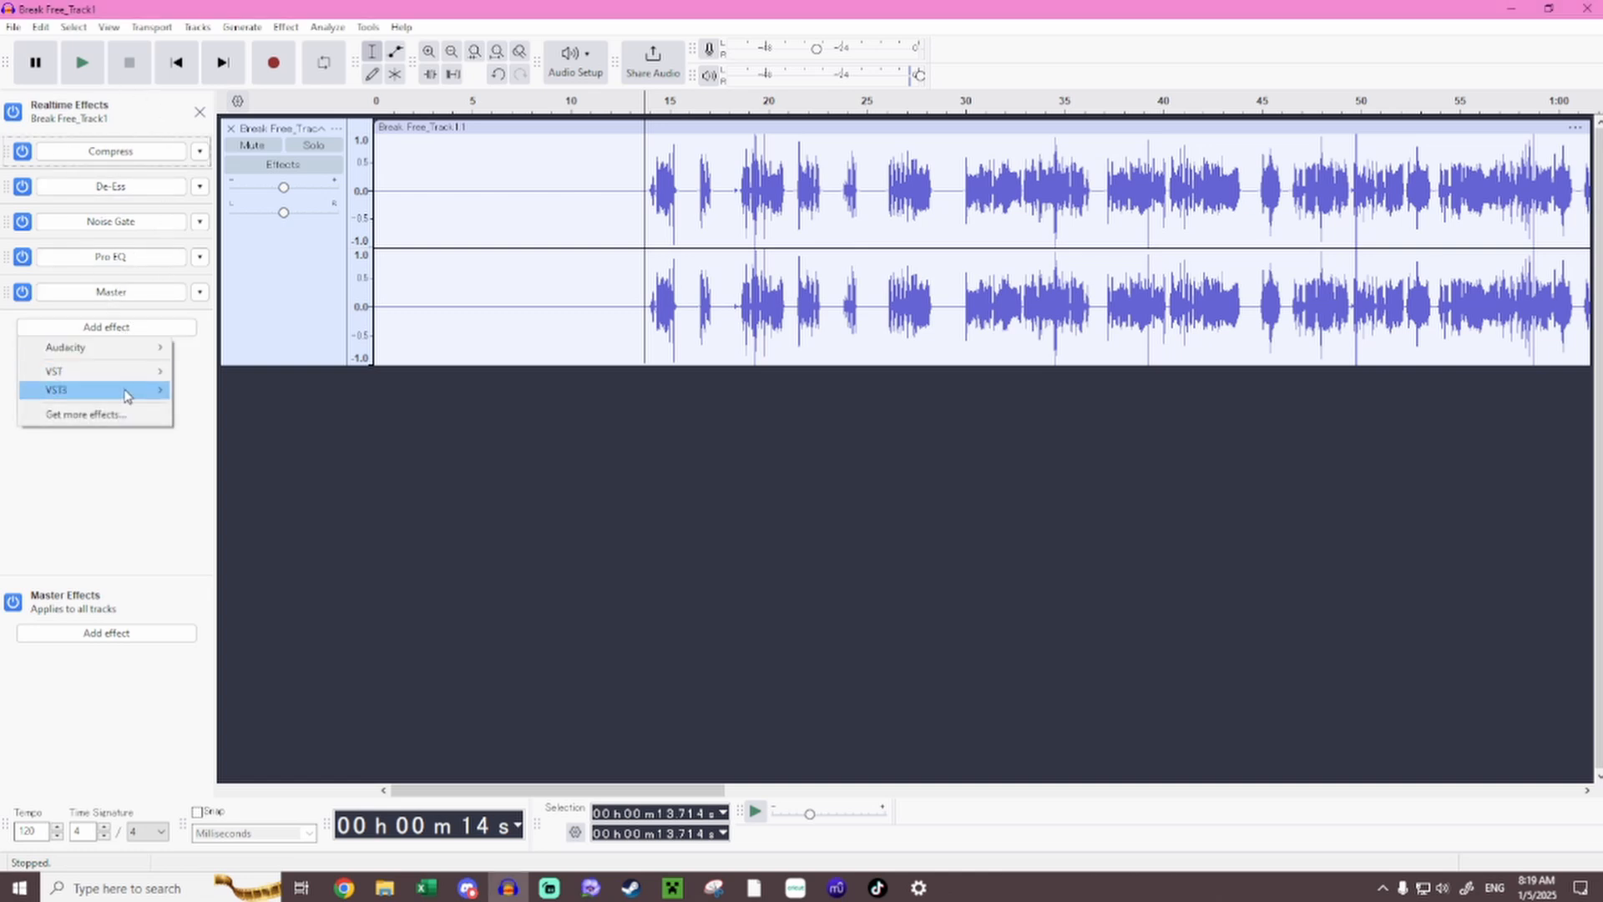
pyautogui.moveTo(126, 390)
pyautogui.moveTo(209, 409)
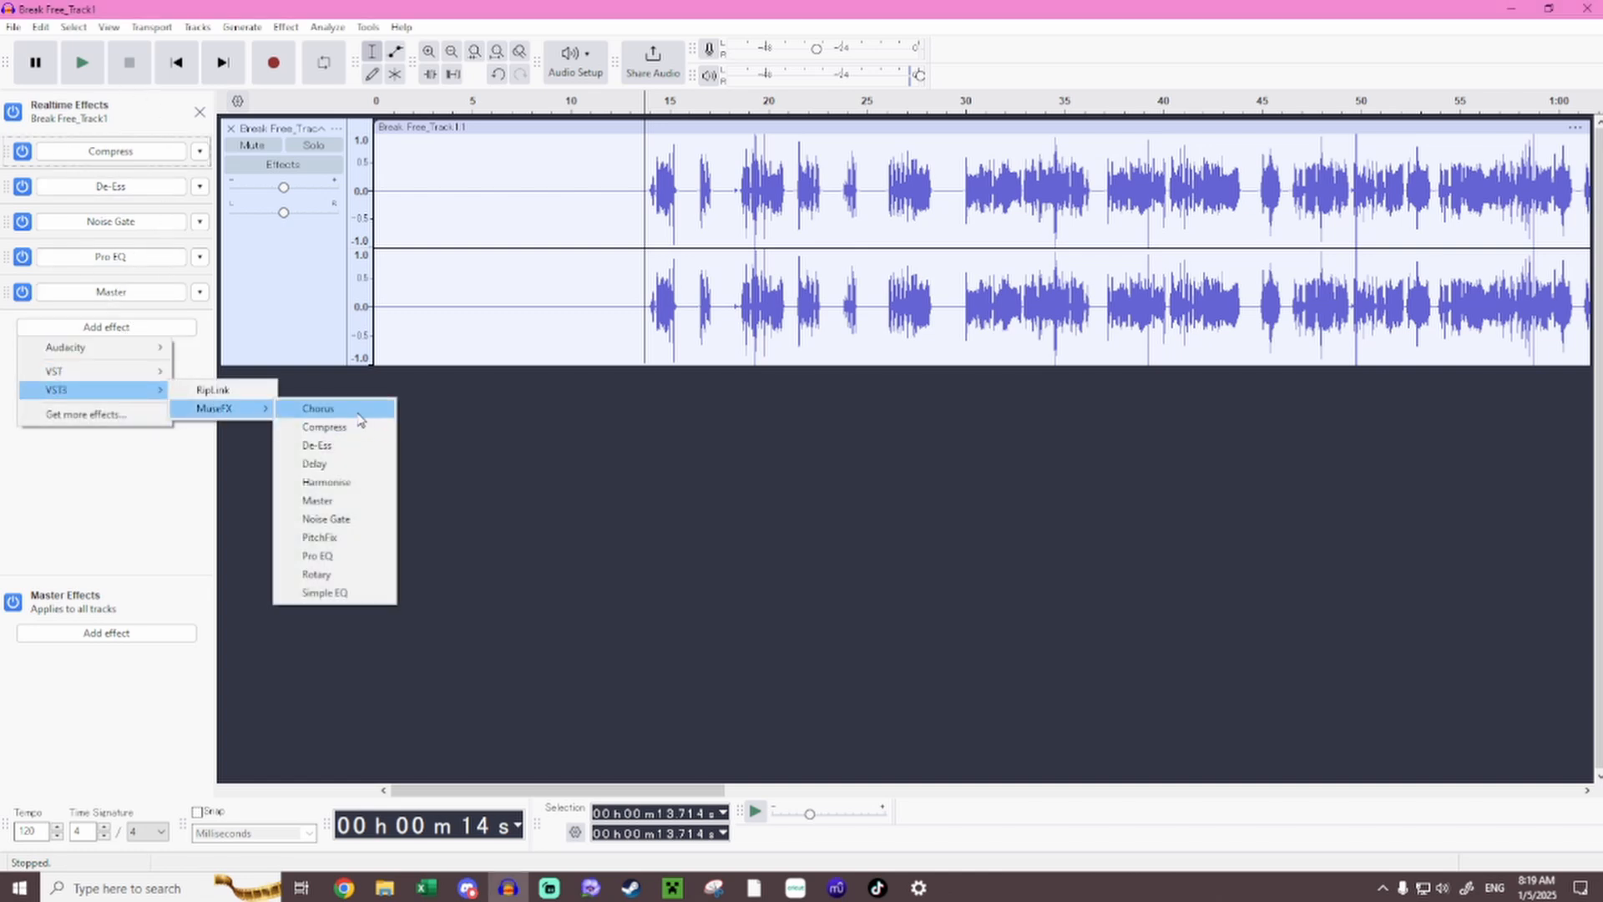
pyautogui.click(346, 413)
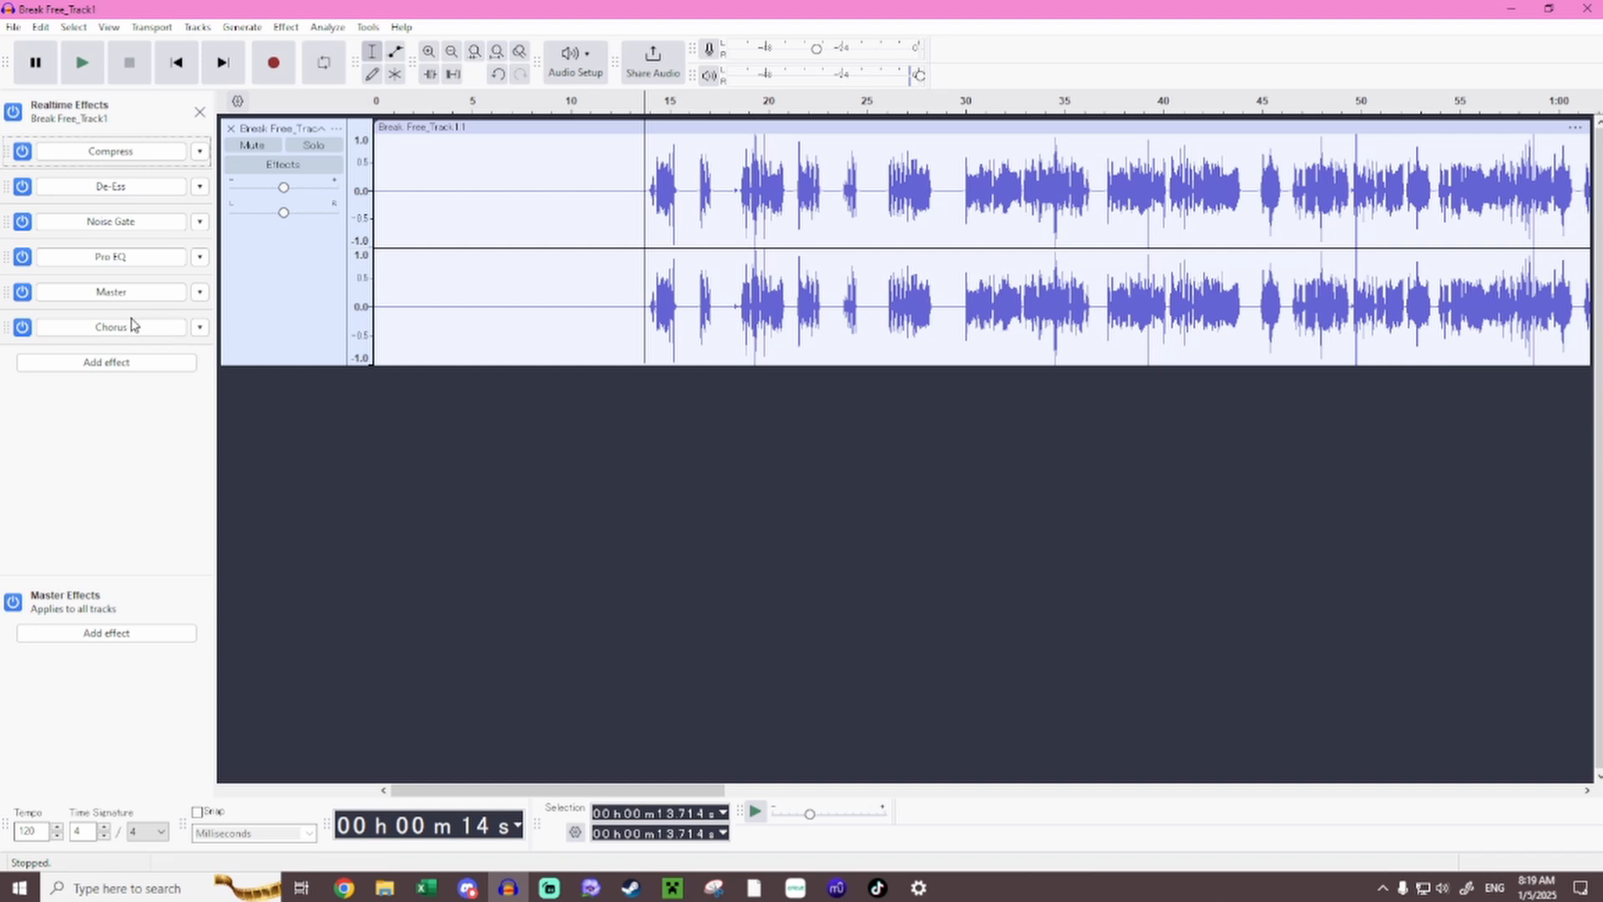
# Choose the Vocals Thickener preset in Chorus, turn its knob down to five lit dots, and audition the opening vocals.
pyautogui.click(822, 305)
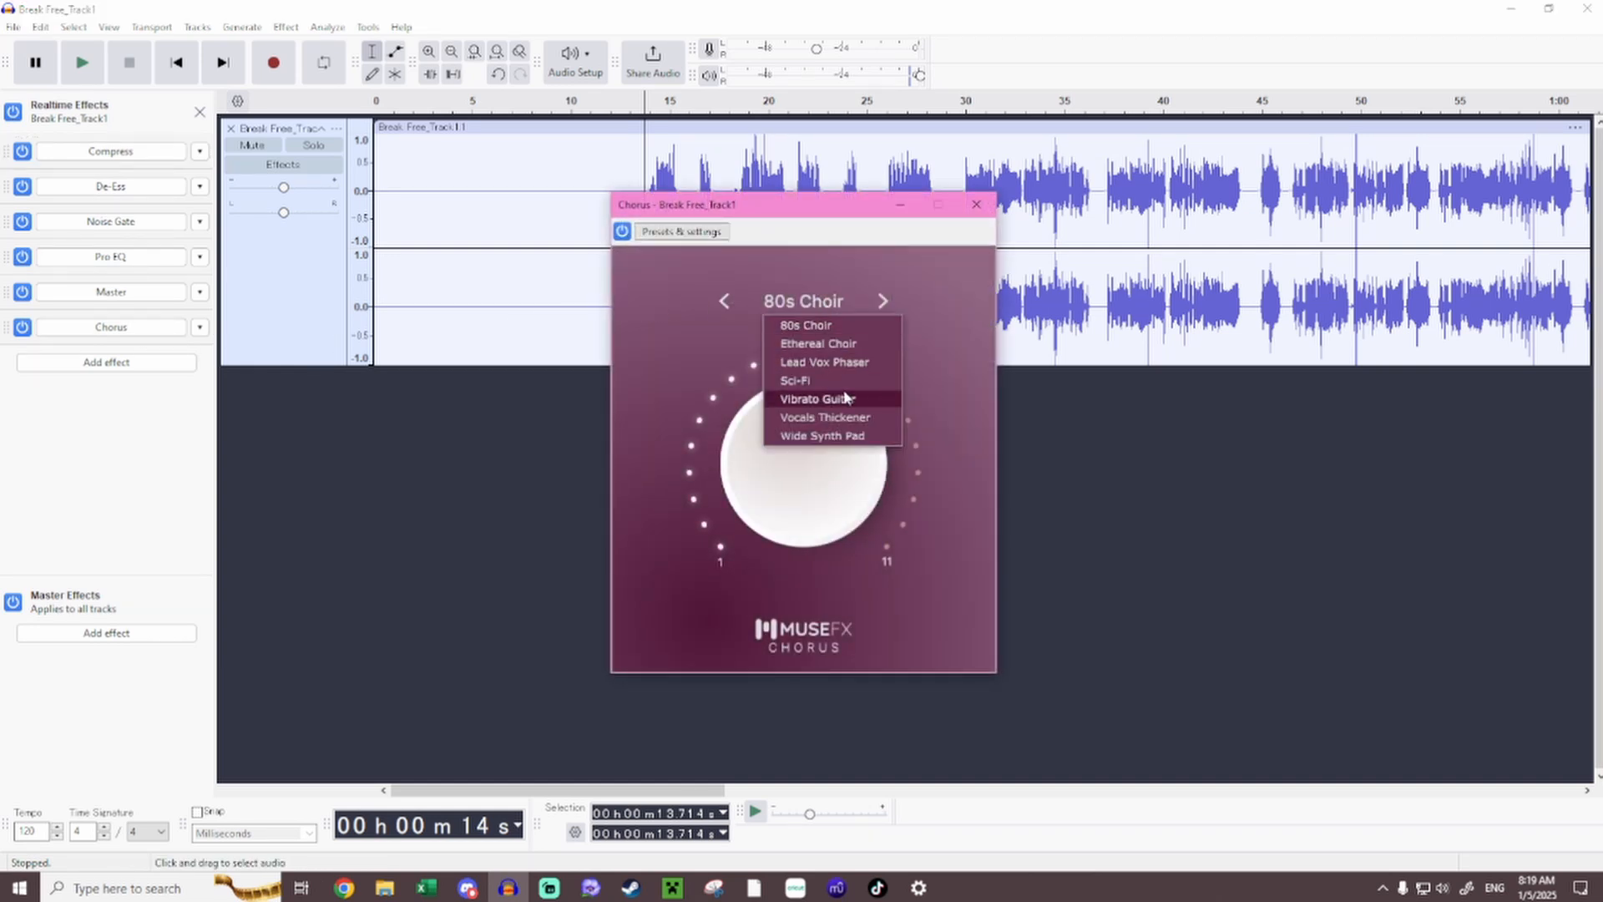
pyautogui.click(810, 419)
pyautogui.moveTo(824, 423); pyautogui.dragTo(812, 558)
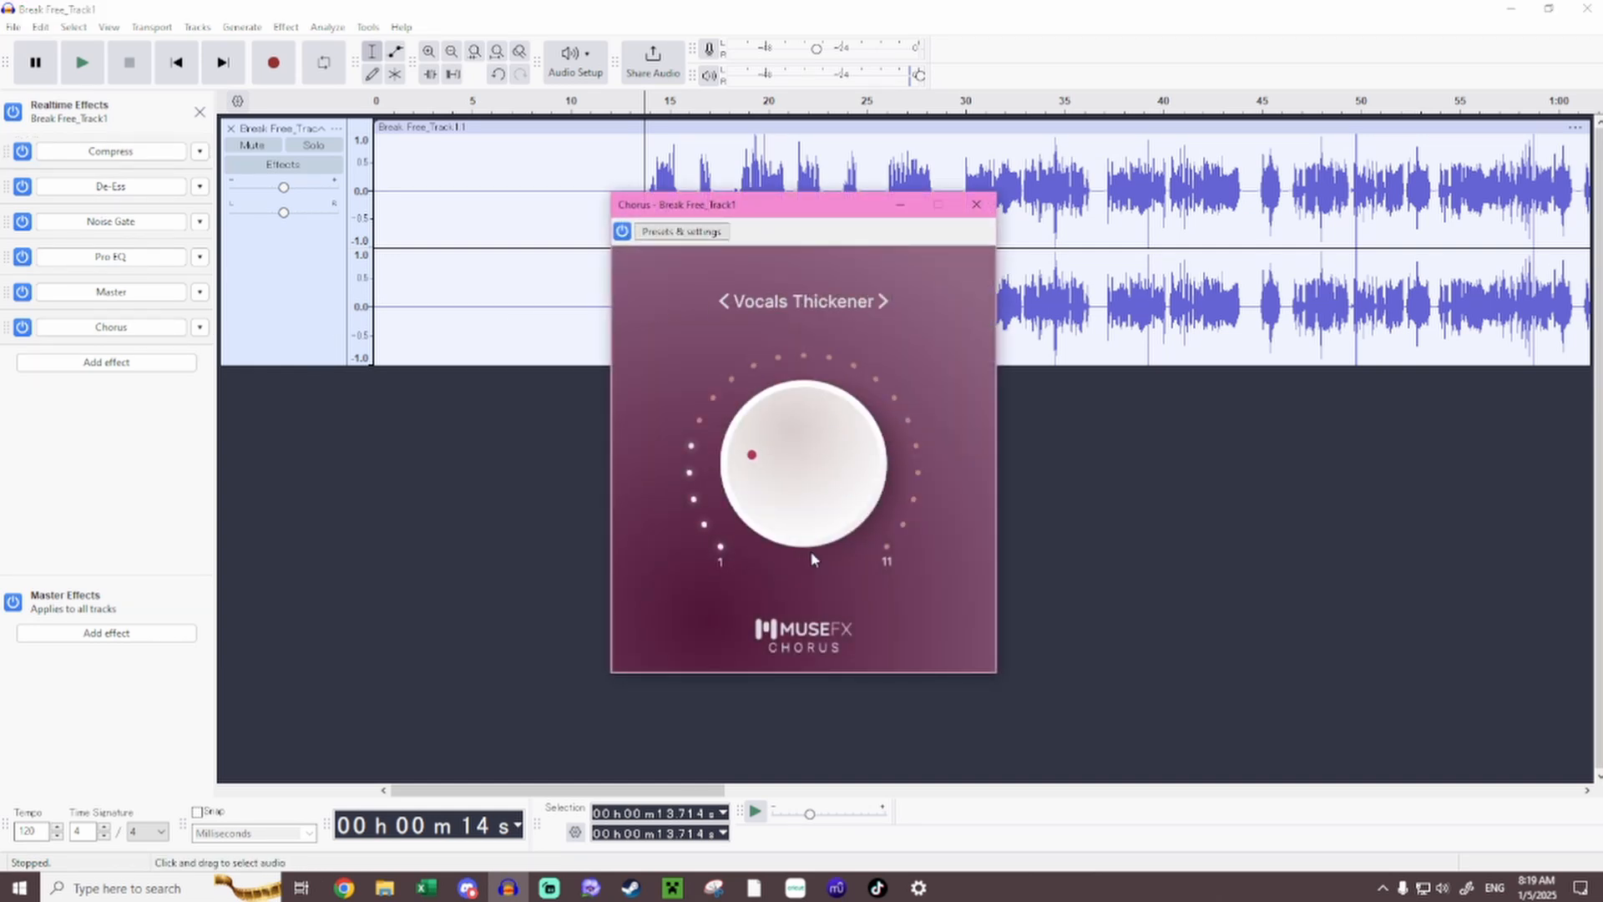
pyautogui.click(976, 205)
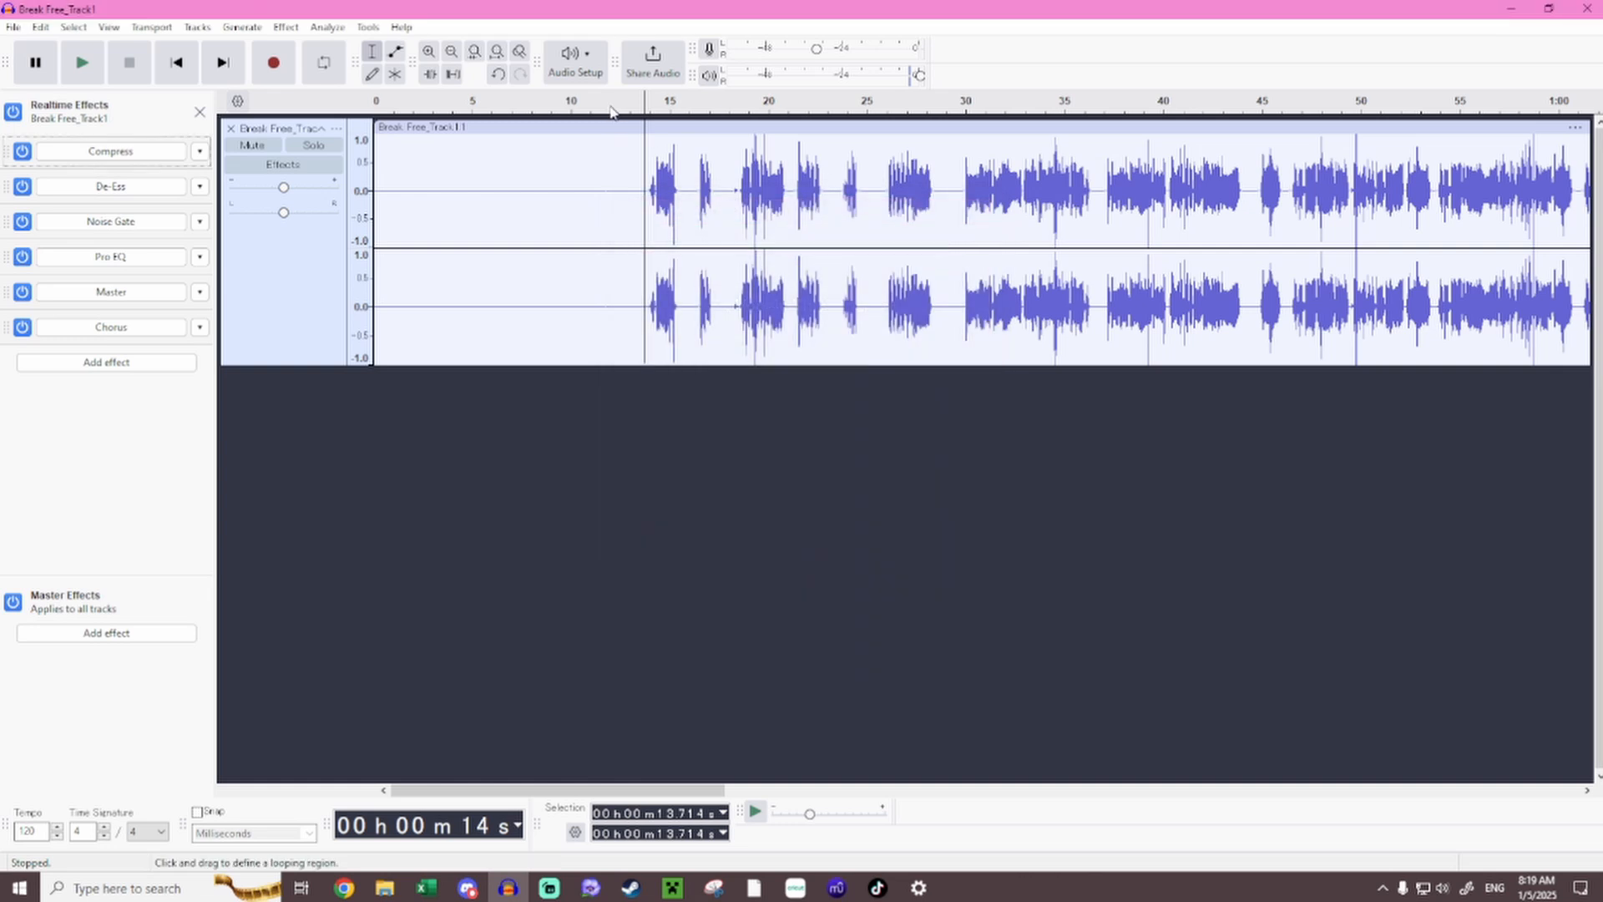
pyautogui.click(649, 108)
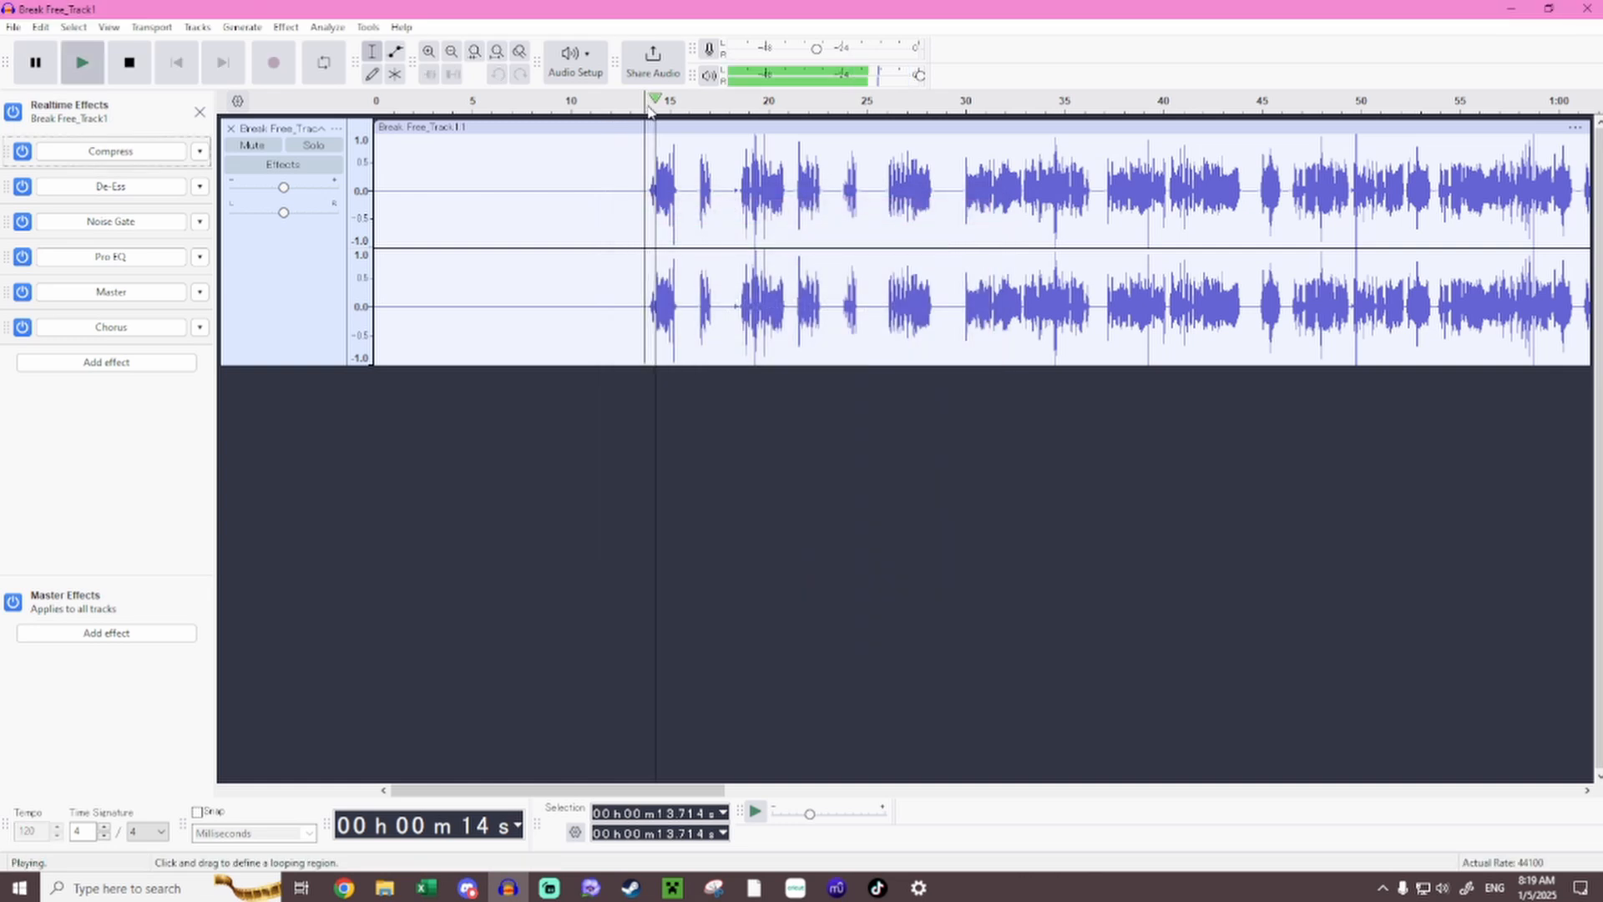
pyautogui.click(136, 69)
# Audition the vocals with the Chorus knob turned up near maximum, and reduce it to four lit dots.
pyautogui.click(165, 326)
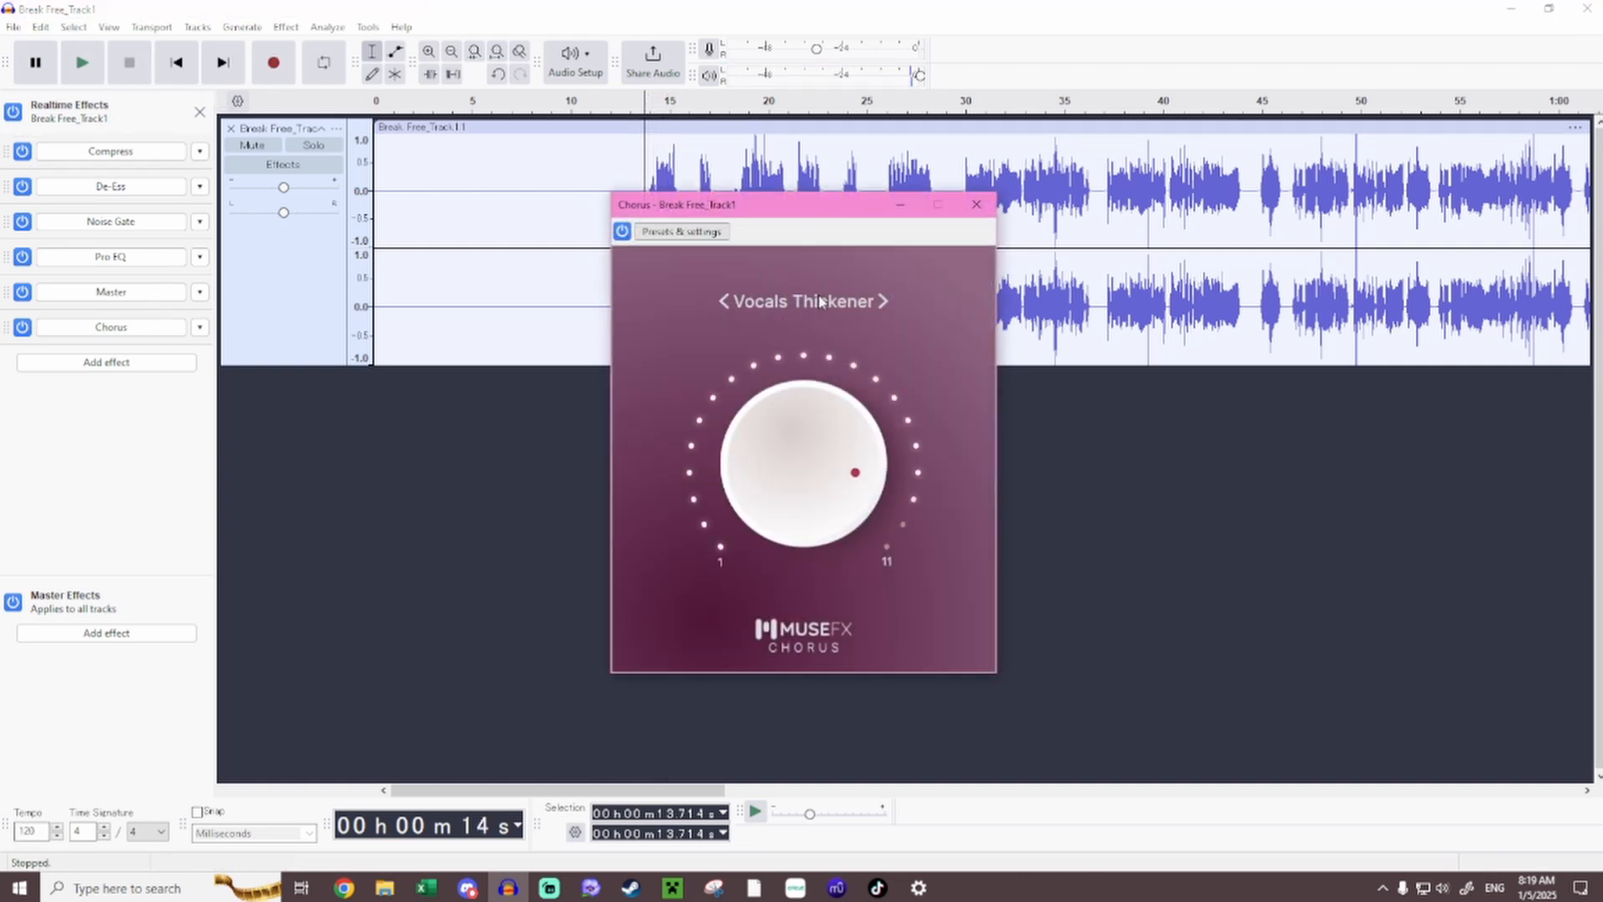
pyautogui.click(647, 108)
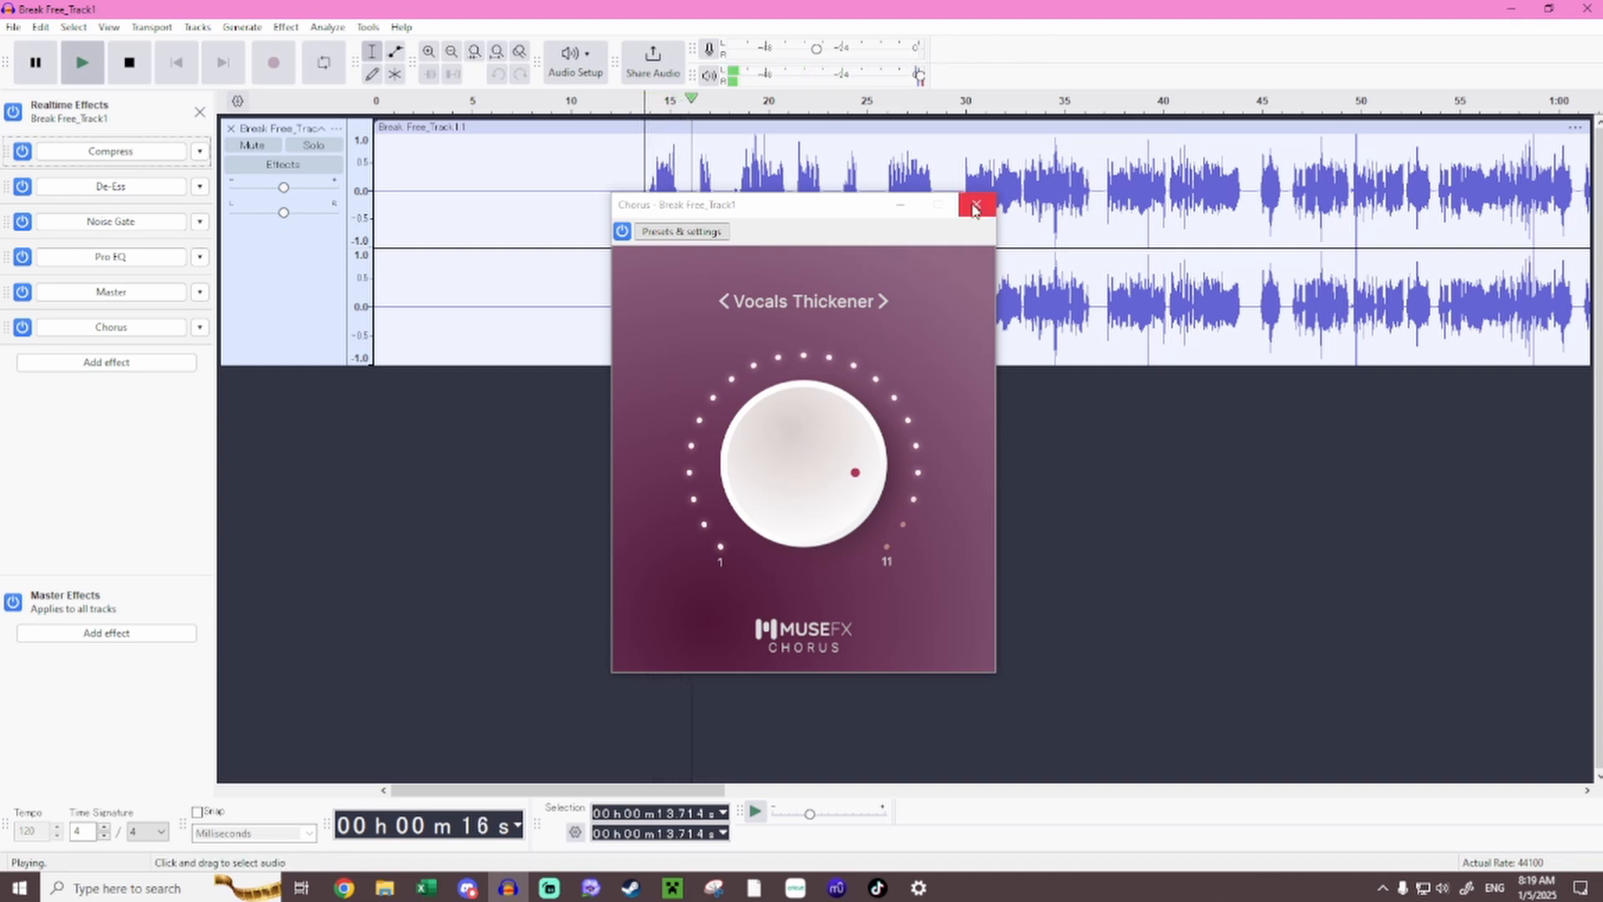
pyautogui.press('space')
pyautogui.moveTo(789, 467); pyautogui.dragTo(785, 498)
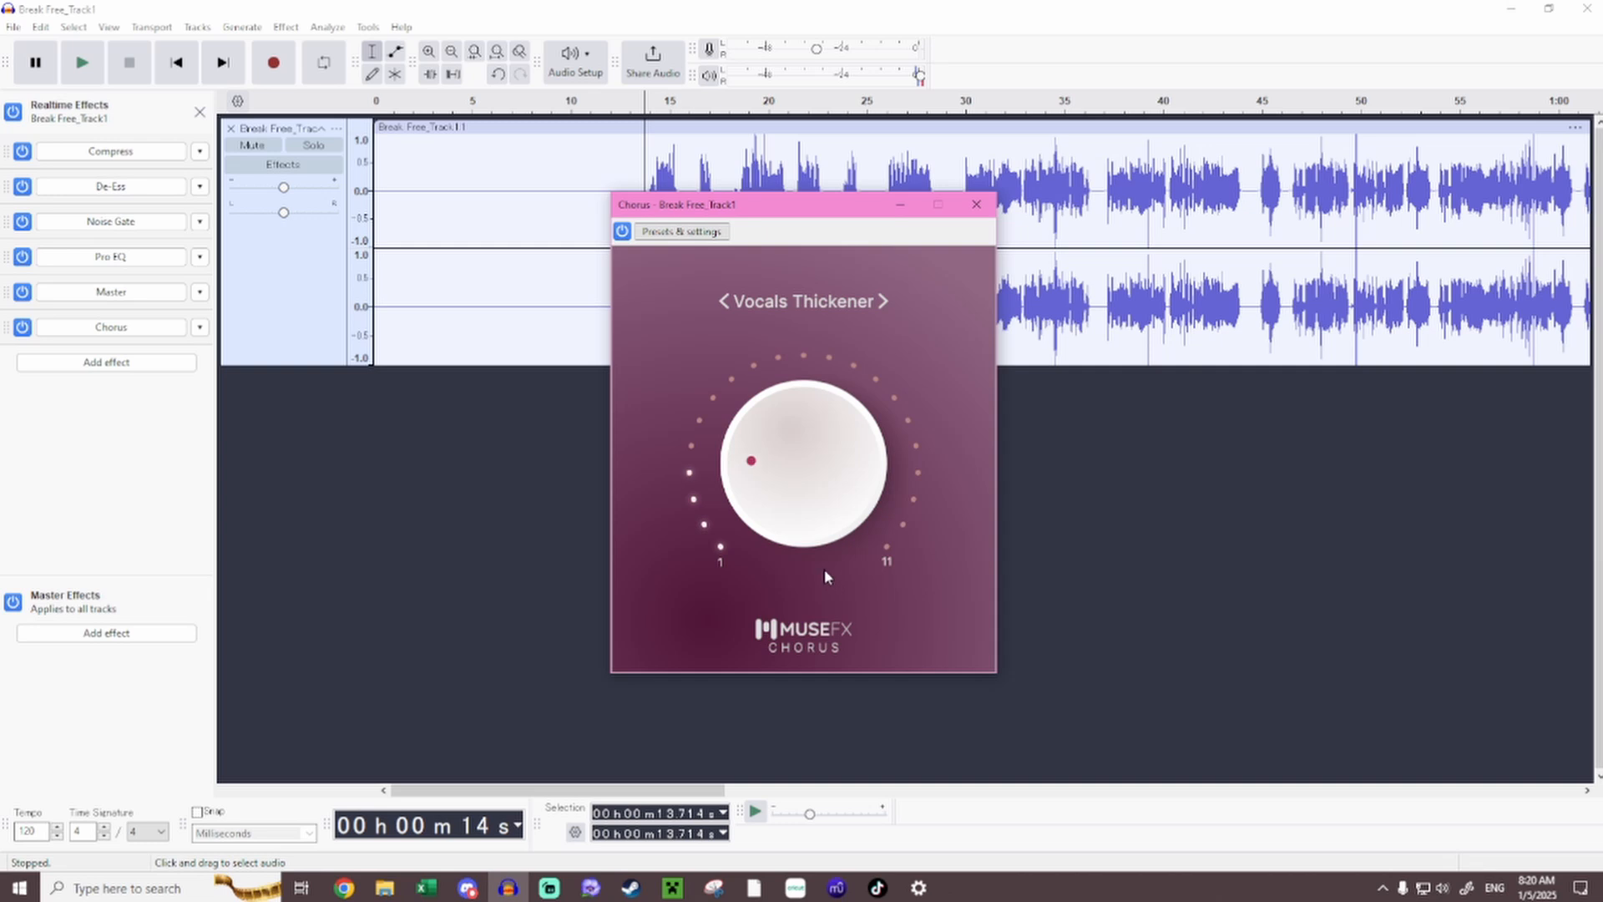
pyautogui.click(976, 204)
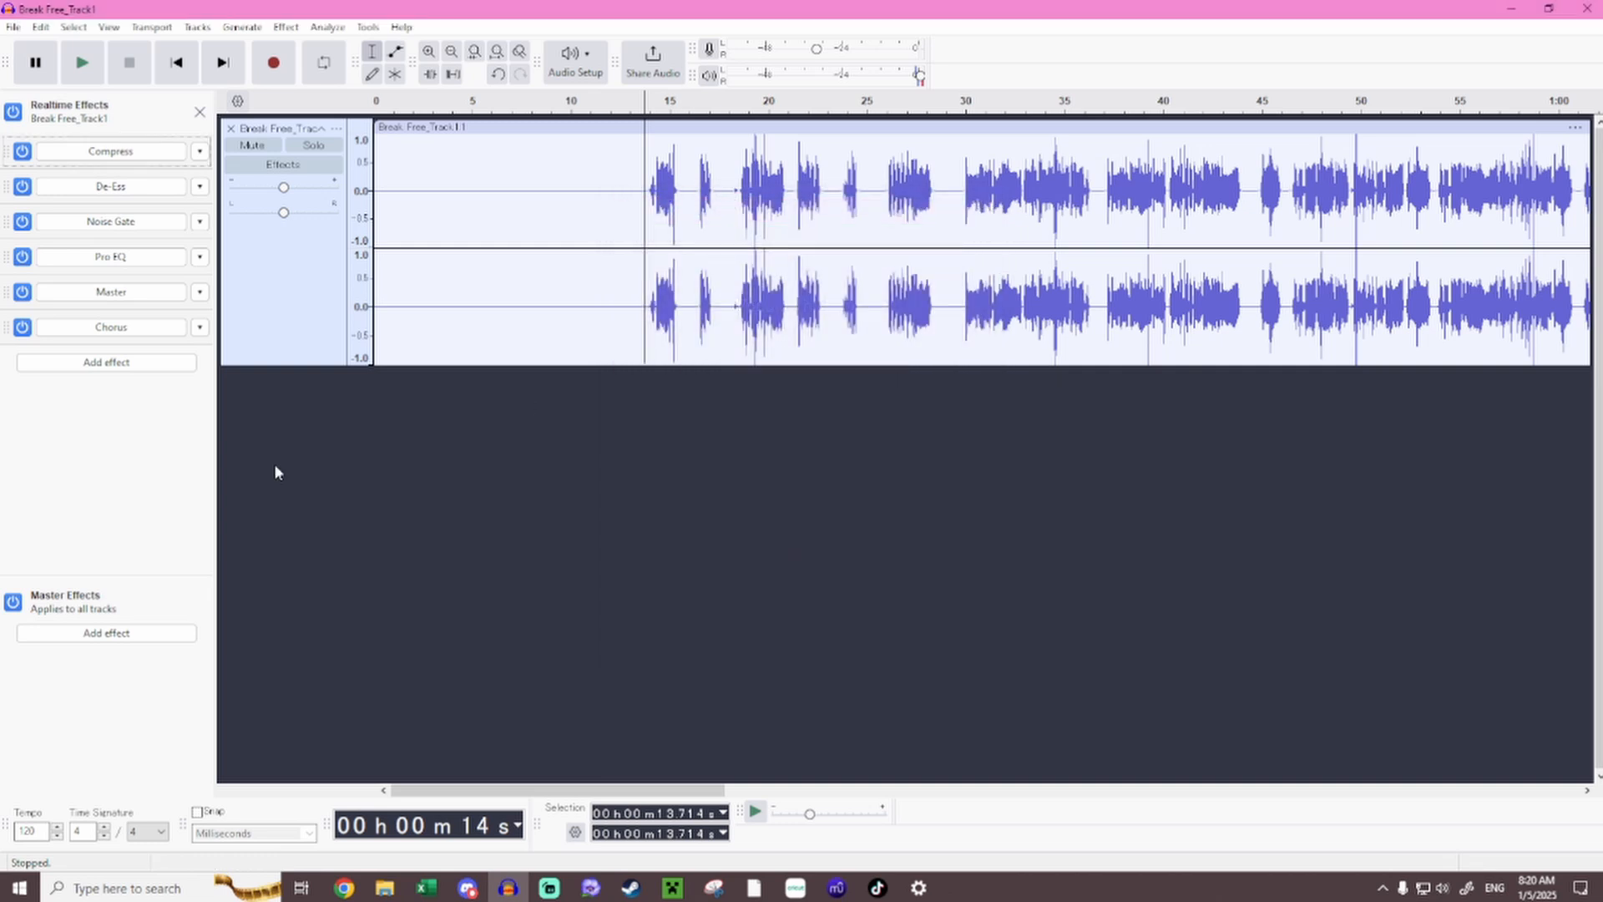
# Add Audacity's built-in Reverb as the seventh realtime effect, after Chorus.
pyautogui.click(107, 362)
pyautogui.moveTo(92, 385)
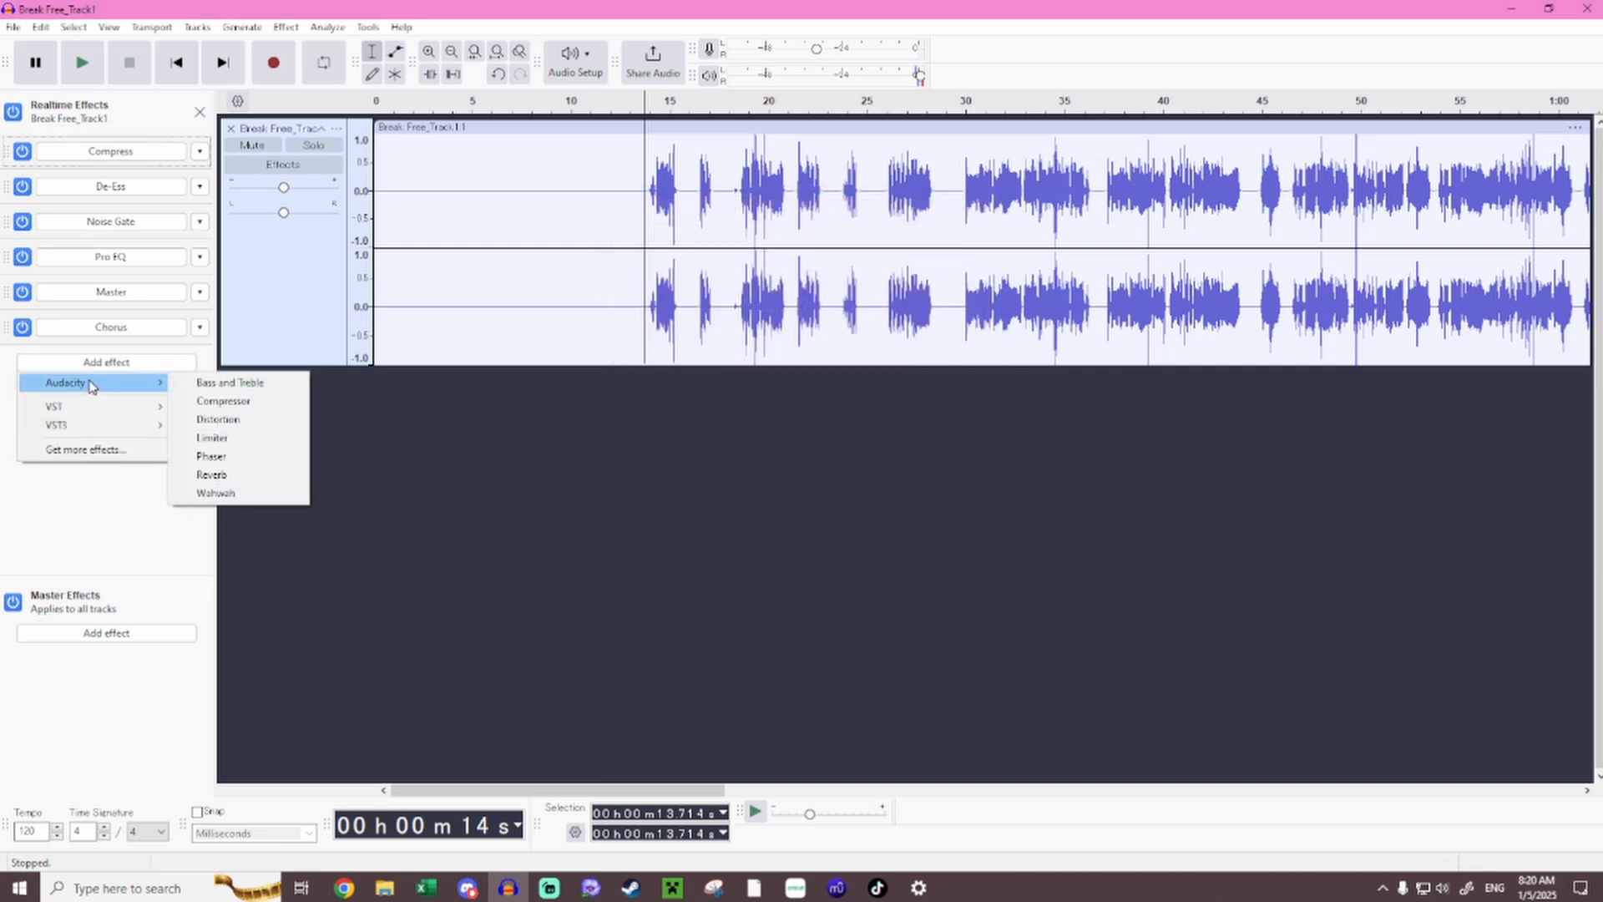
pyautogui.click(230, 476)
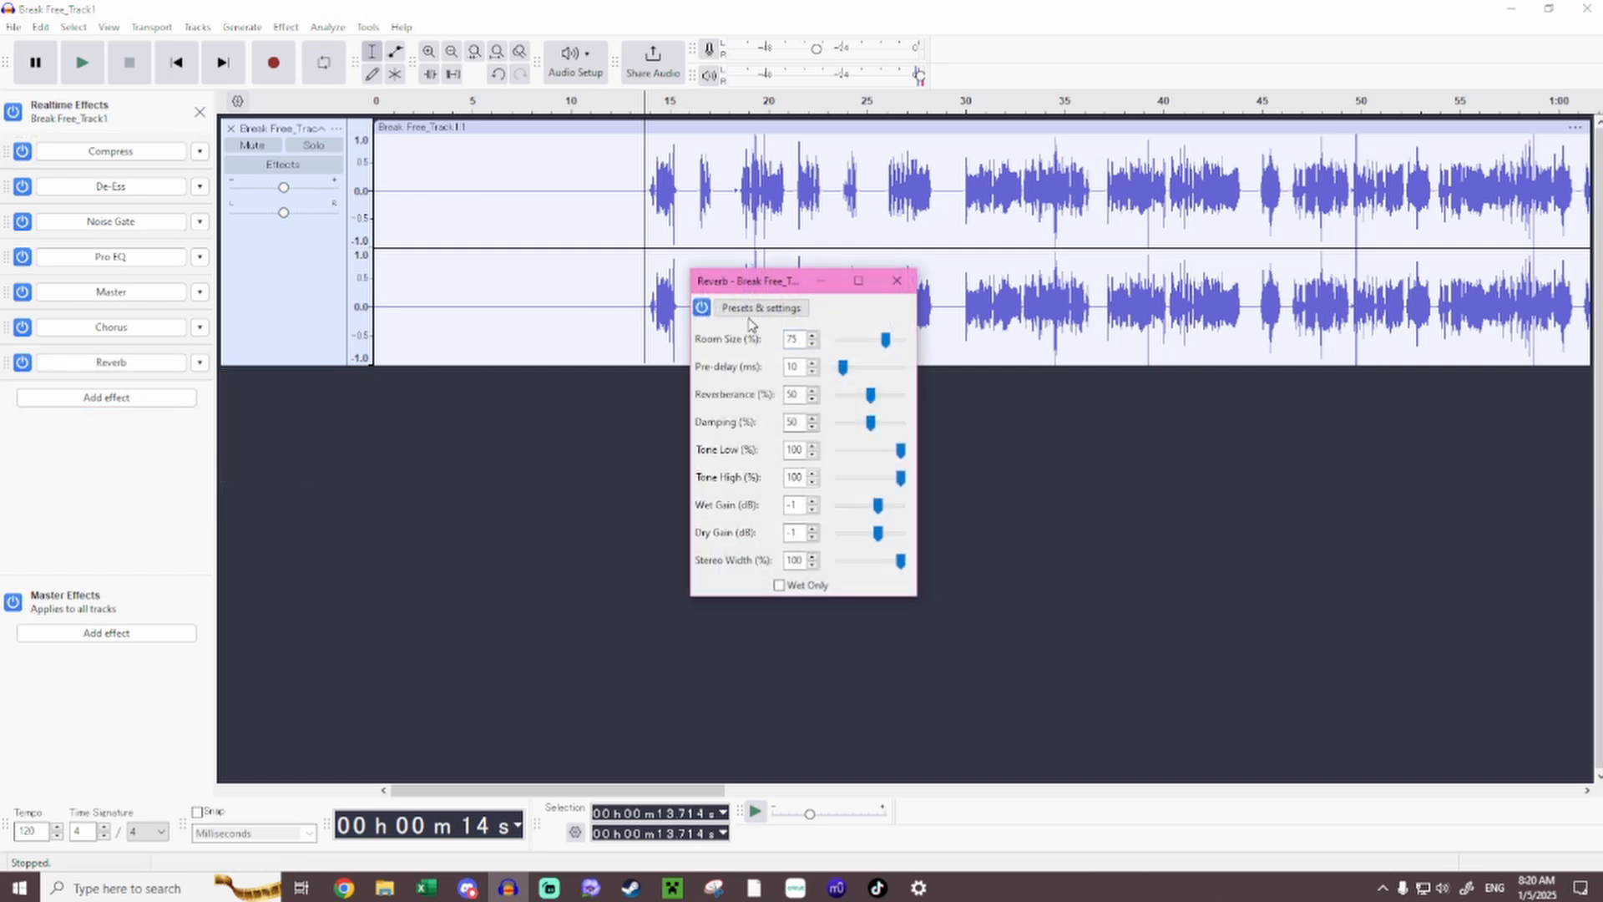
# Load the utau lead user preset in the Reverb effect and close its settings window.
pyautogui.click(751, 309)
pyautogui.moveTo(835, 330)
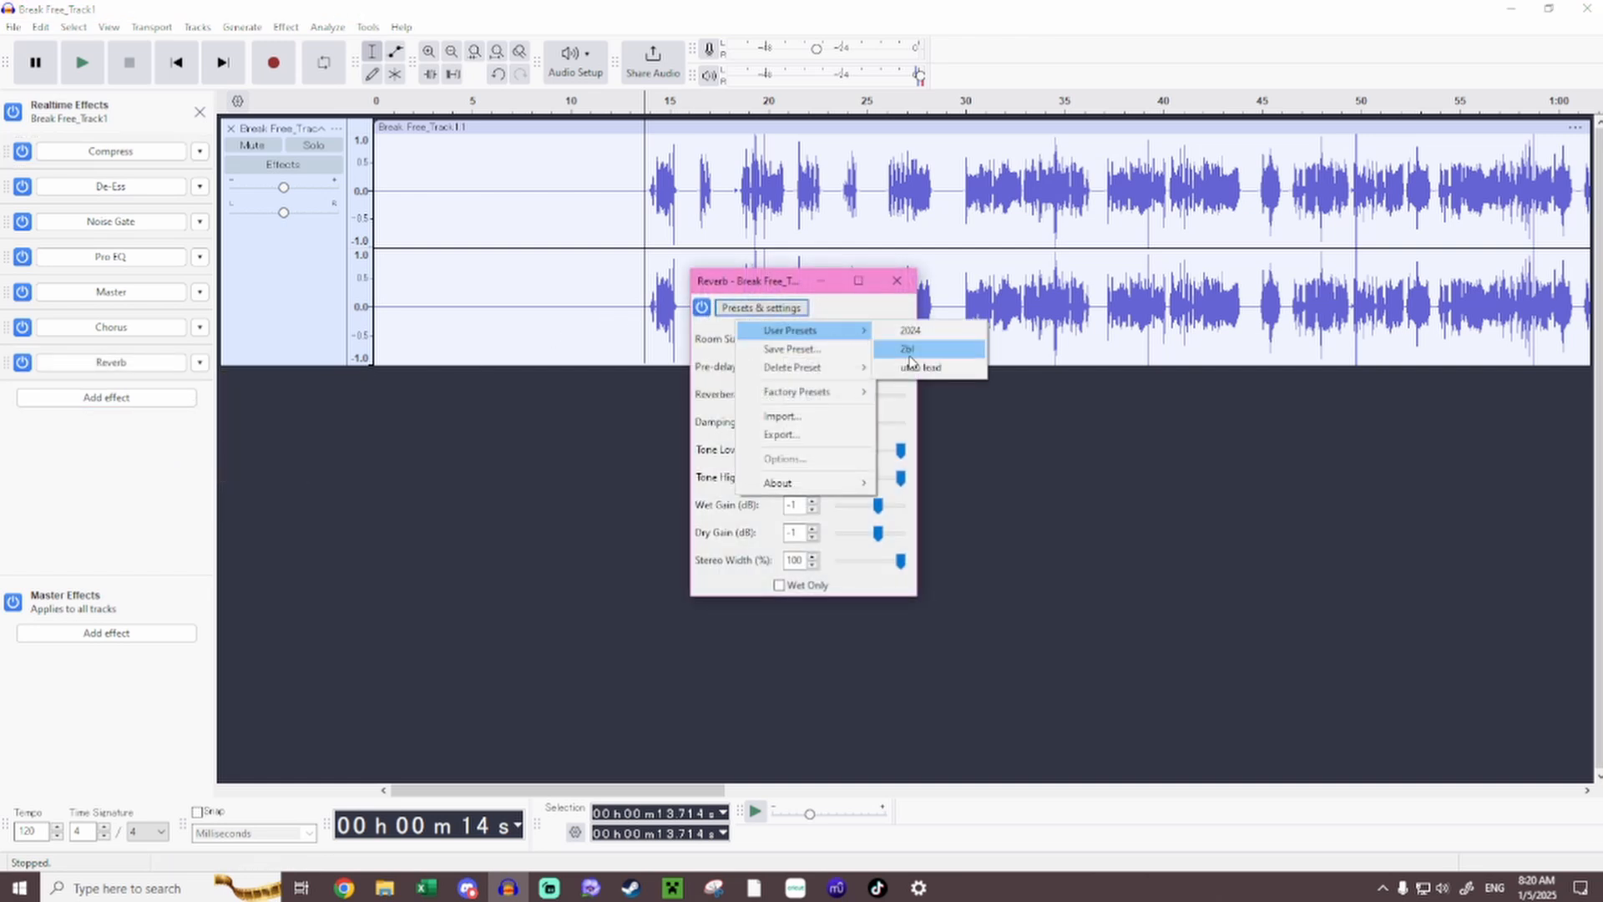
pyautogui.click(914, 368)
pyautogui.moveTo(725, 282); pyautogui.dragTo(247, 278)
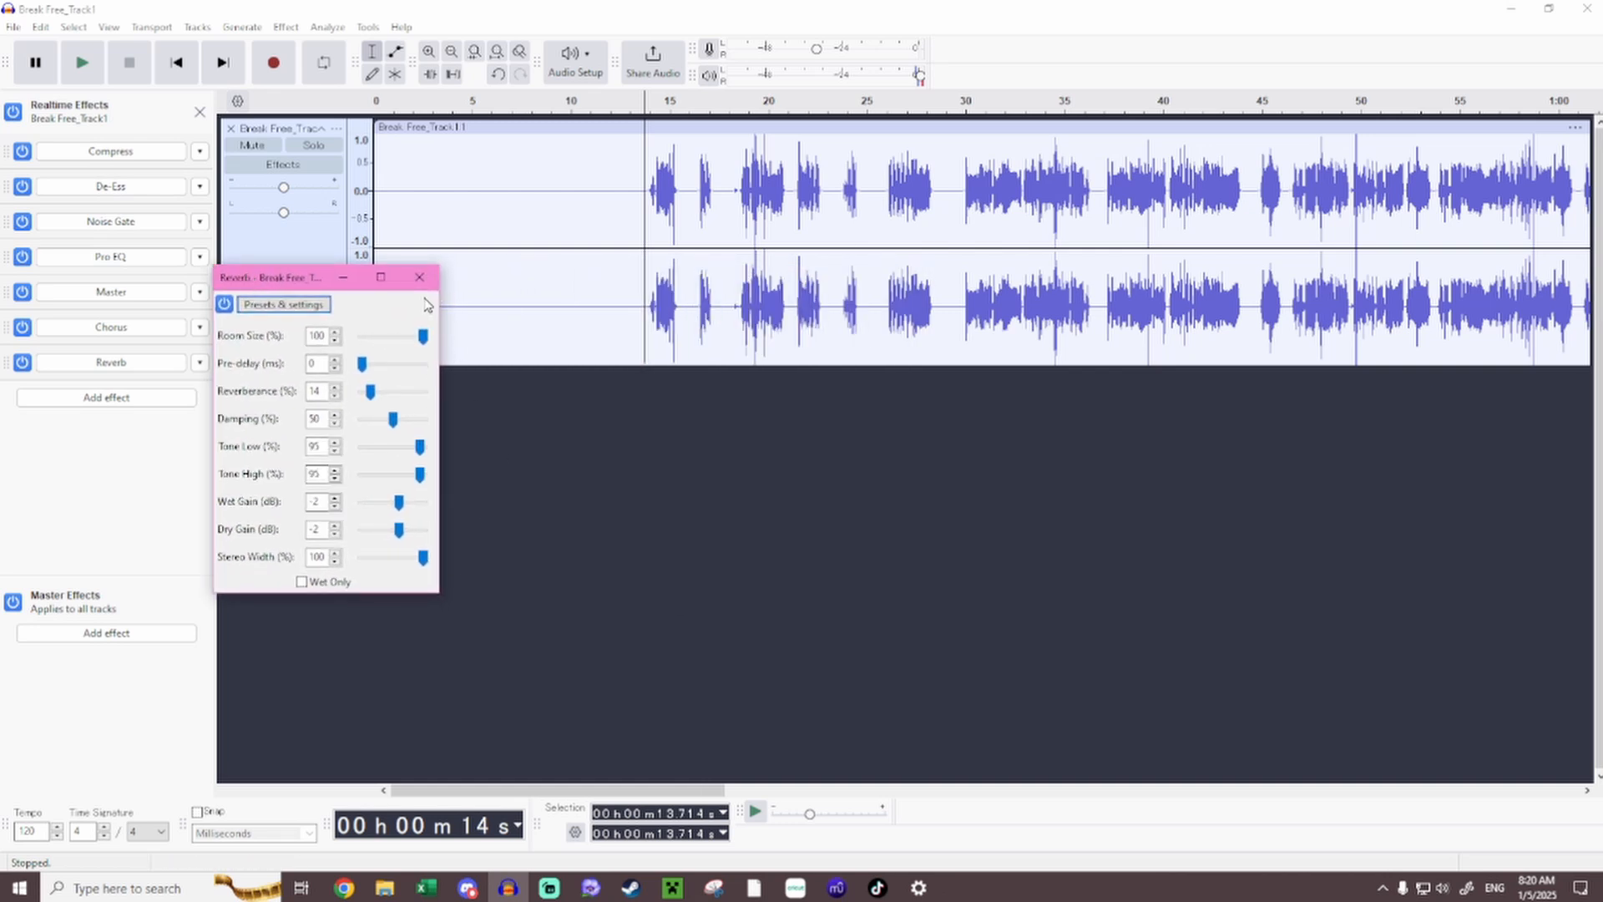
pyautogui.click(419, 277)
# Play the vocals through the complete effects chain from the cursor to about 28 seconds, and stop playback.
pyautogui.click(641, 112)
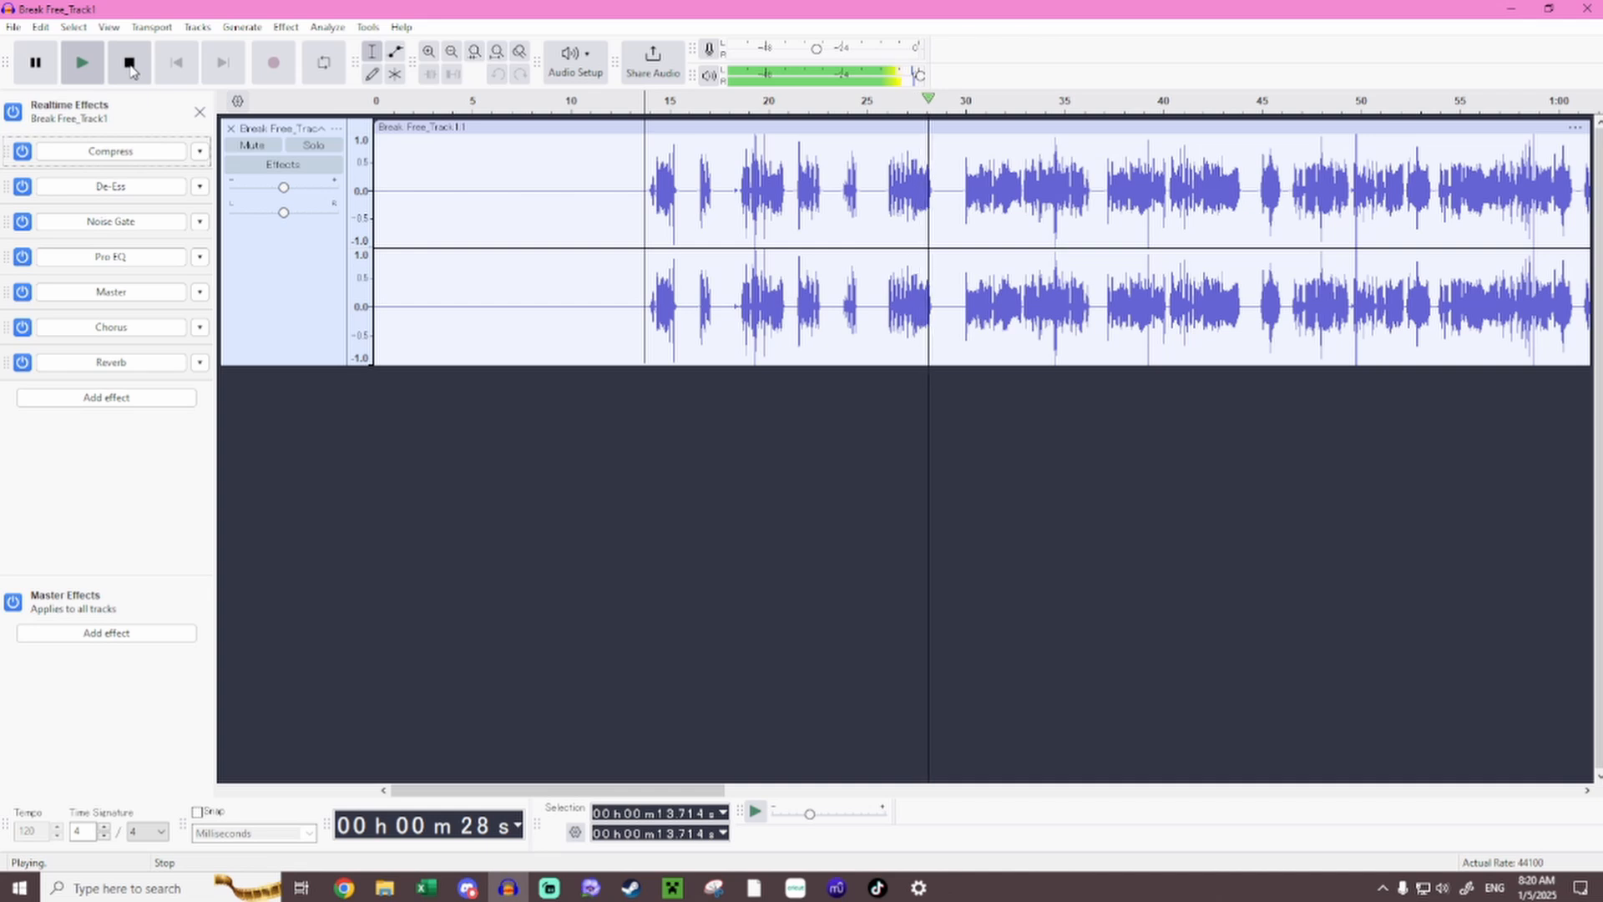
pyautogui.click(130, 64)
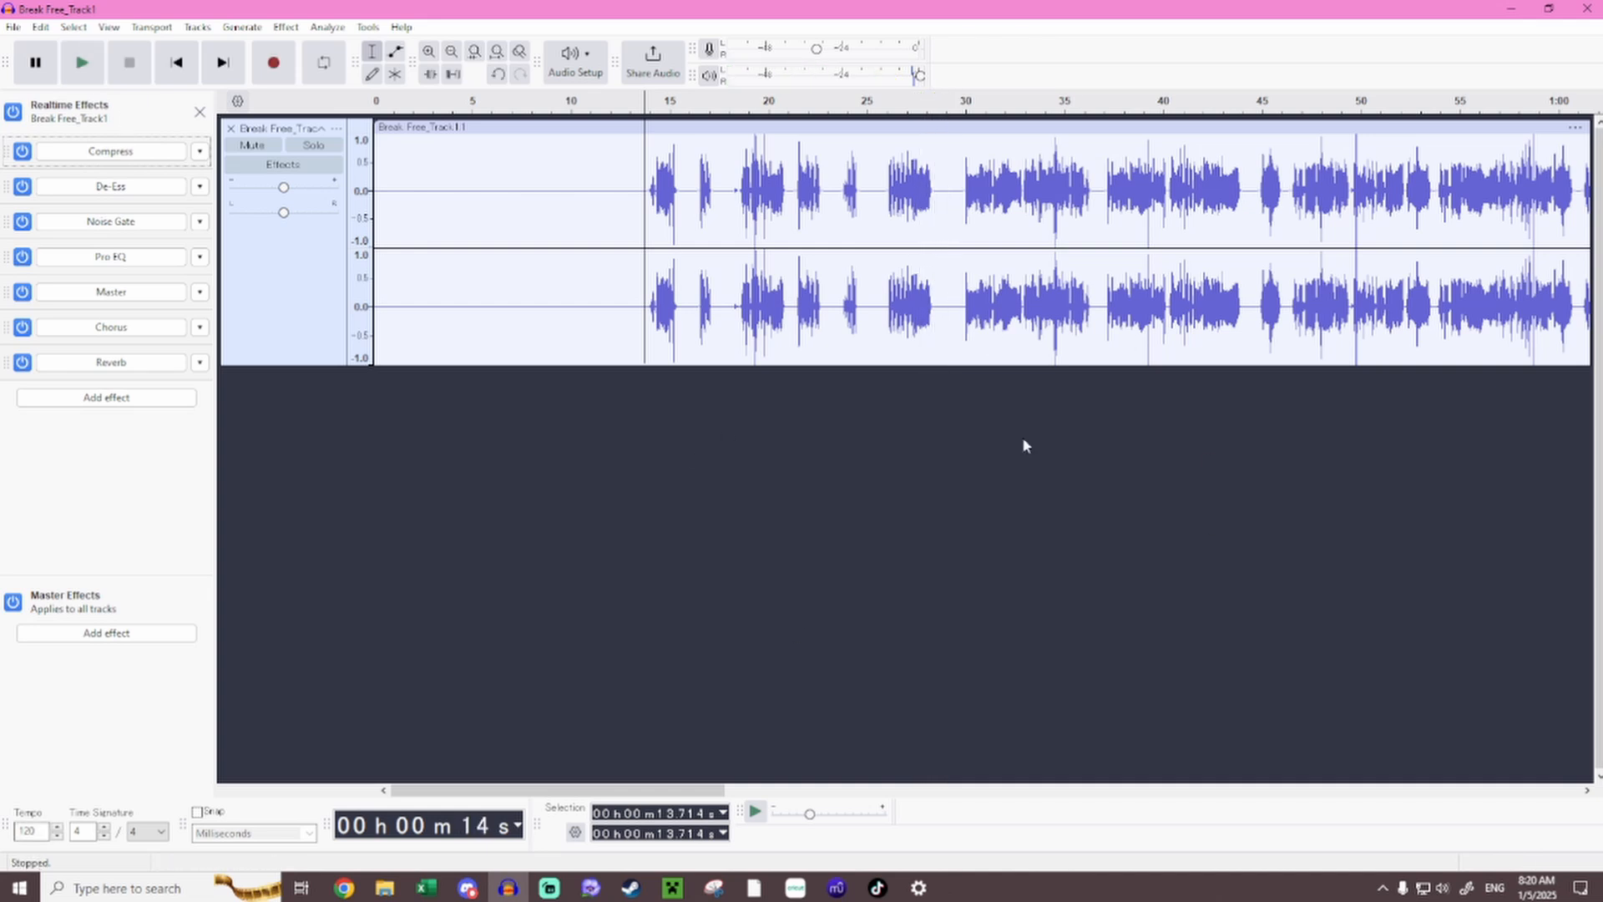
pyautogui.moveTo(549, 892)
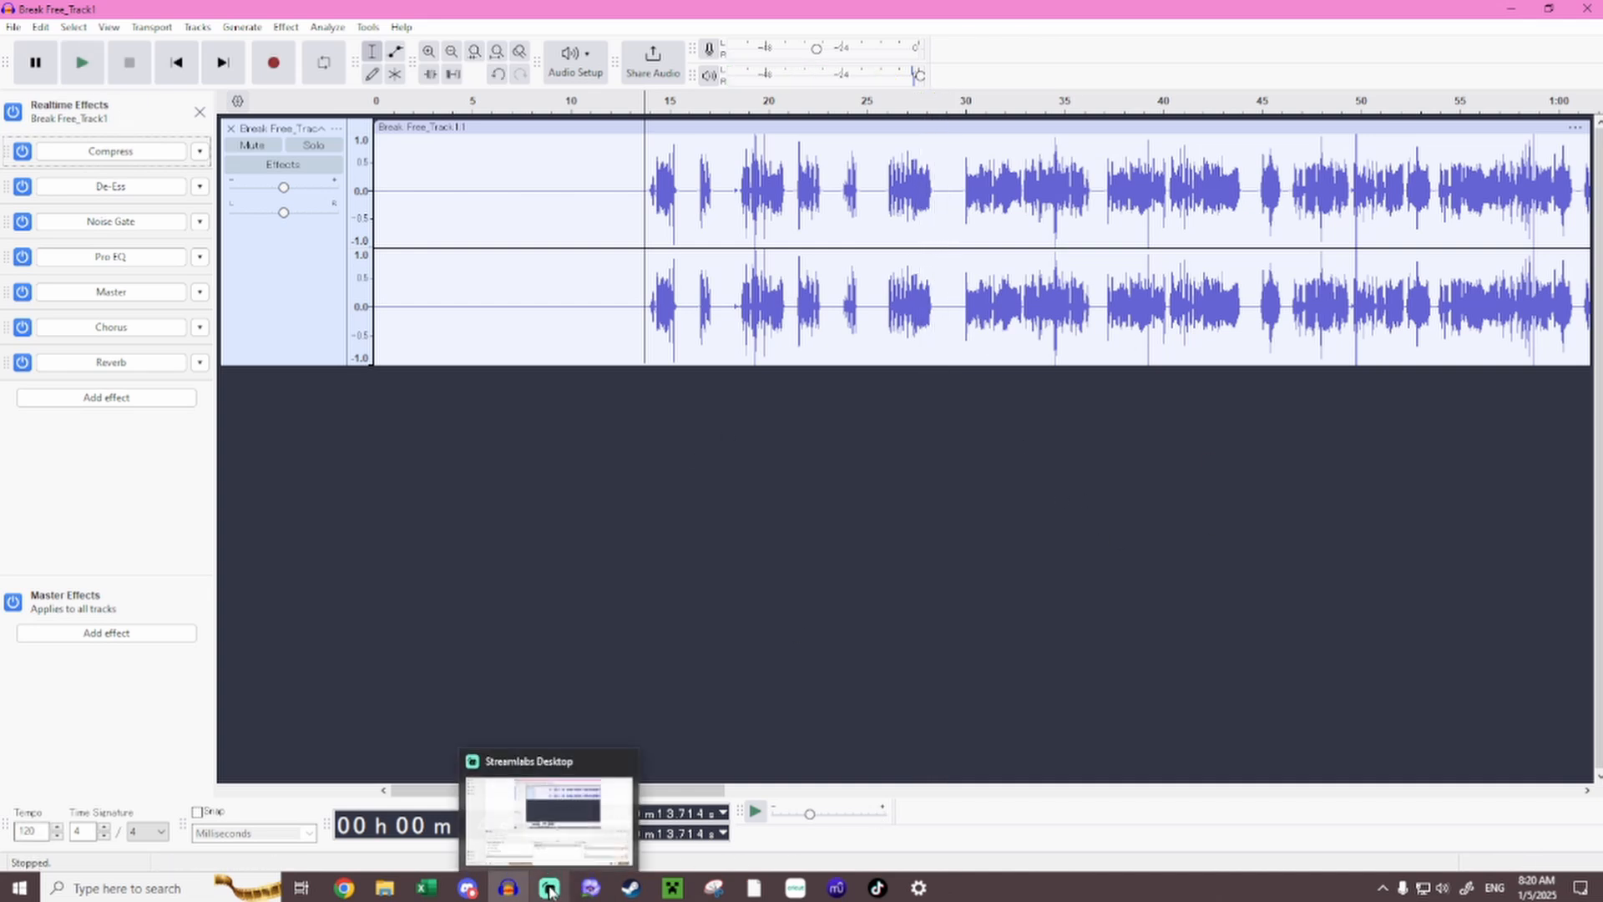